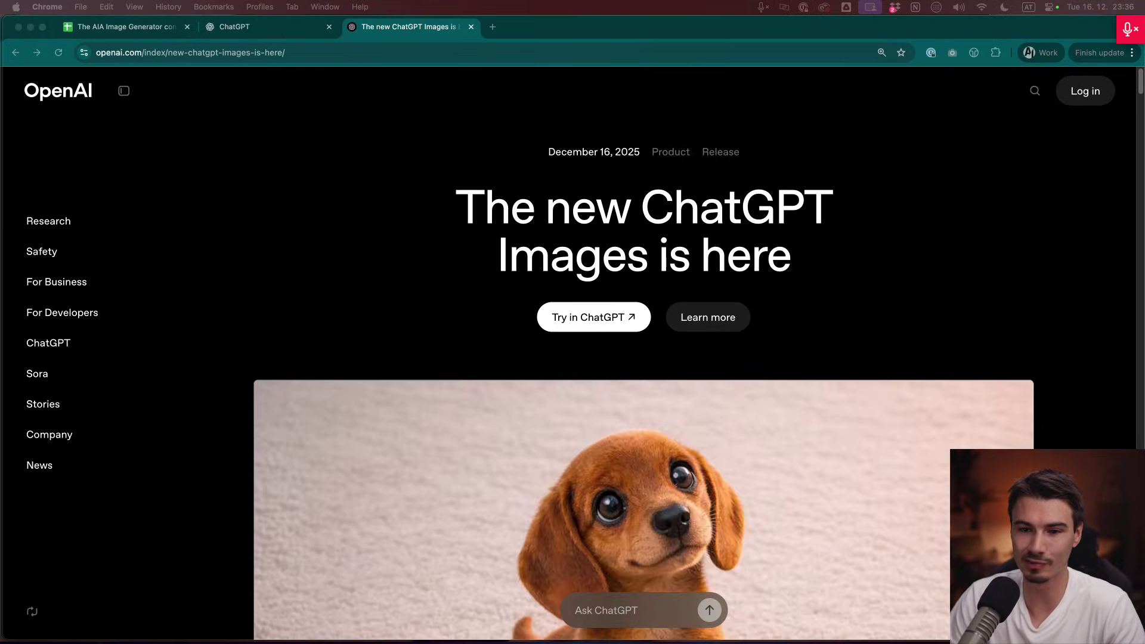
# Scroll the announcement down to the Editing example merging two men and a dog into a birthday photo.
pyautogui.scroll(-10, 643, 358)
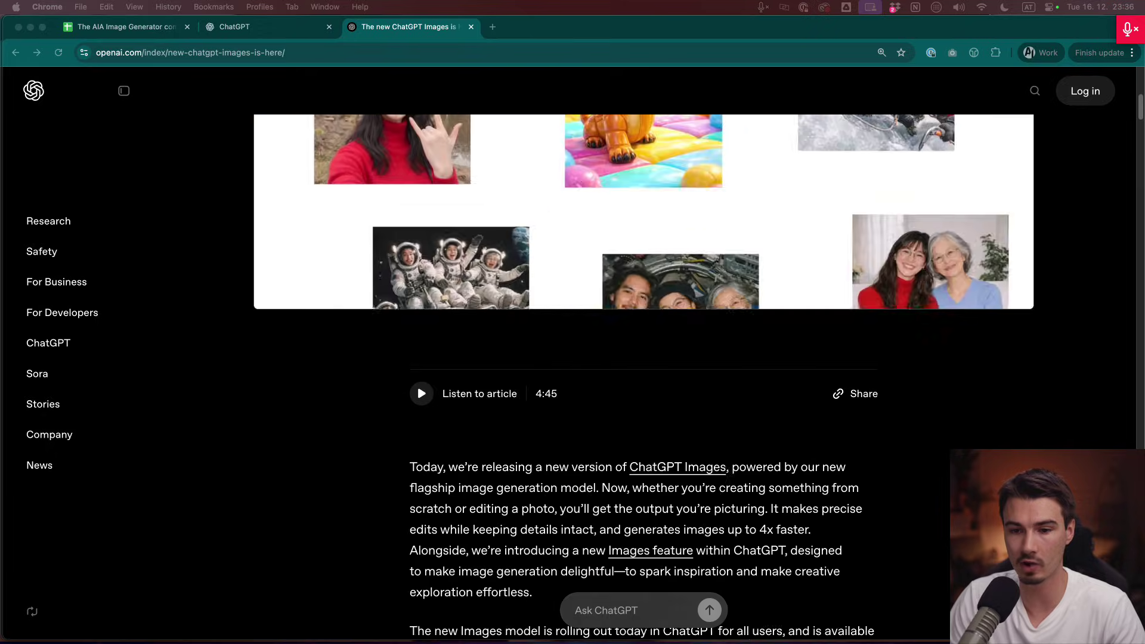
pyautogui.scroll(-3, 643, 358)
pyautogui.scroll(-5, 644, 357)
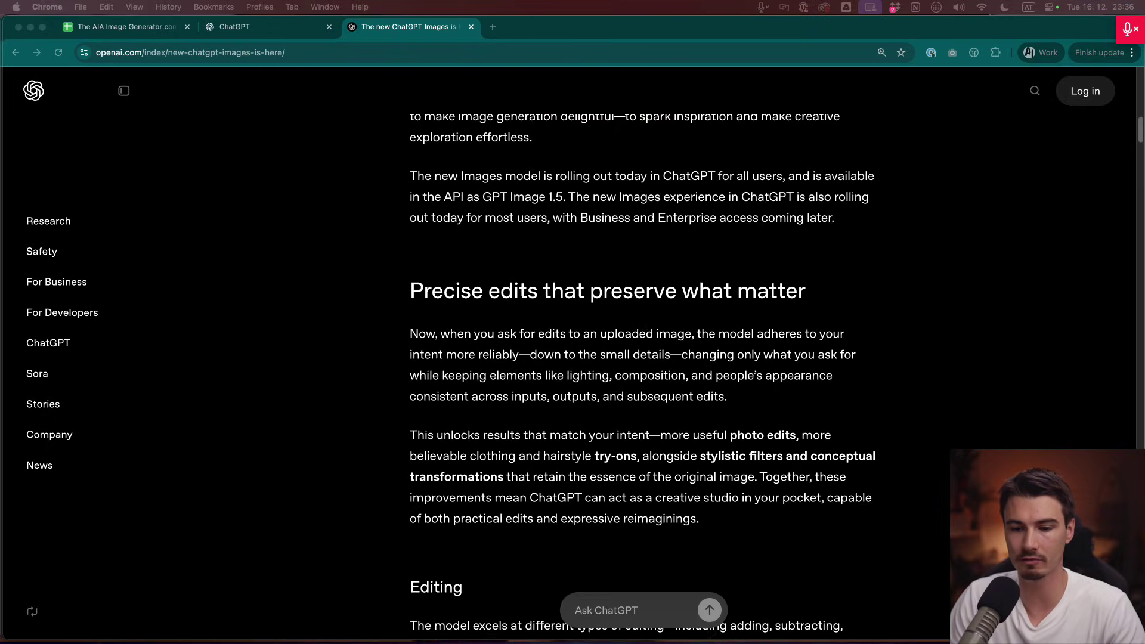
pyautogui.scroll(-4, 643, 358)
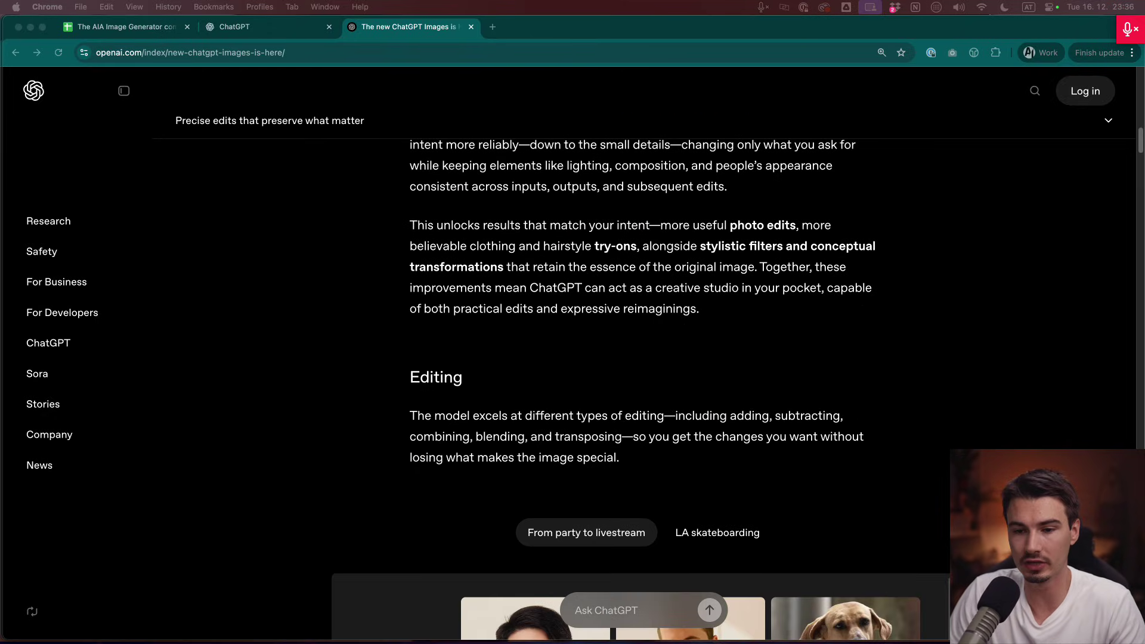
pyautogui.scroll(-5, 643, 358)
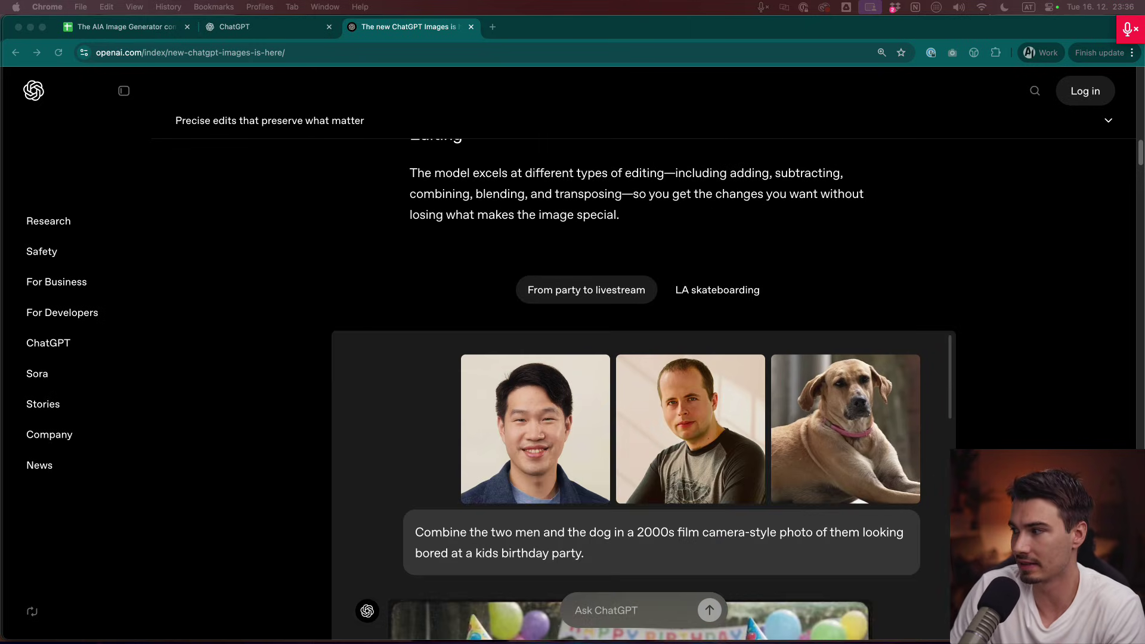
pyautogui.scroll(-1, 643, 358)
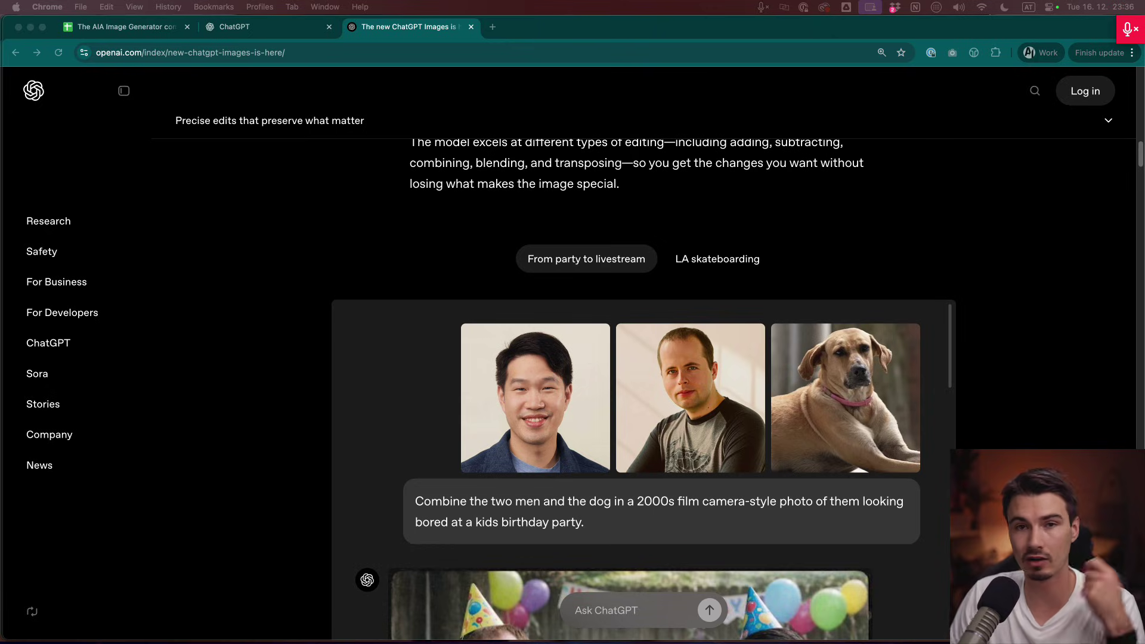
pyautogui.scroll(-5, 643, 357)
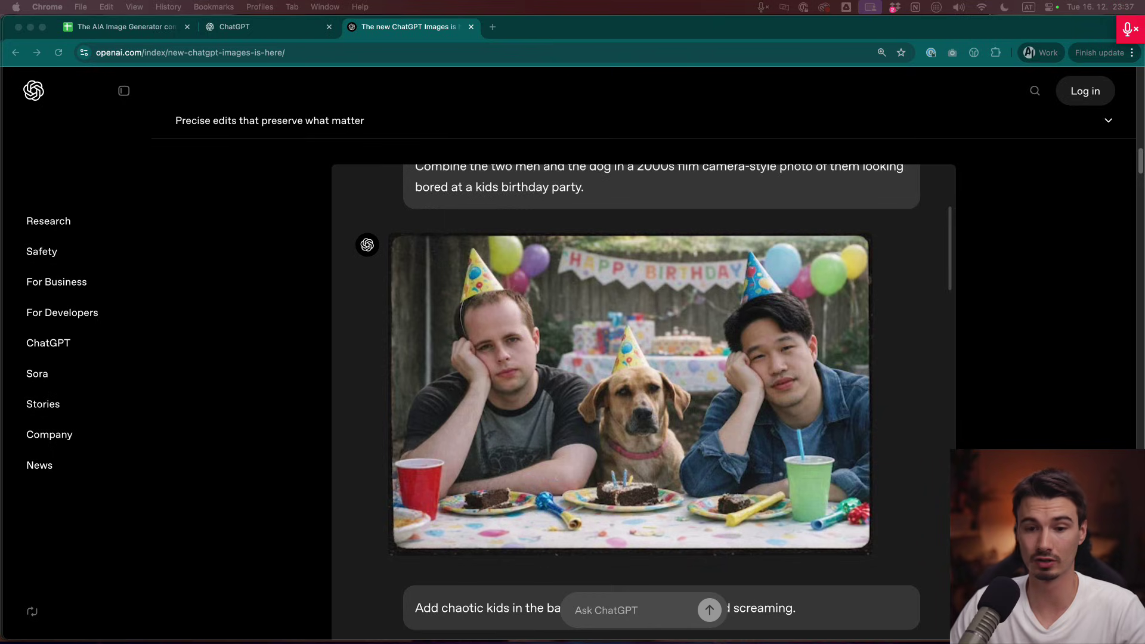
# Preview the 80s fitness instructor, Glam doll, Fashion ad and Dress-up character transformation examples.
pyautogui.scroll(-5, 644, 388)
pyautogui.scroll(-10, 644, 387)
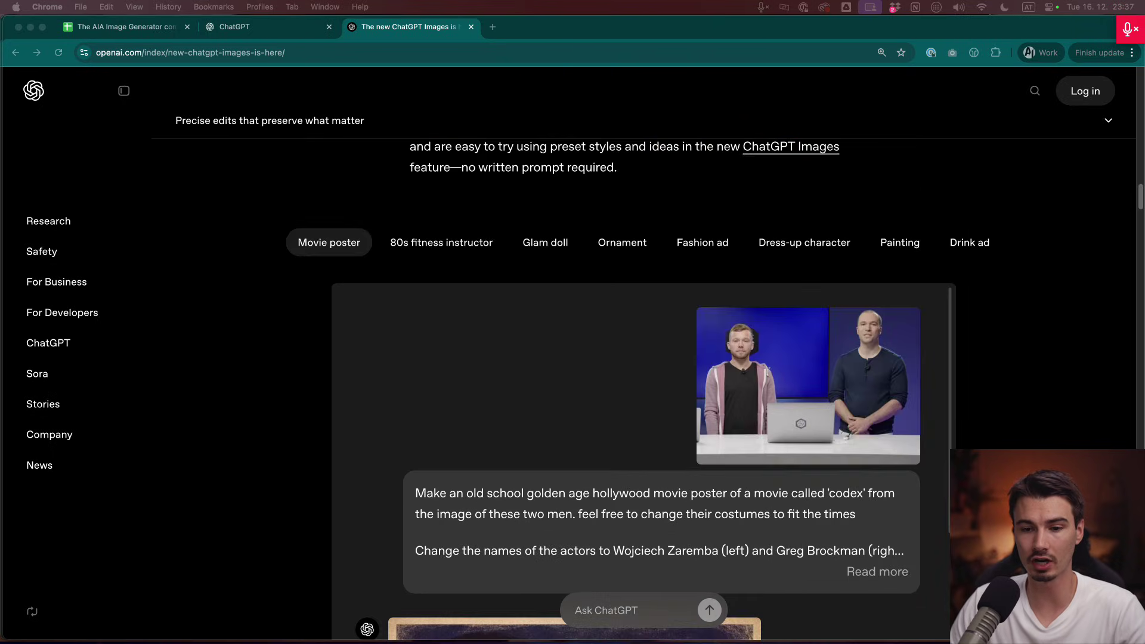
pyautogui.scroll(4, 644, 388)
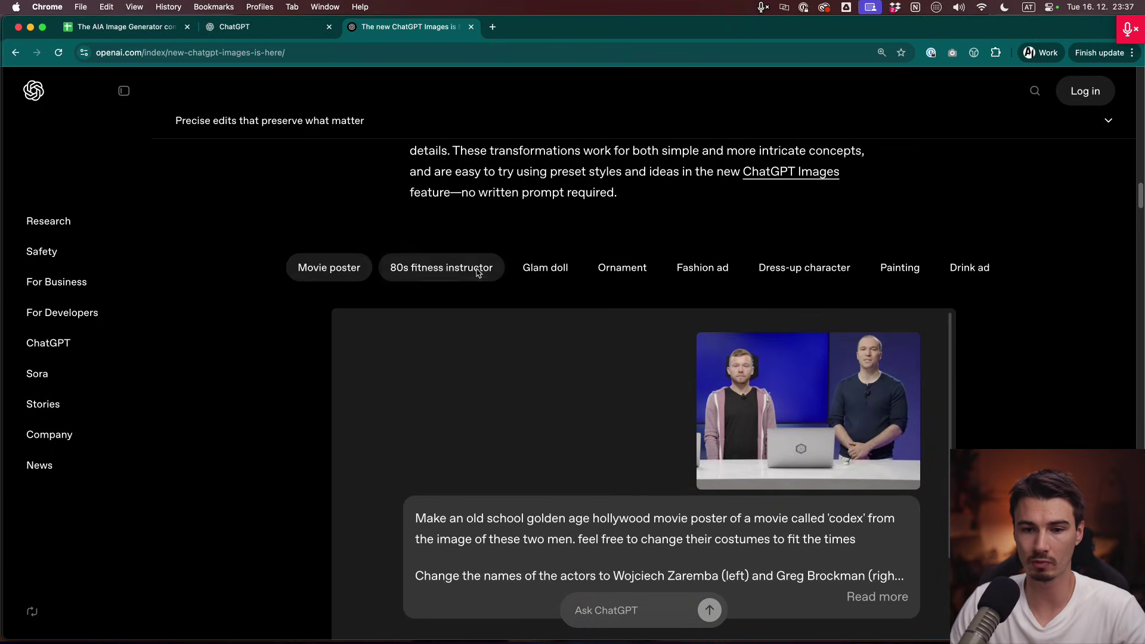
pyautogui.click(441, 267)
pyautogui.click(545, 267)
pyautogui.scroll(-2, 678, 257)
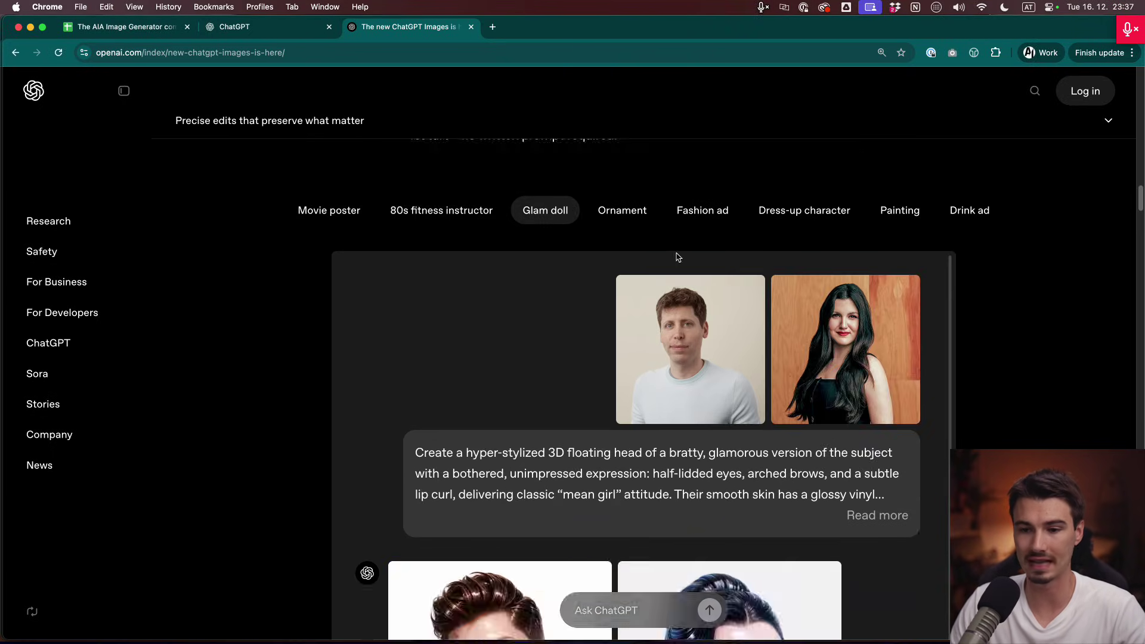
pyautogui.click(697, 213)
pyautogui.click(820, 213)
# Show the Painting transformation example with the pearl earring.
pyautogui.scroll(-5, 806, 233)
pyautogui.scroll(2, 808, 233)
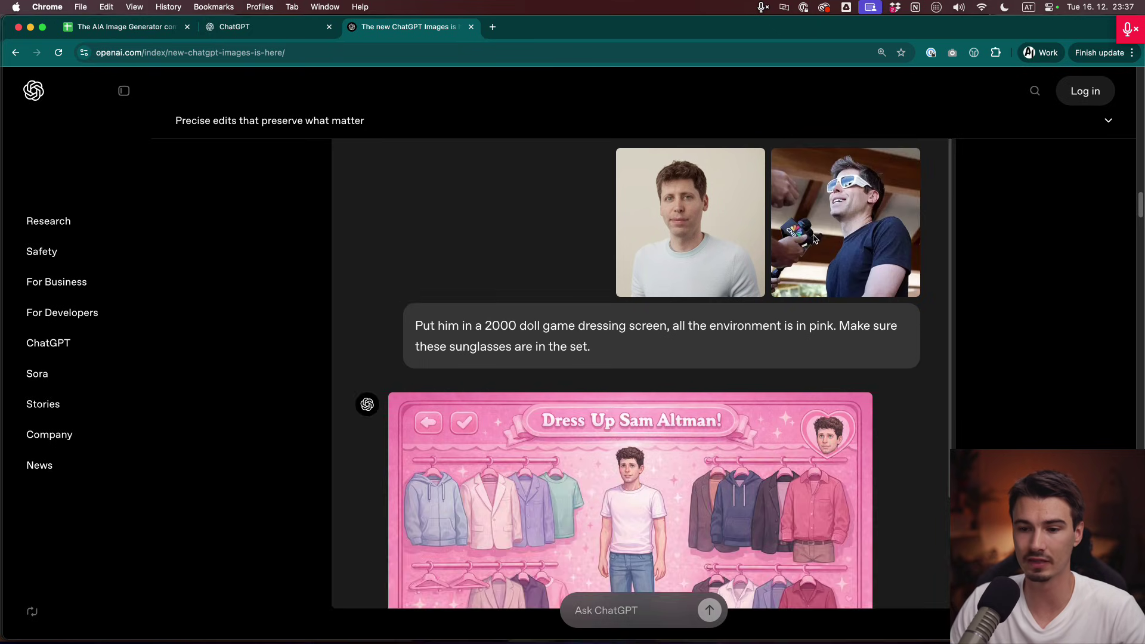
pyautogui.scroll(-2, 813, 235)
pyautogui.scroll(4, 817, 239)
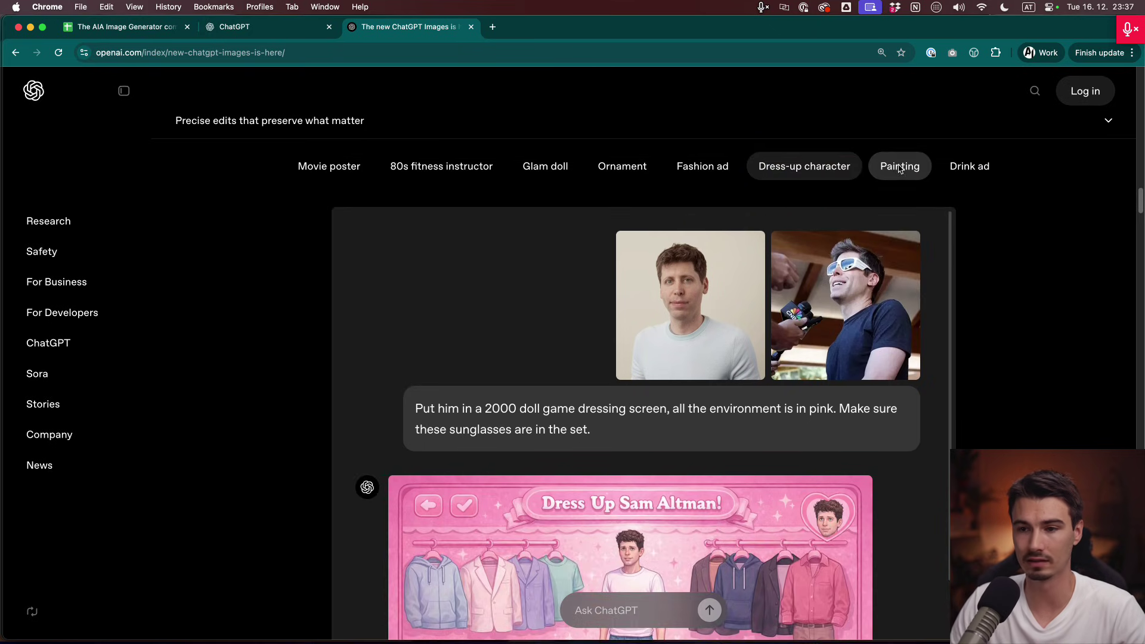
pyautogui.click(900, 166)
pyautogui.scroll(-4, 674, 258)
pyautogui.scroll(-1, 775, 412)
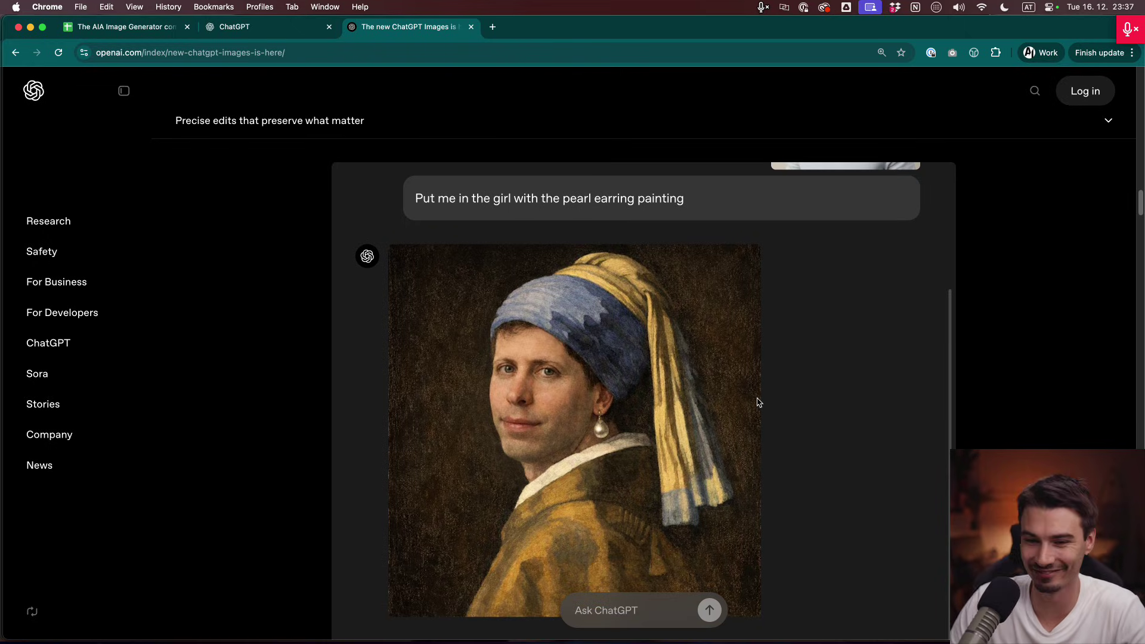
pyautogui.scroll(5, 504, 361)
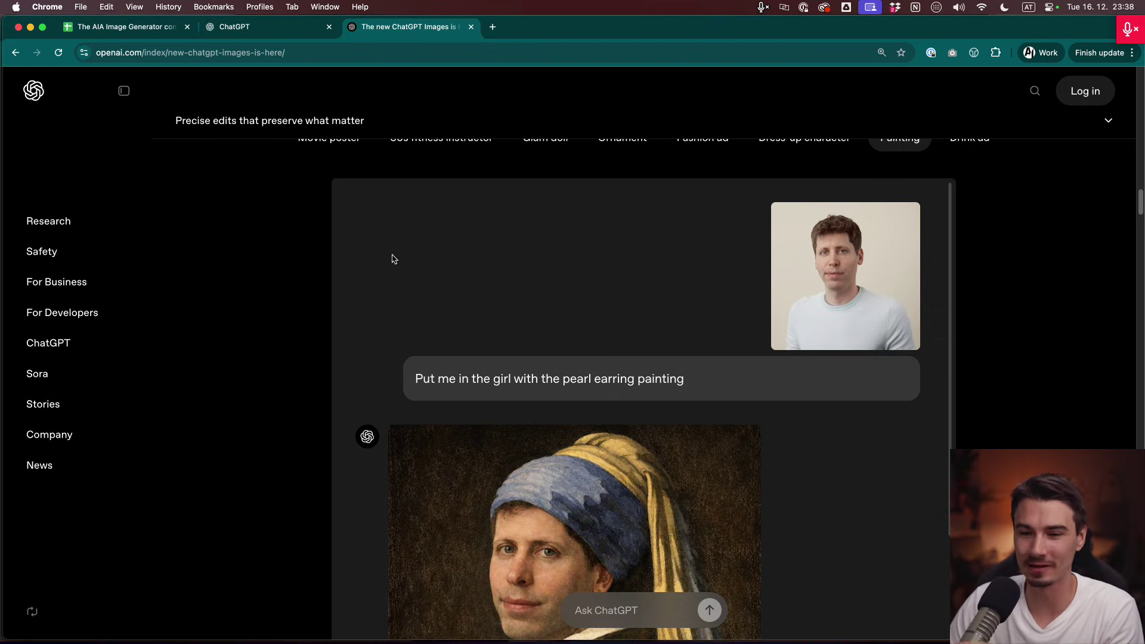
pyautogui.scroll(5, 392, 259)
# In a new ChatGPT chat, send the prompt 'create an image of a cat with a hat'.
pyautogui.click(248, 26)
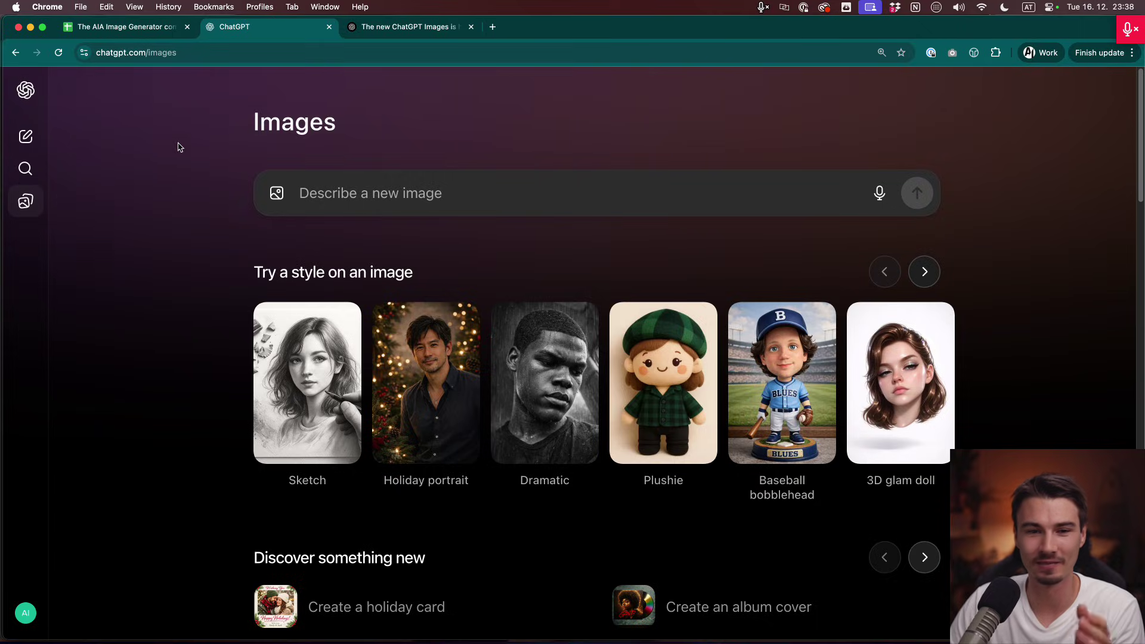
pyautogui.click(25, 137)
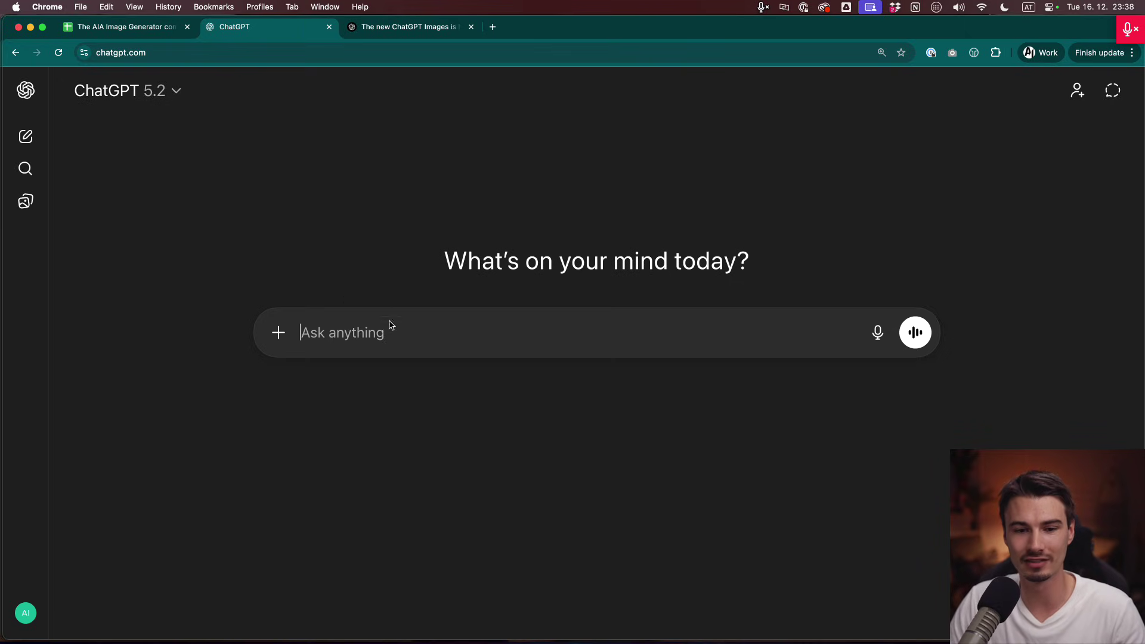
pyautogui.write('cre')
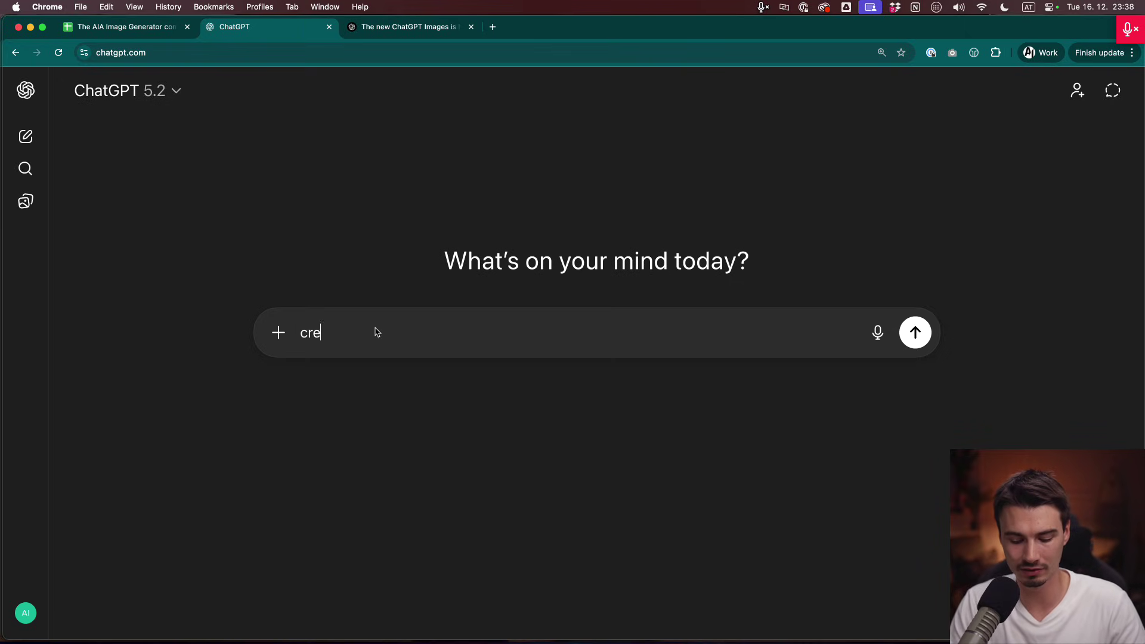
pyautogui.write('ate an image of a')
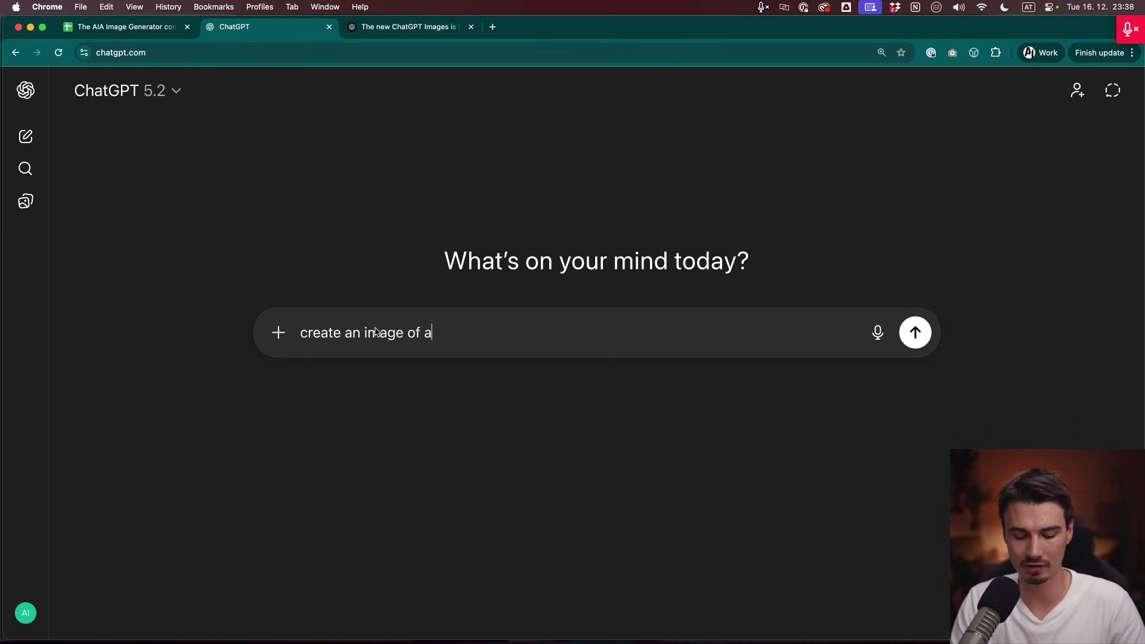
pyautogui.write(' cat with a hat')
pyautogui.press('Return')
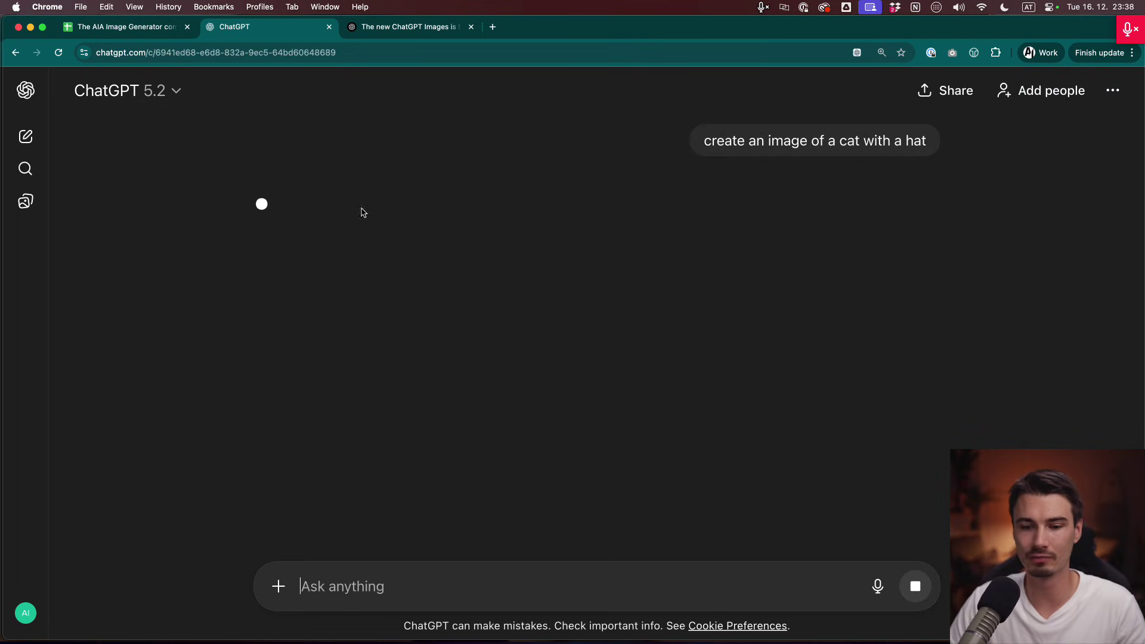
# Load ChatGPT in a new browser tab and go to its Images page.
pyautogui.press('super+t')
pyautogui.write('chat')
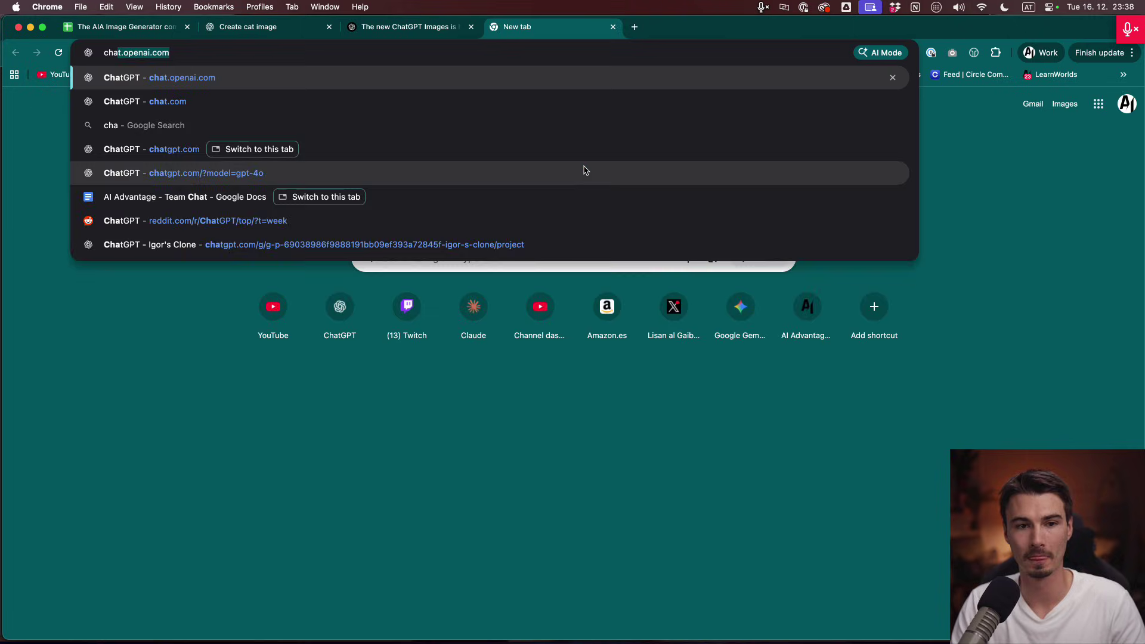
pyautogui.press('Return')
pyautogui.click(25, 90)
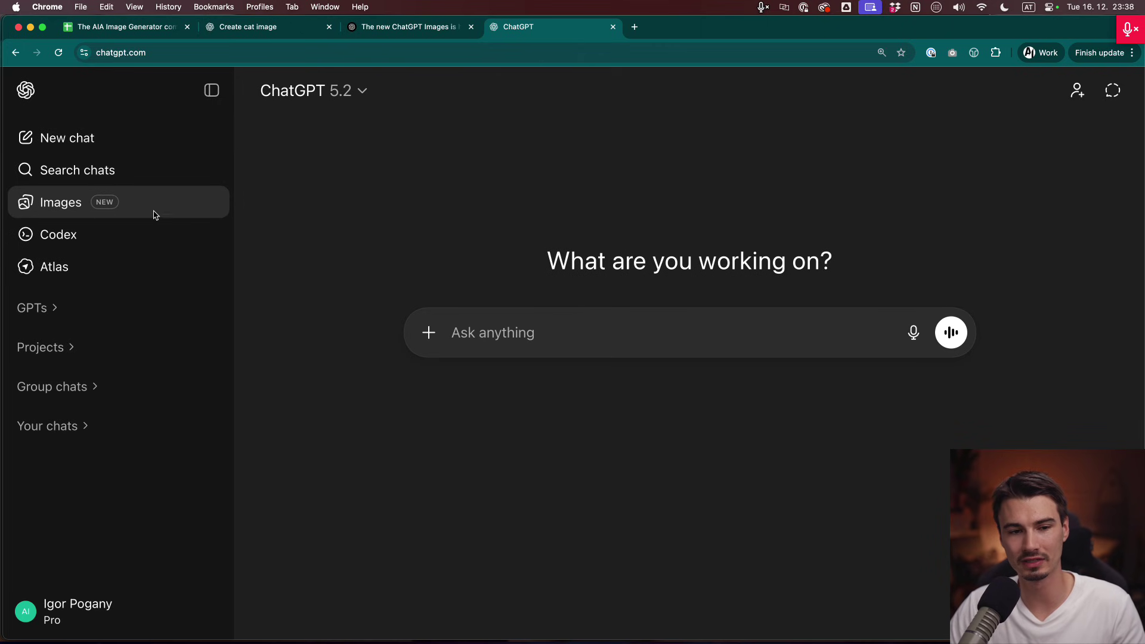
pyautogui.click(102, 209)
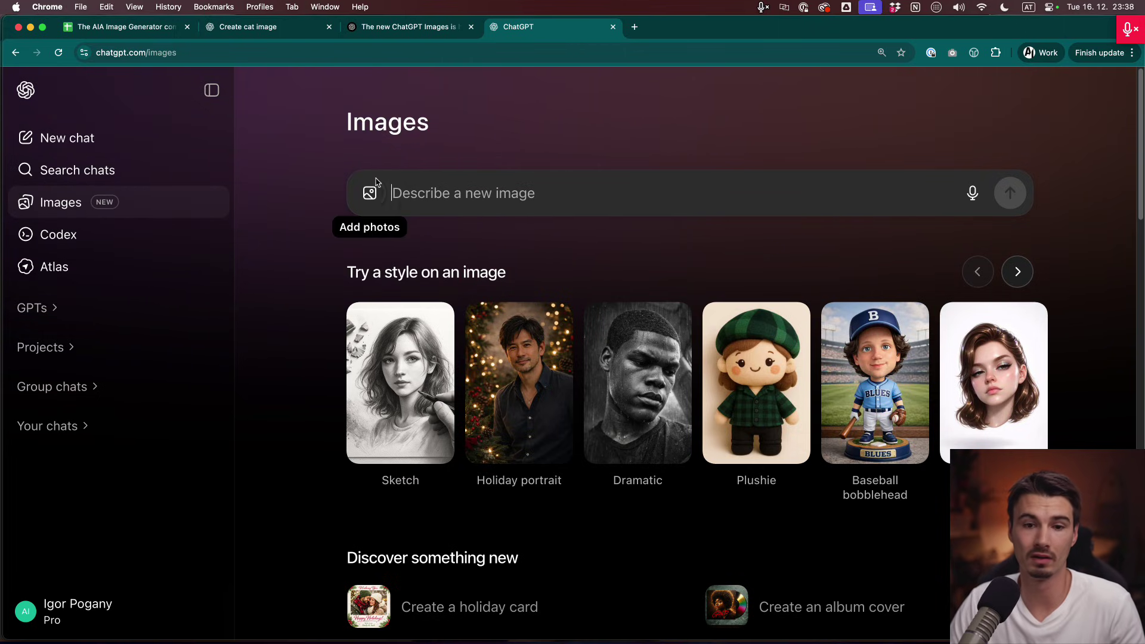
# Page through the Images preset style carousel and return to the first styles.
pyautogui.click(436, 205)
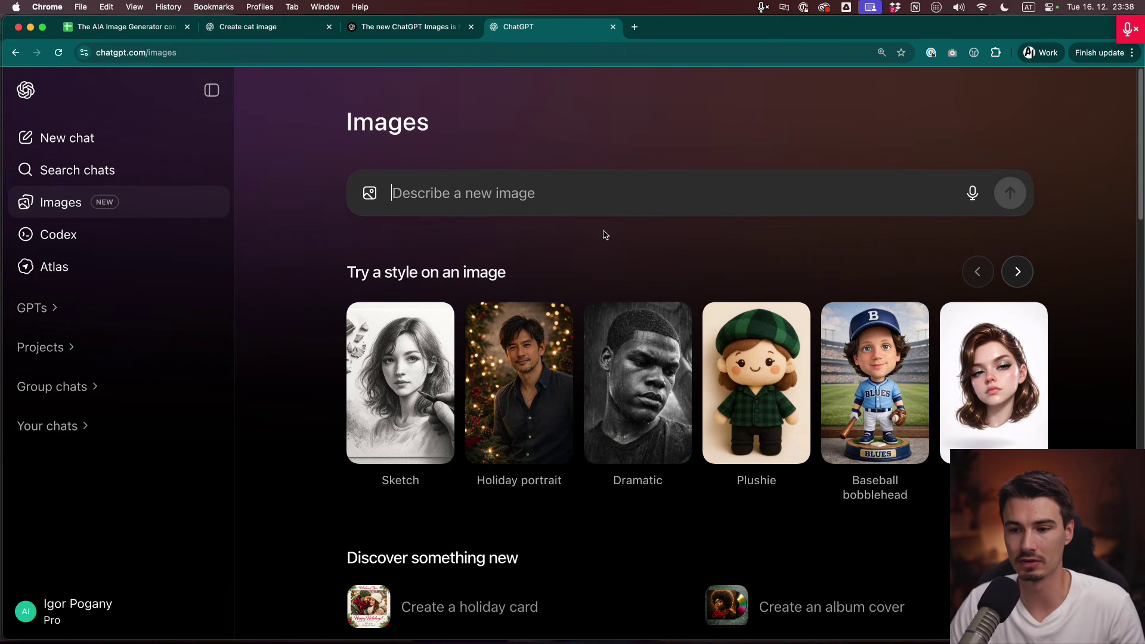
pyautogui.scroll(-2, 686, 318)
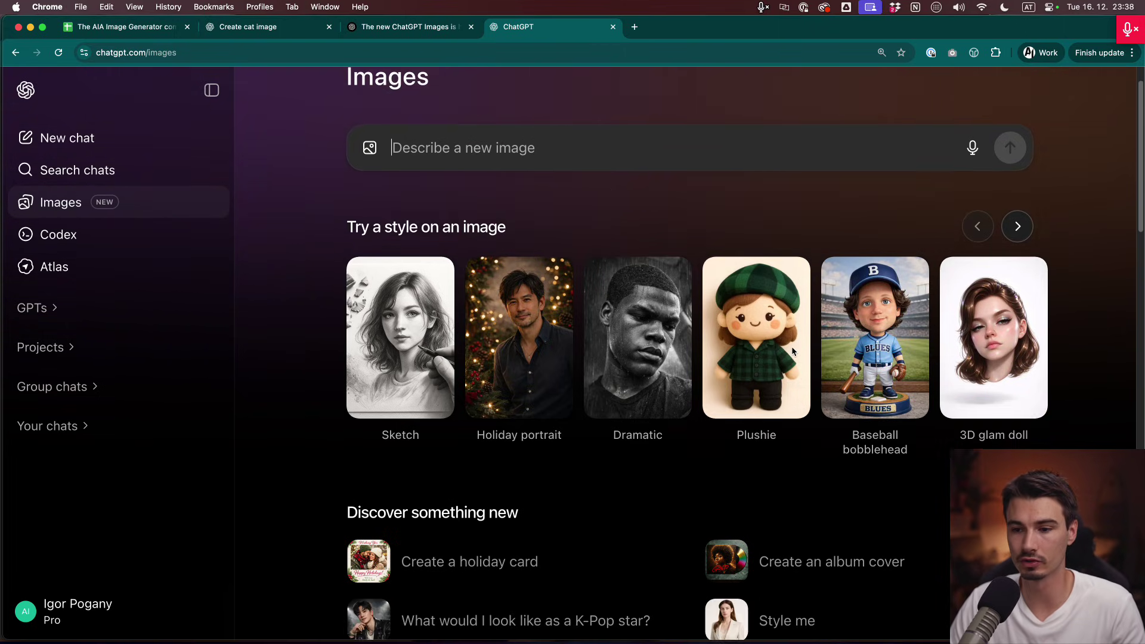
pyautogui.click(1017, 227)
pyautogui.click(1018, 228)
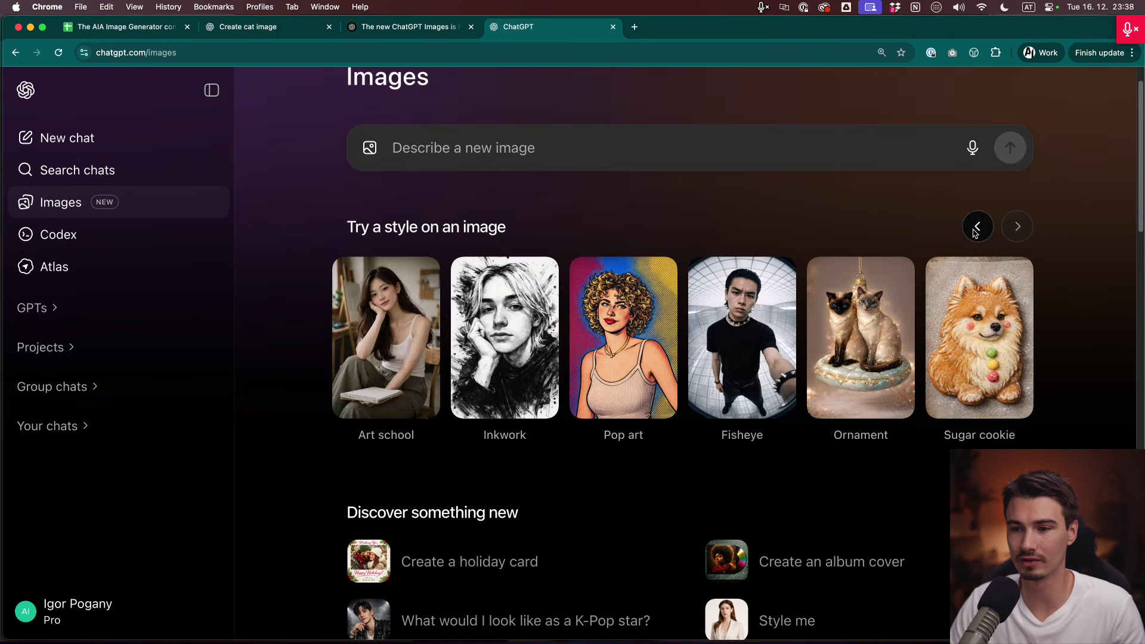
pyautogui.click(976, 228)
pyautogui.scroll(-3, 310, 370)
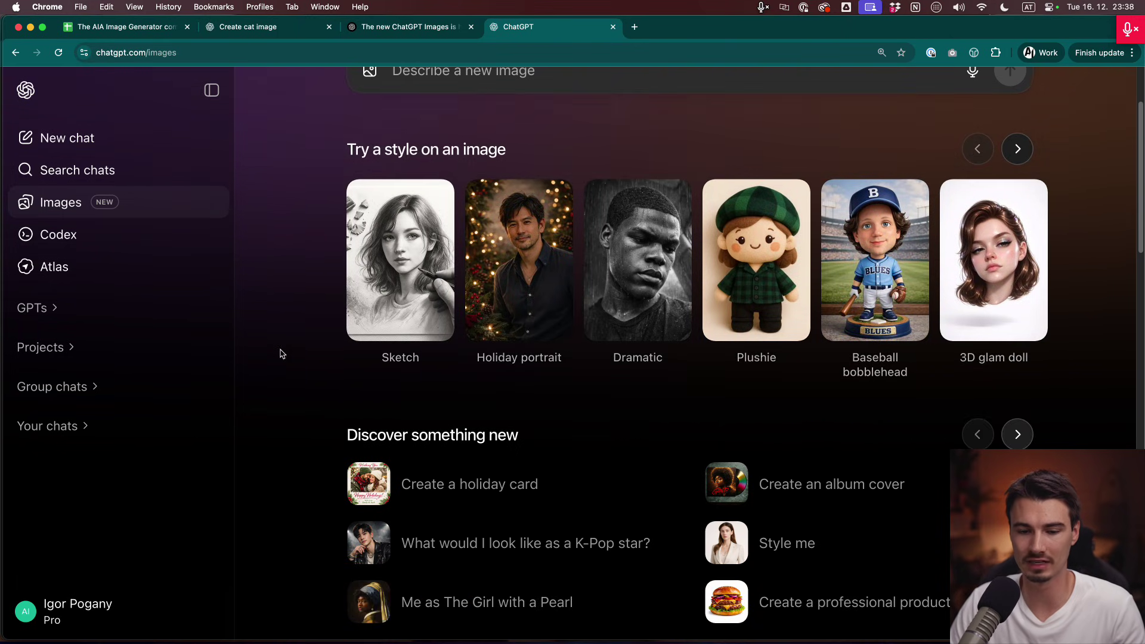
# Return to the cat-with-a-hat chat while its image is generating.
pyautogui.click(405, 28)
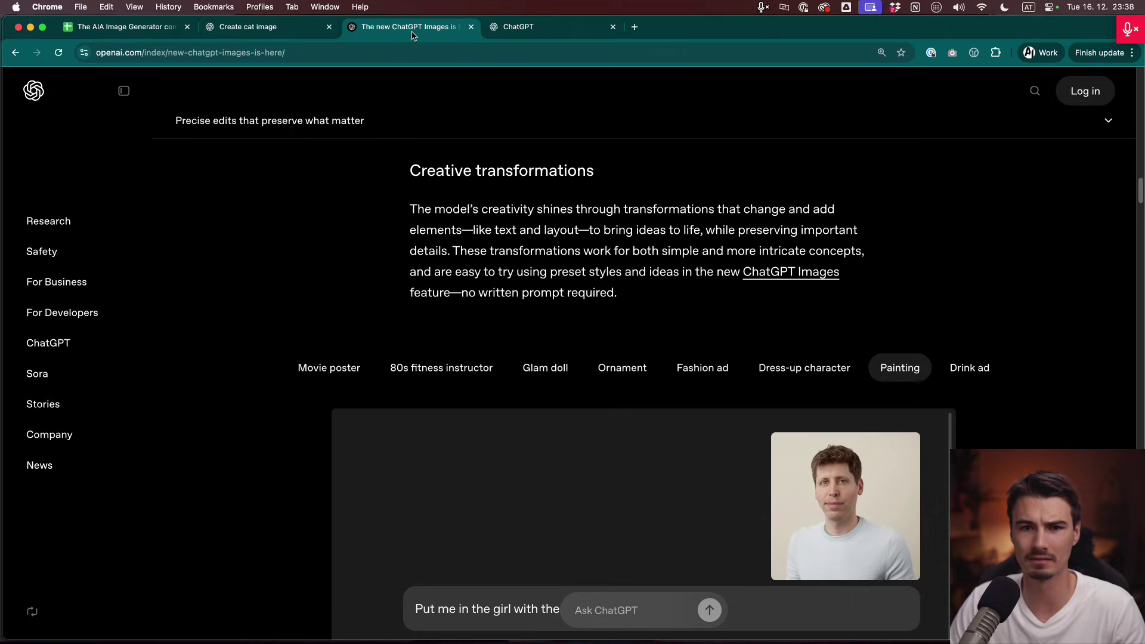
pyautogui.click(281, 26)
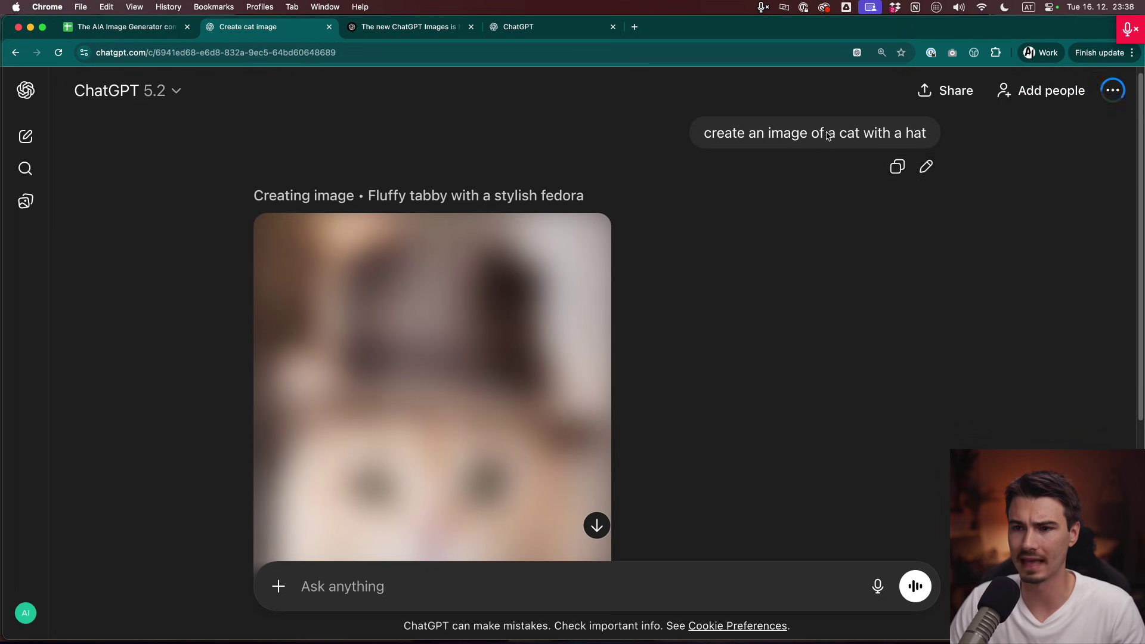
pyautogui.moveTo(827, 133); pyautogui.dragTo(948, 230)
pyautogui.click(784, 296)
pyautogui.scroll(-3, 686, 295)
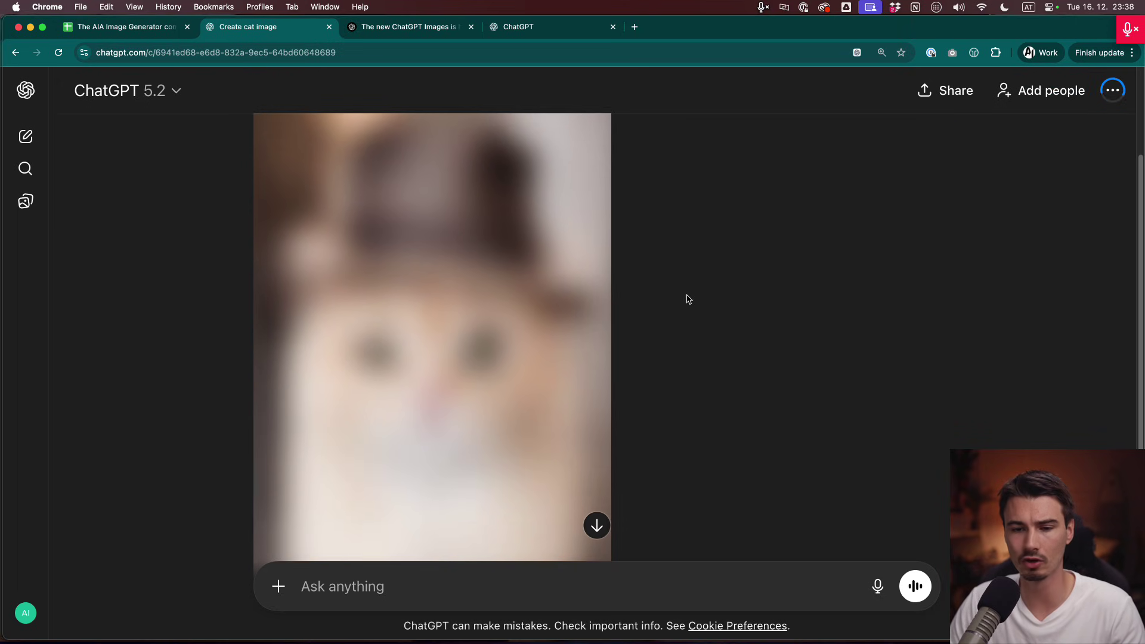
pyautogui.scroll(3, 680, 301)
pyautogui.scroll(-3, 526, 341)
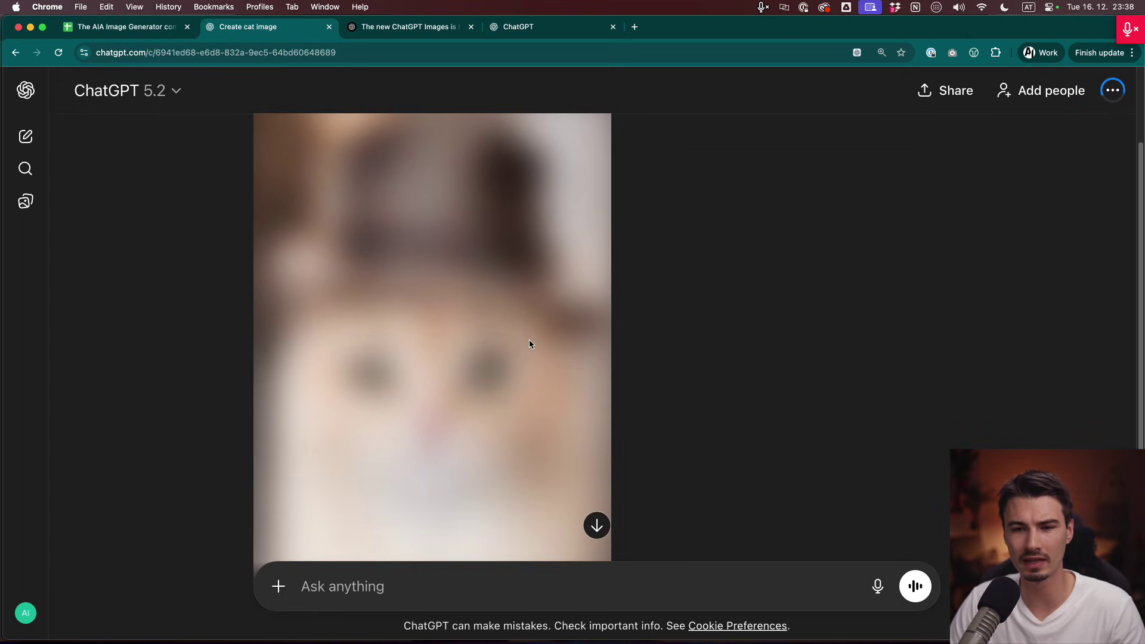
pyautogui.scroll(-1, 695, 321)
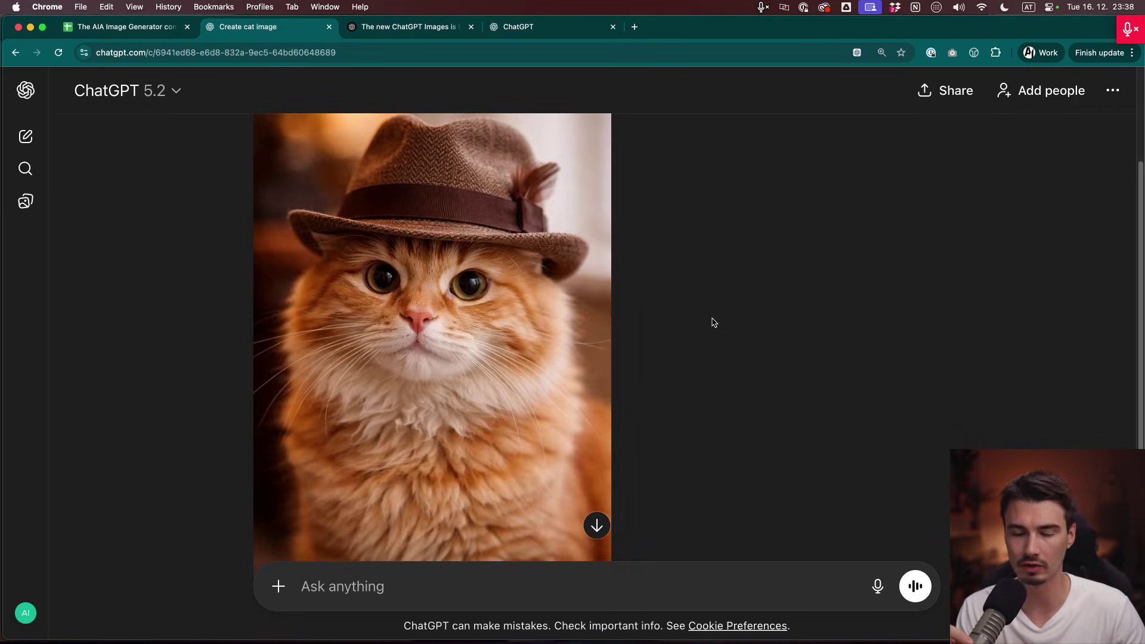
# Review the finished 'Fluffy tabby with a stylish fedora' image alongside its prompt.
pyautogui.scroll(-4, 703, 294)
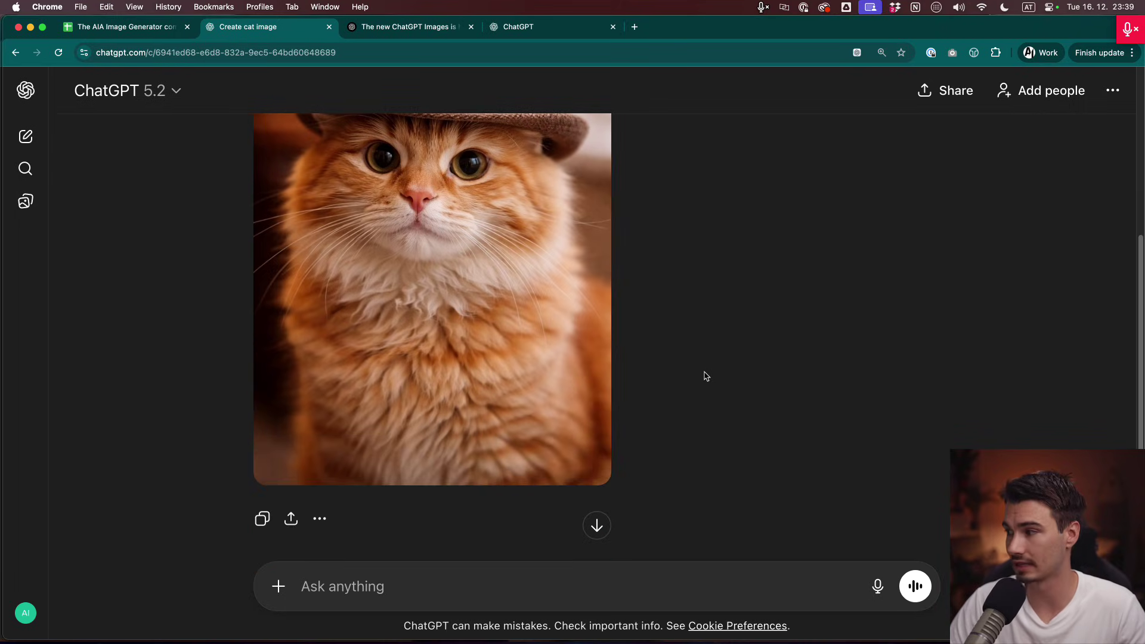
pyautogui.scroll(9, 709, 375)
pyautogui.scroll(-2, 724, 357)
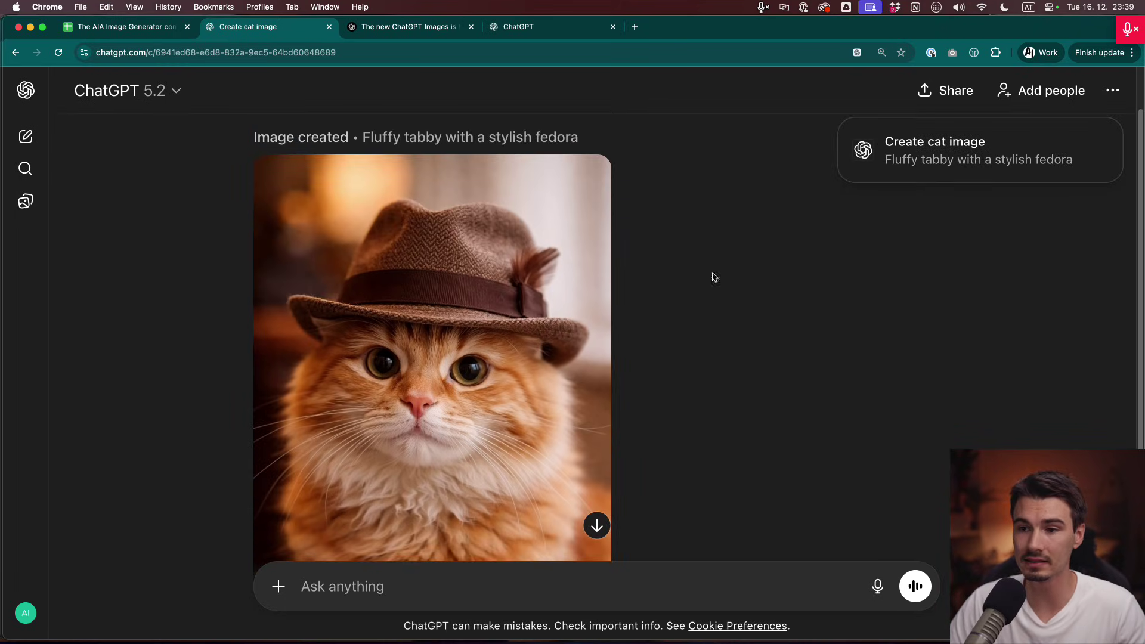
pyautogui.scroll(-5, 709, 286)
pyautogui.scroll(2, 661, 375)
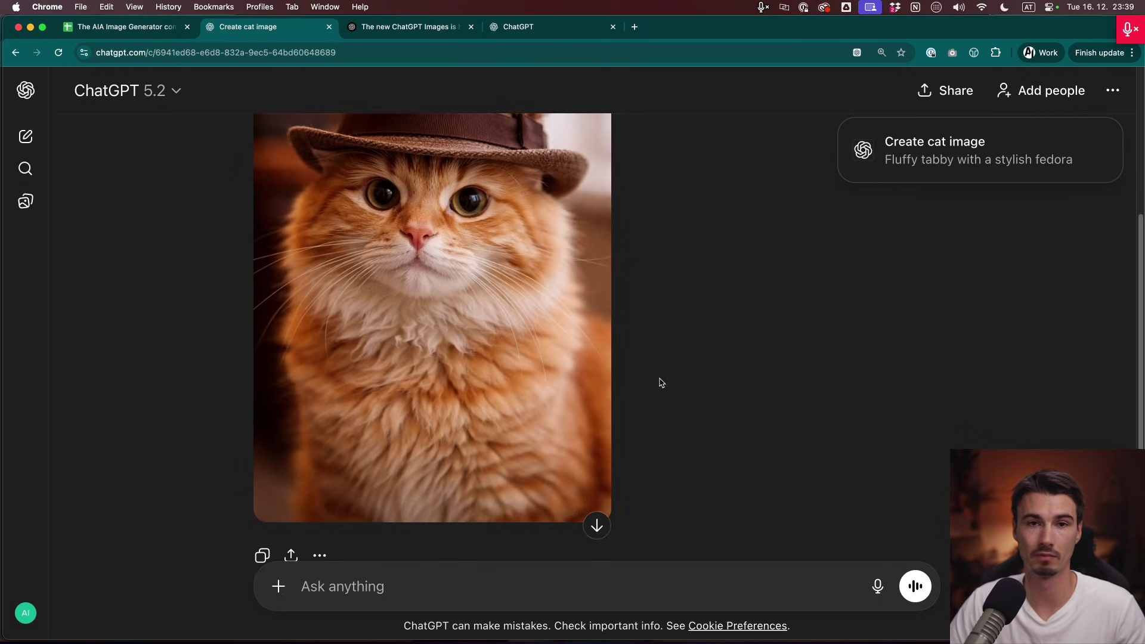
pyautogui.scroll(8, 661, 383)
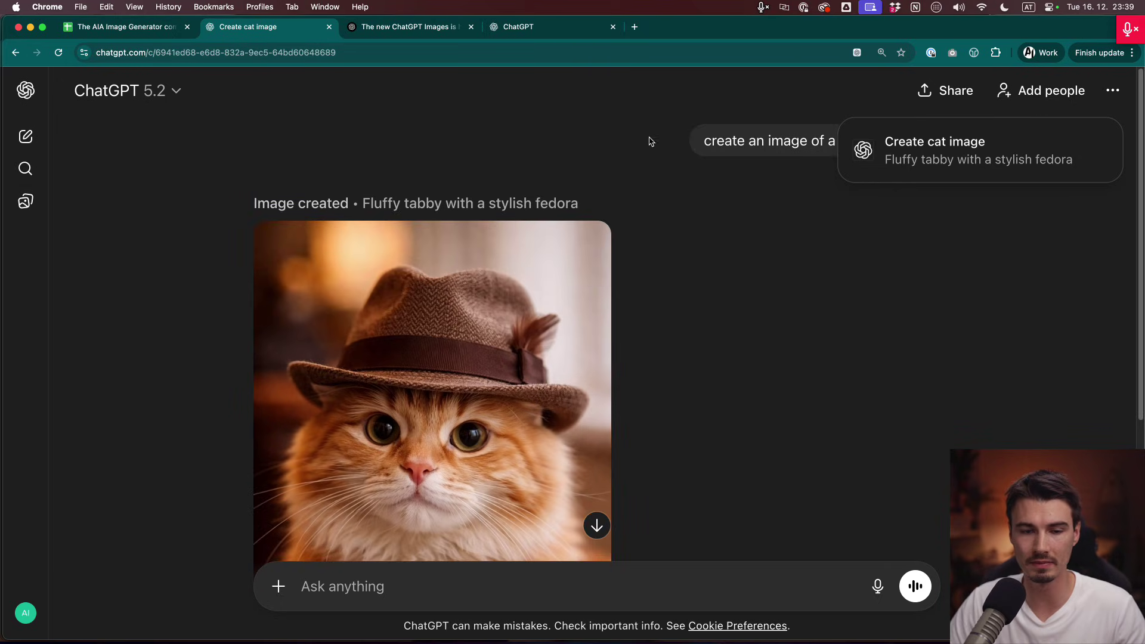
pyautogui.moveTo(712, 148); pyautogui.dragTo(769, 388)
pyautogui.scroll(-1, 763, 369)
pyautogui.click(756, 342)
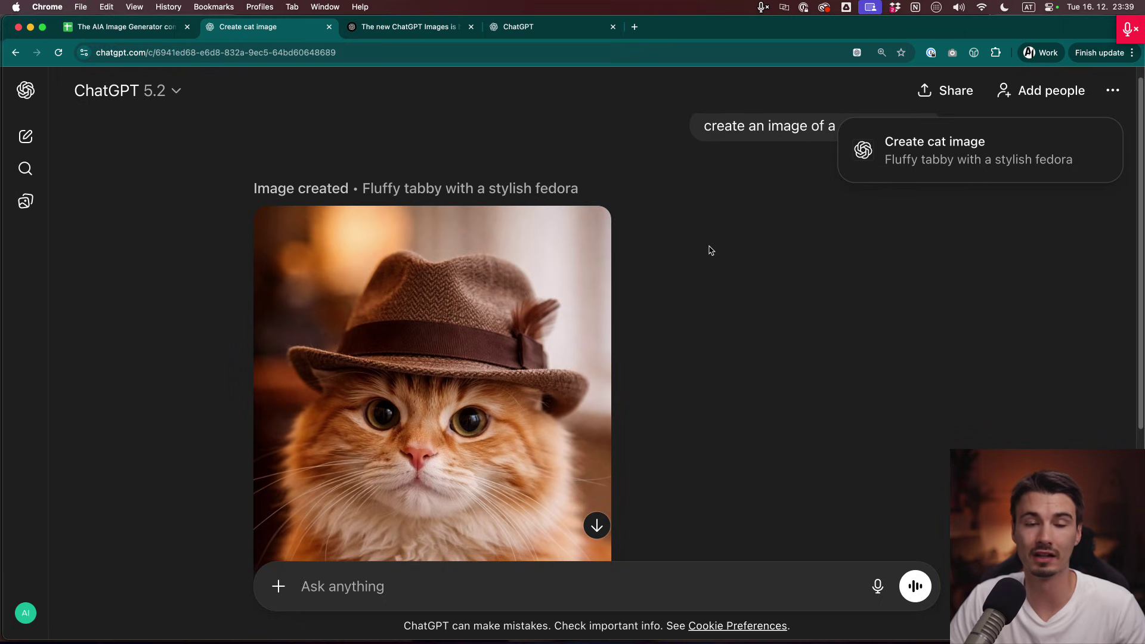
pyautogui.scroll(-4, 712, 253)
pyautogui.scroll(4, 469, 219)
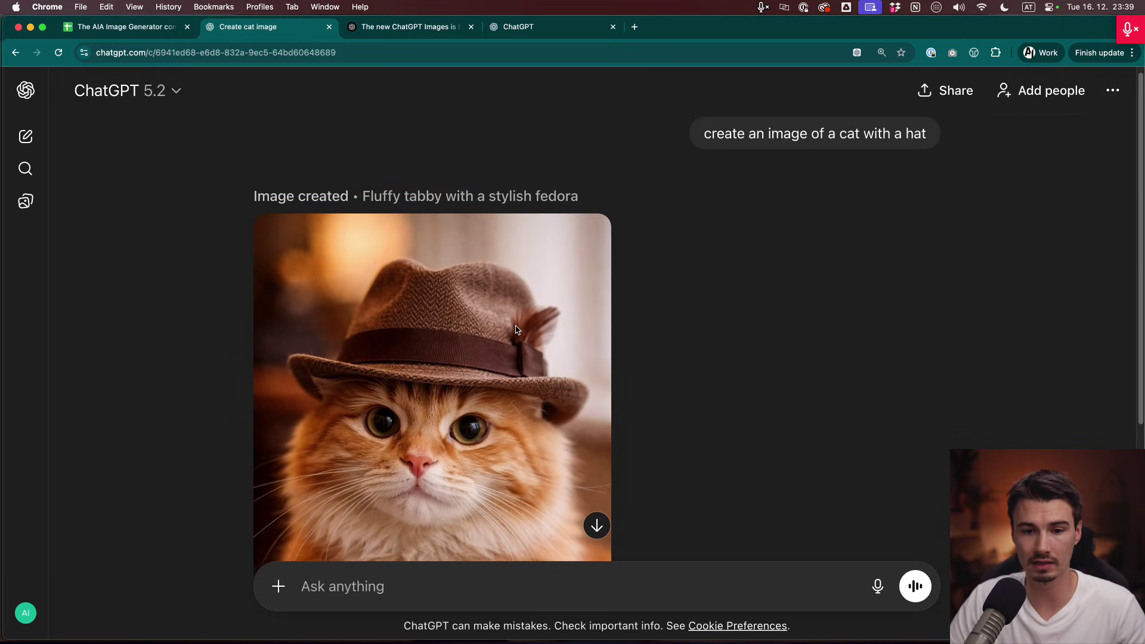
pyautogui.scroll(-2, 420, 364)
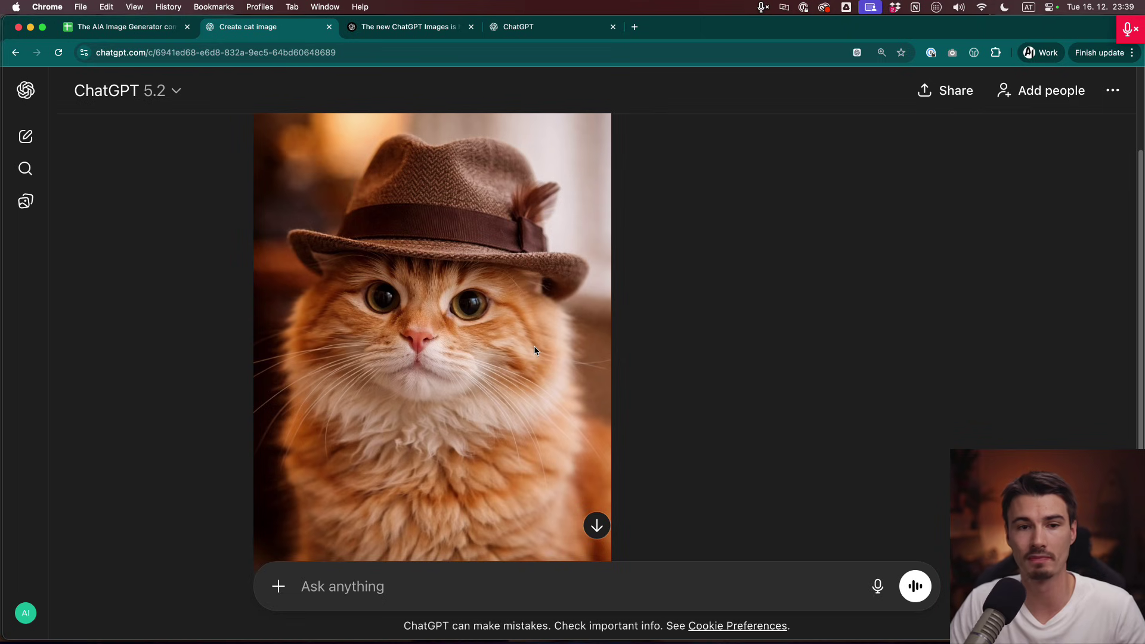
# Highlight the Nano Banana Pro, Midjourney V7, Flux.2 [pro], Gemini, Hunyuan and Grok columns in the comparison sheet.
pyautogui.click(128, 32)
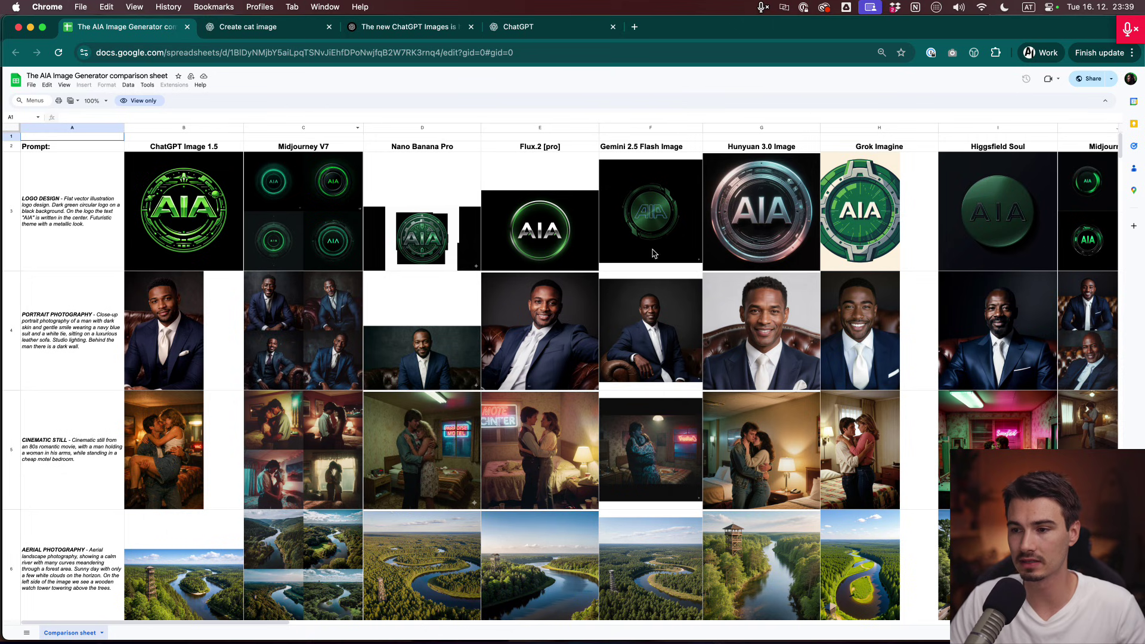
pyautogui.scroll(-1, 147, 257)
pyautogui.scroll(-10, 110, 501)
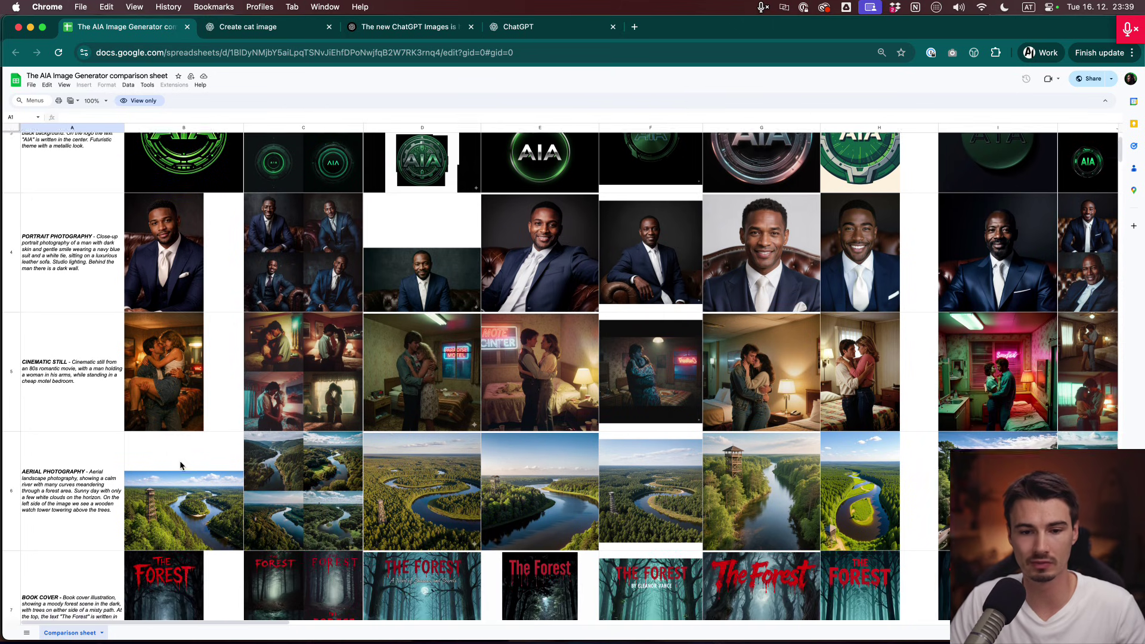
pyautogui.scroll(3, 182, 447)
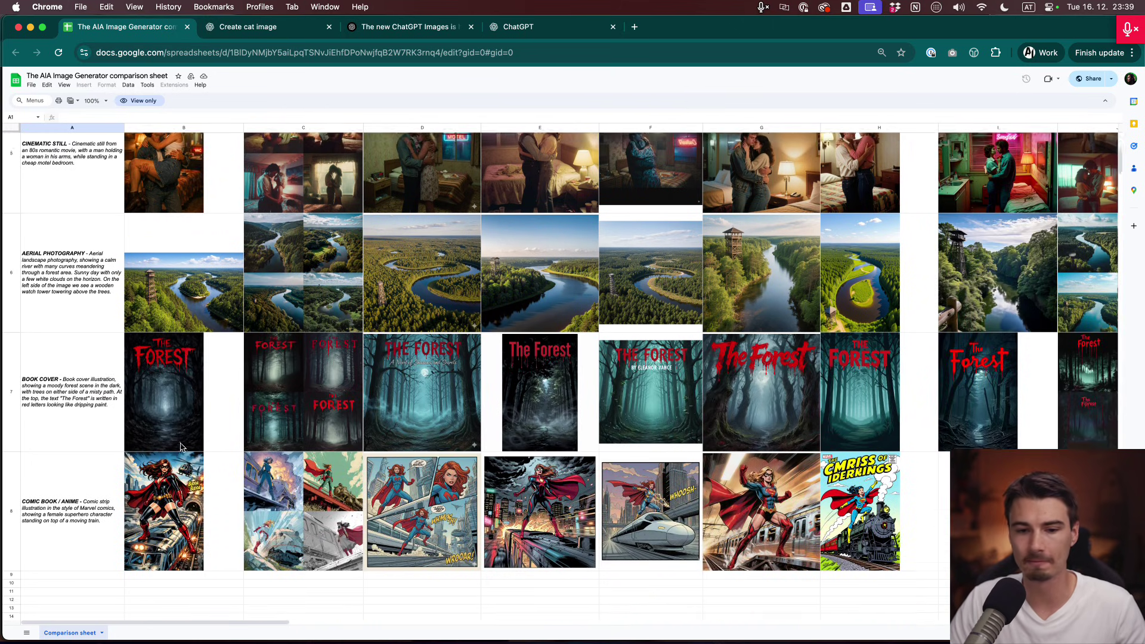
pyautogui.scroll(9, 226, 450)
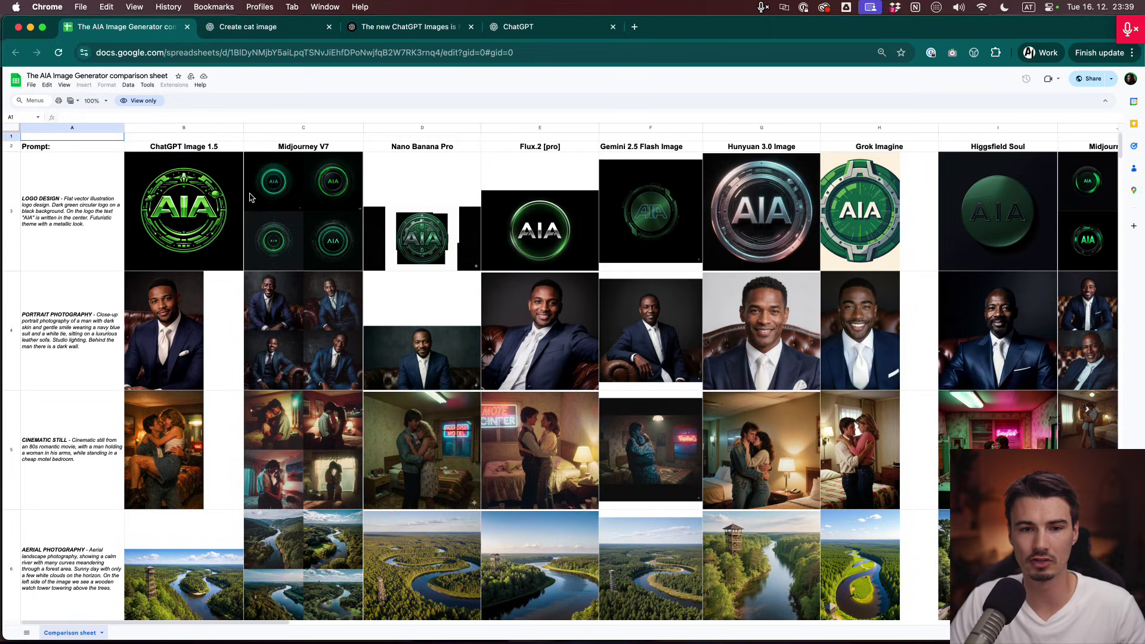
pyautogui.moveTo(428, 146); pyautogui.dragTo(422, 573)
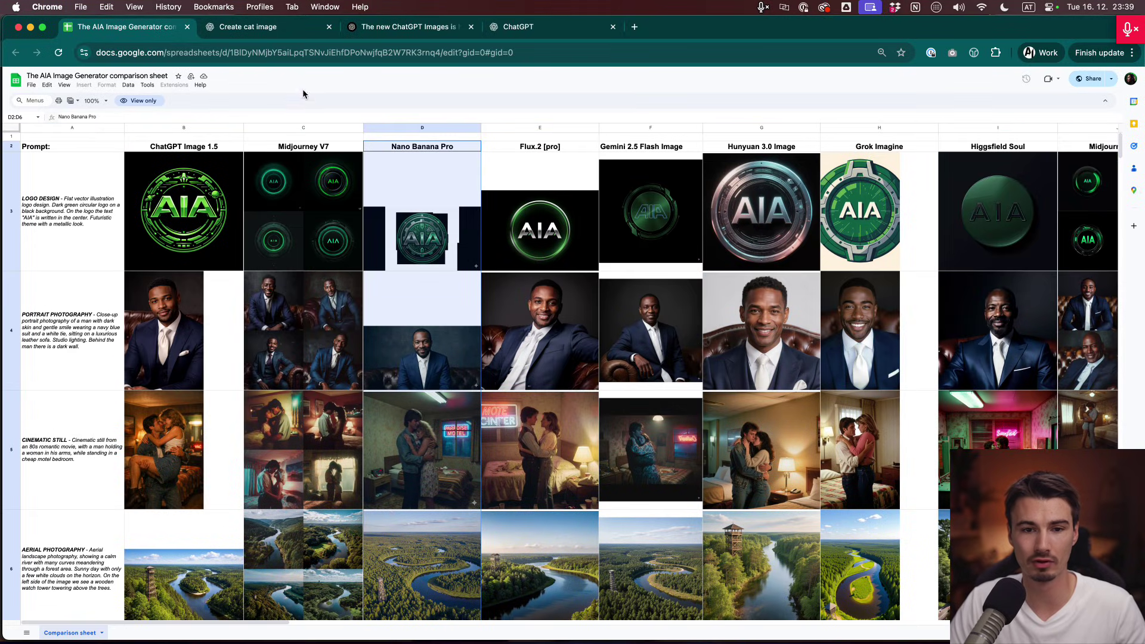
pyautogui.click(304, 145)
pyautogui.moveTo(540, 149); pyautogui.dragTo(593, 503)
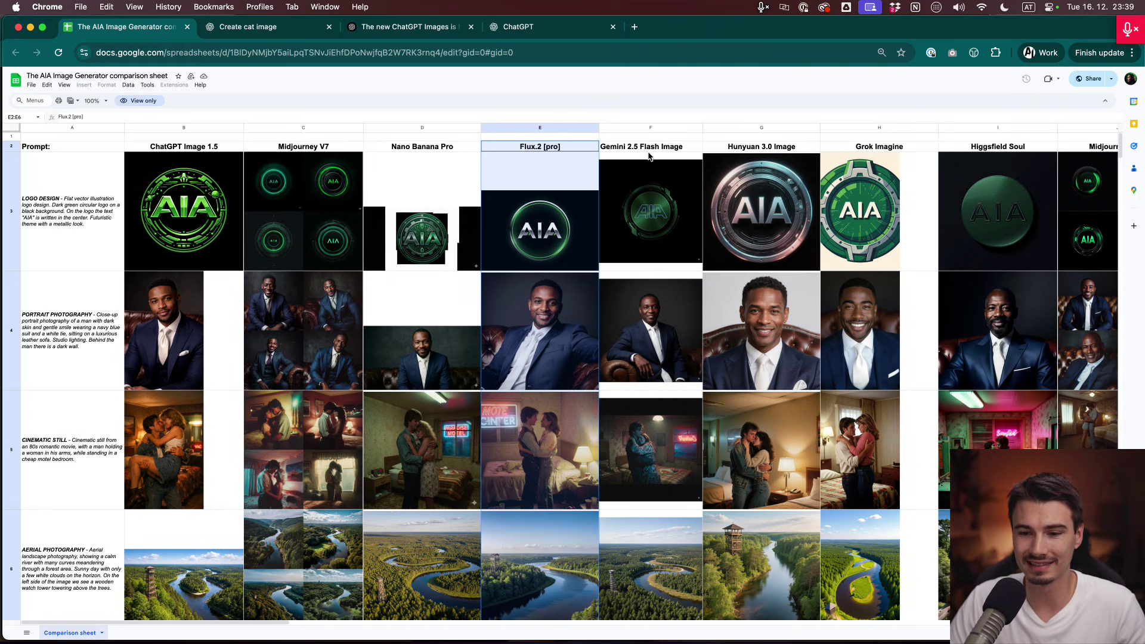
pyautogui.moveTo(839, 155); pyautogui.dragTo(666, 465)
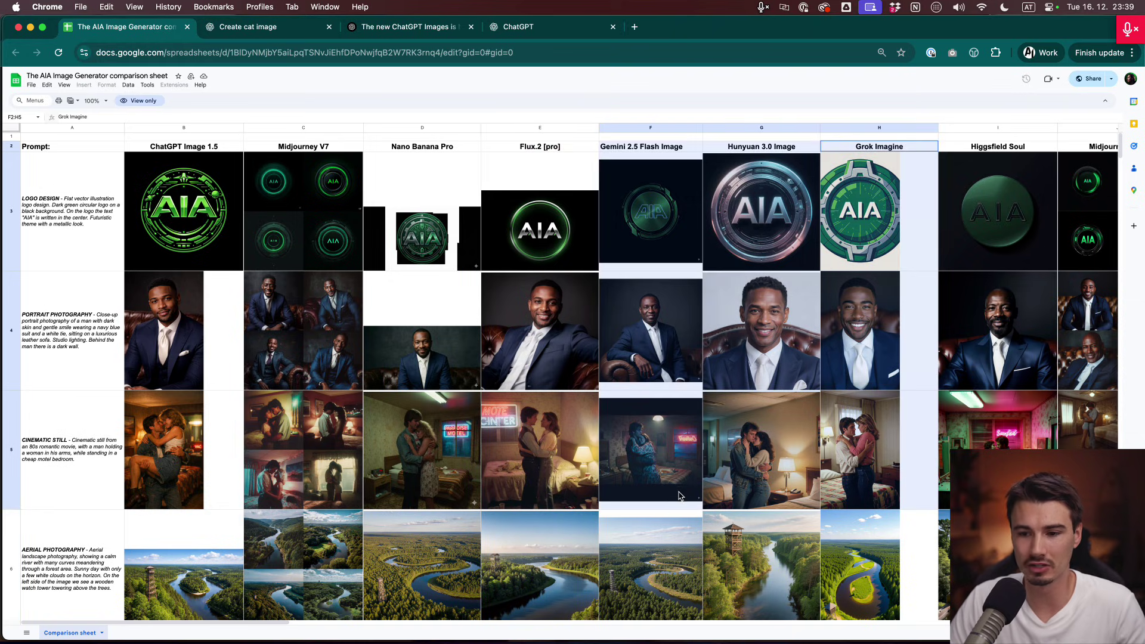
pyautogui.click(525, 150)
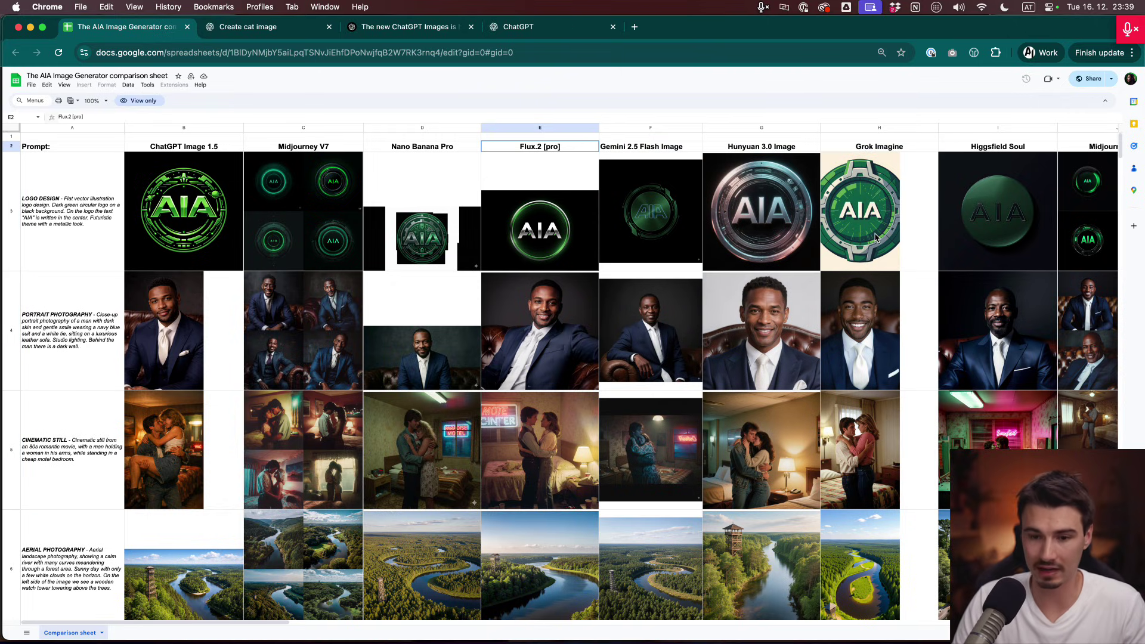
# Zoom into the sheet and highlight the Hunyuan 3.0 Image and ChatGPT Image 1.5 headers.
pyautogui.press('super+plus')
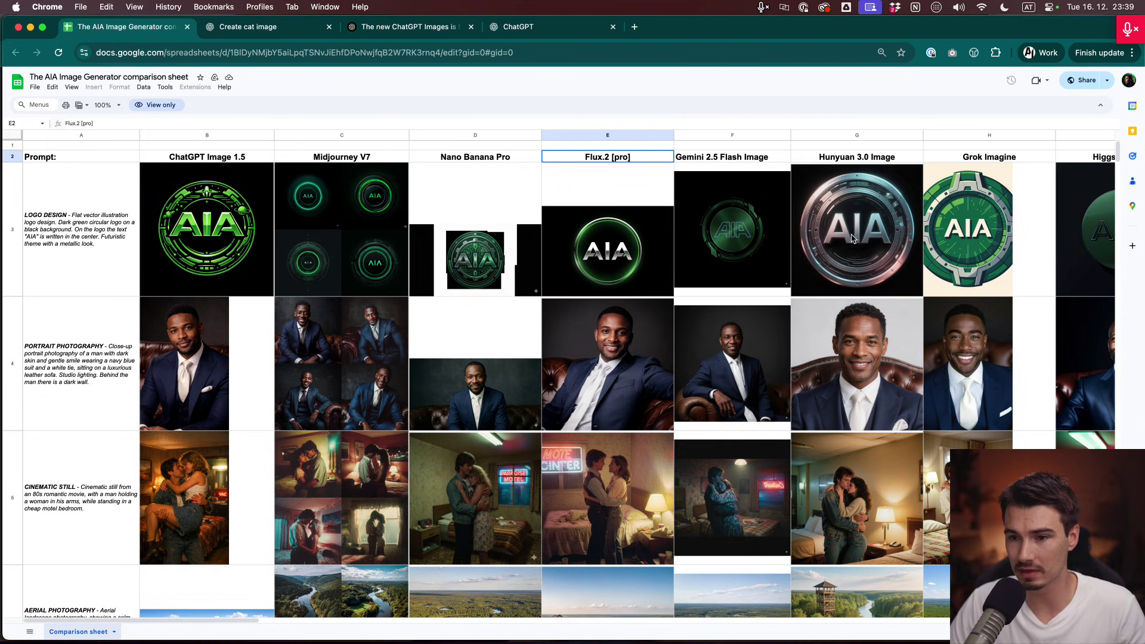
pyautogui.click(855, 159)
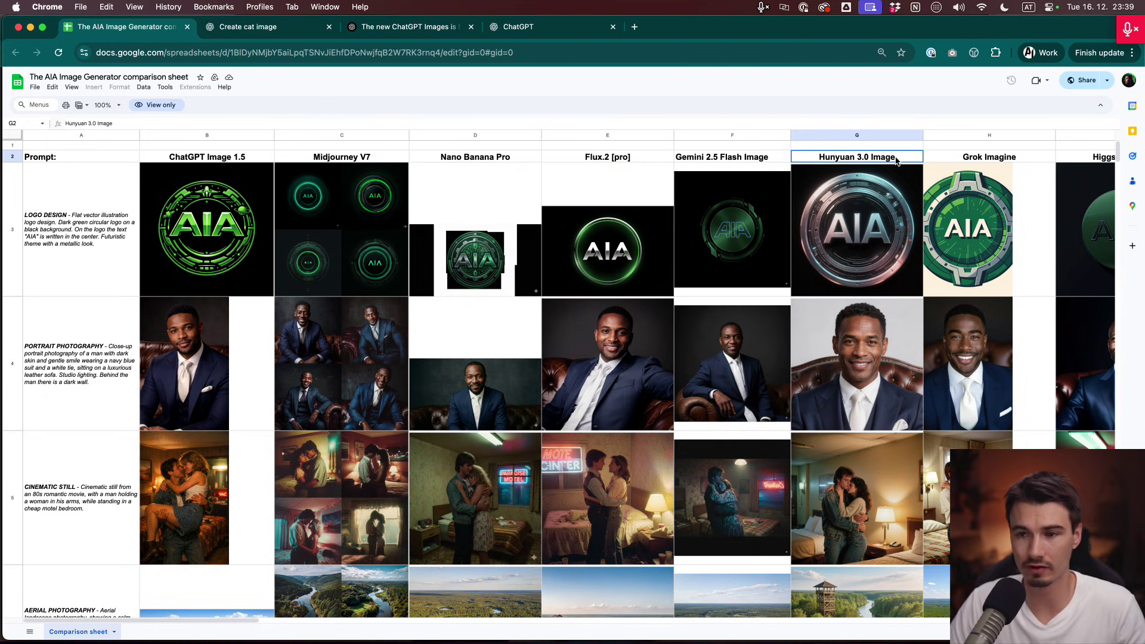
pyautogui.click(223, 156)
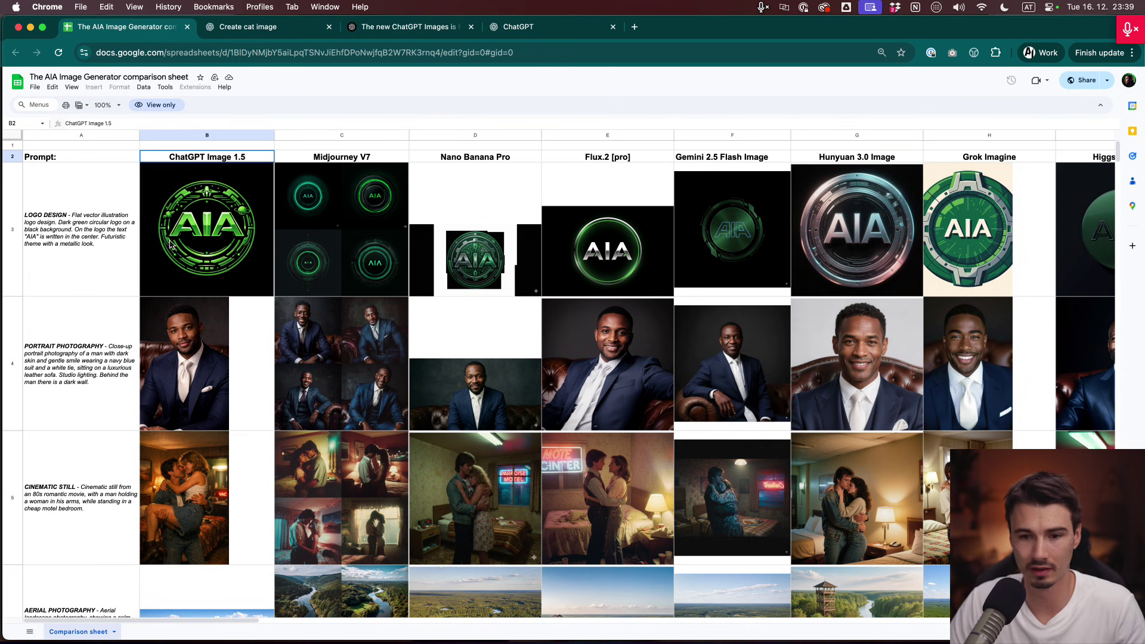
pyautogui.scroll(-2, 213, 288)
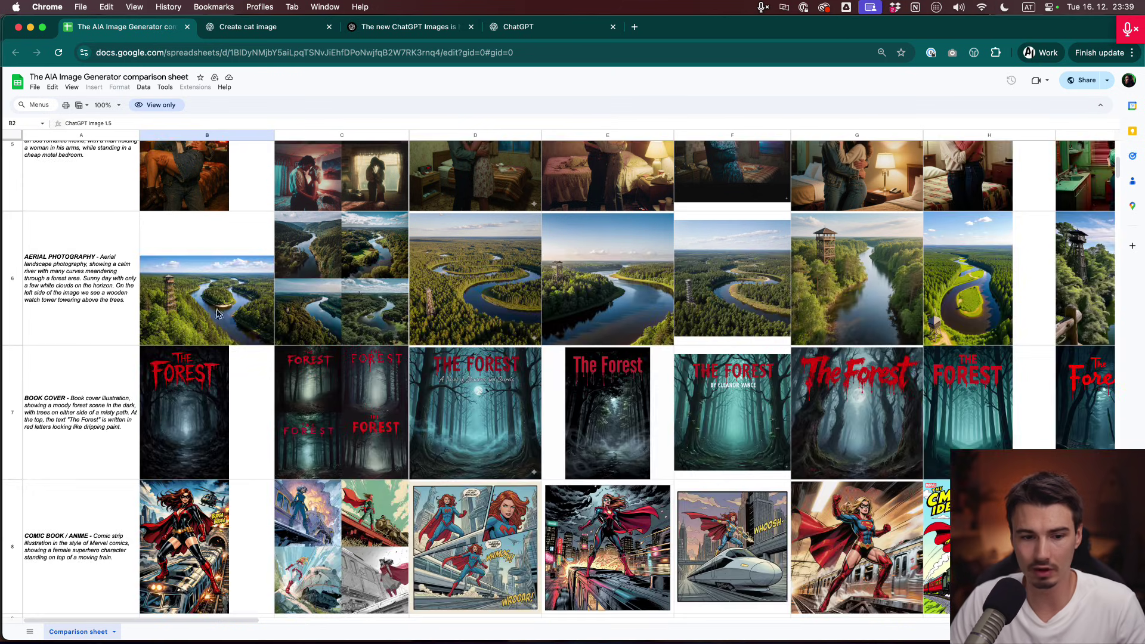
# Highlight the BOOK COVER and AERIAL PHOTOGRAPHY prompt rows across all models.
pyautogui.moveTo(65, 411); pyautogui.dragTo(758, 412)
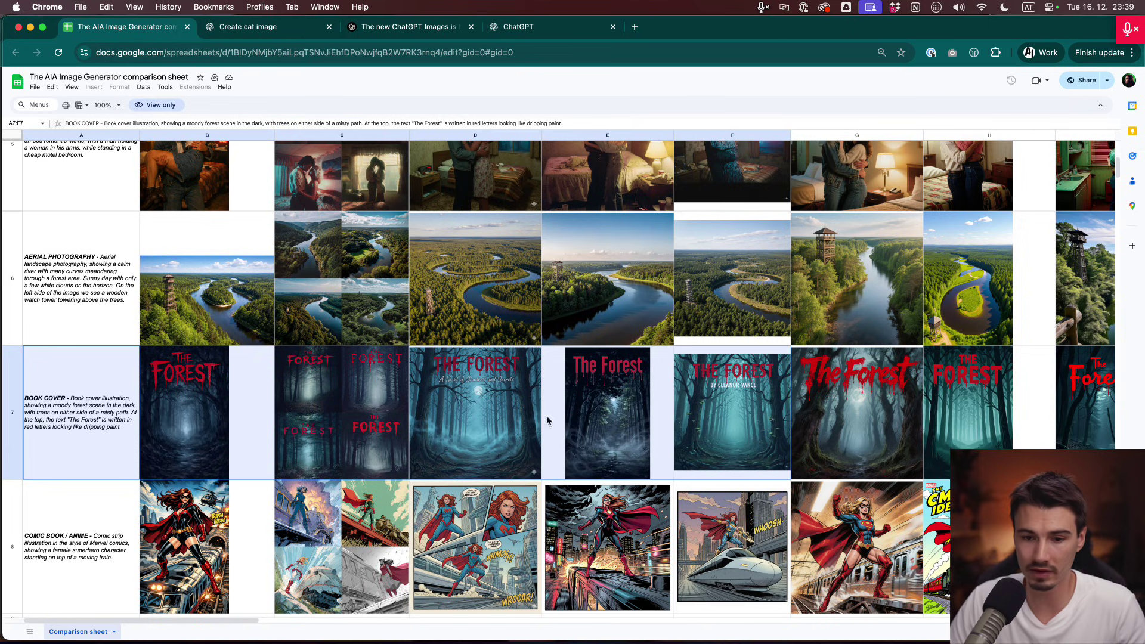
pyautogui.click(69, 422)
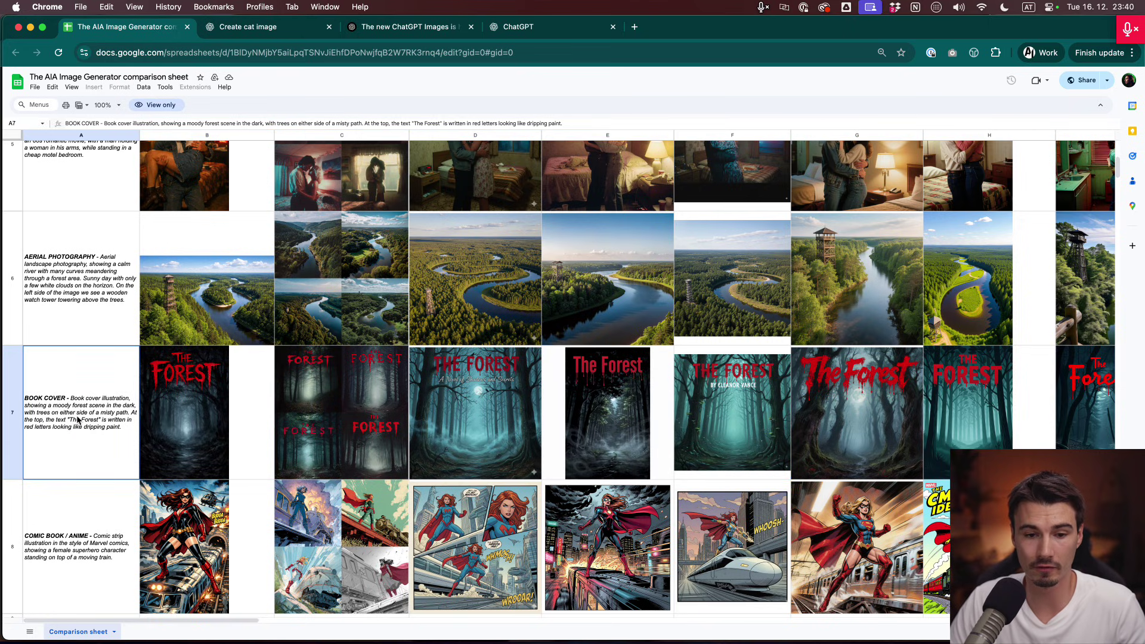
pyautogui.scroll(1, 77, 420)
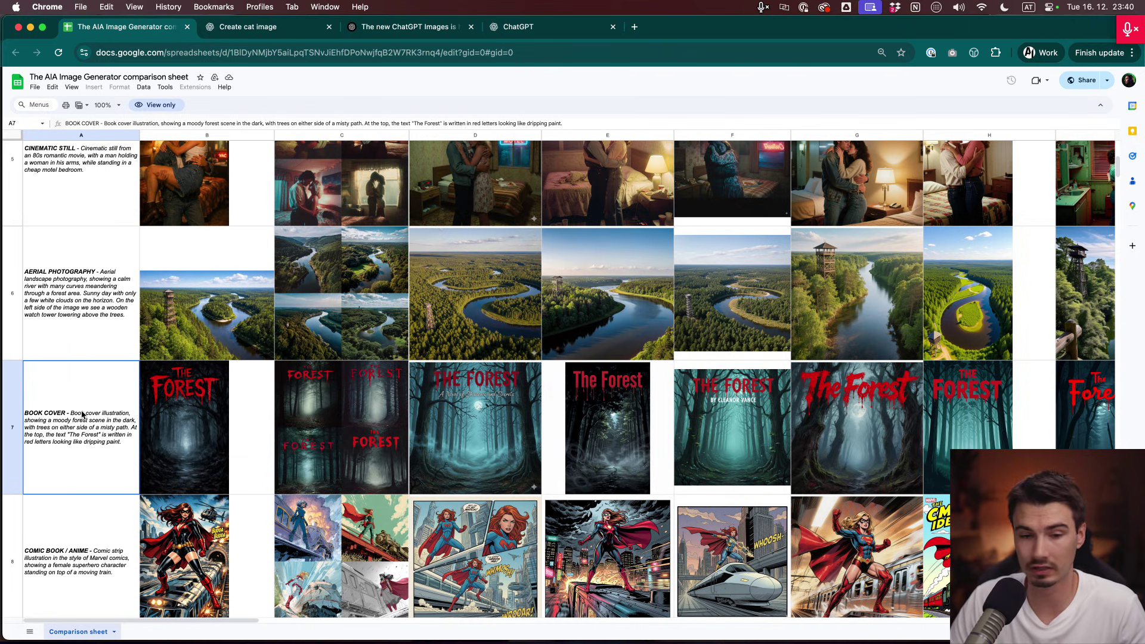
pyautogui.scroll(1, 82, 417)
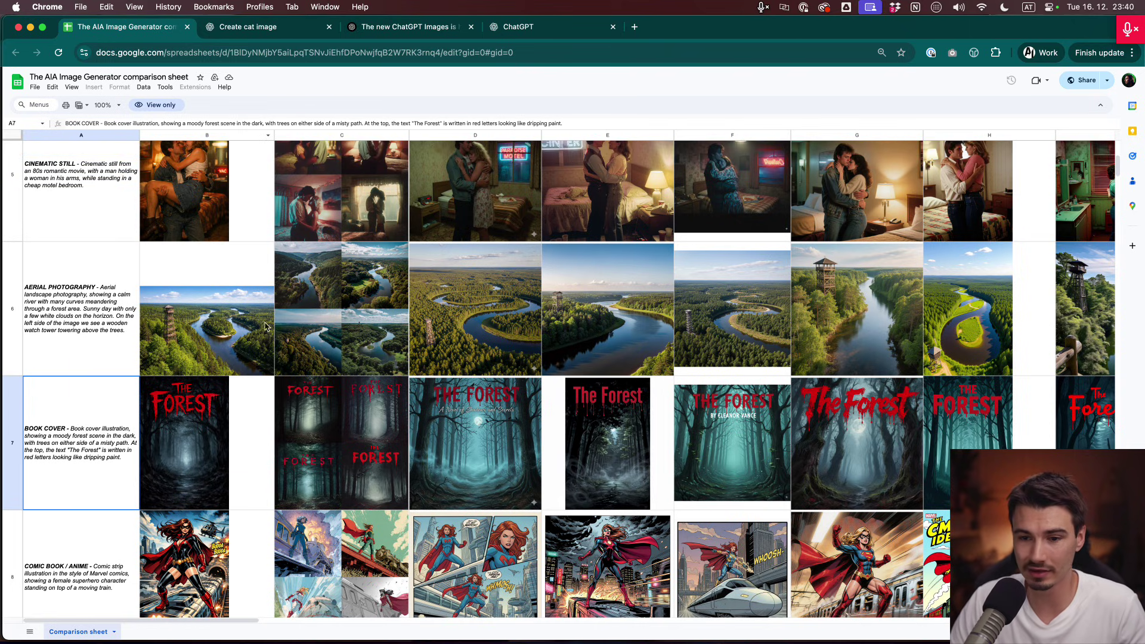
pyautogui.moveTo(36, 337); pyautogui.dragTo(15, 321)
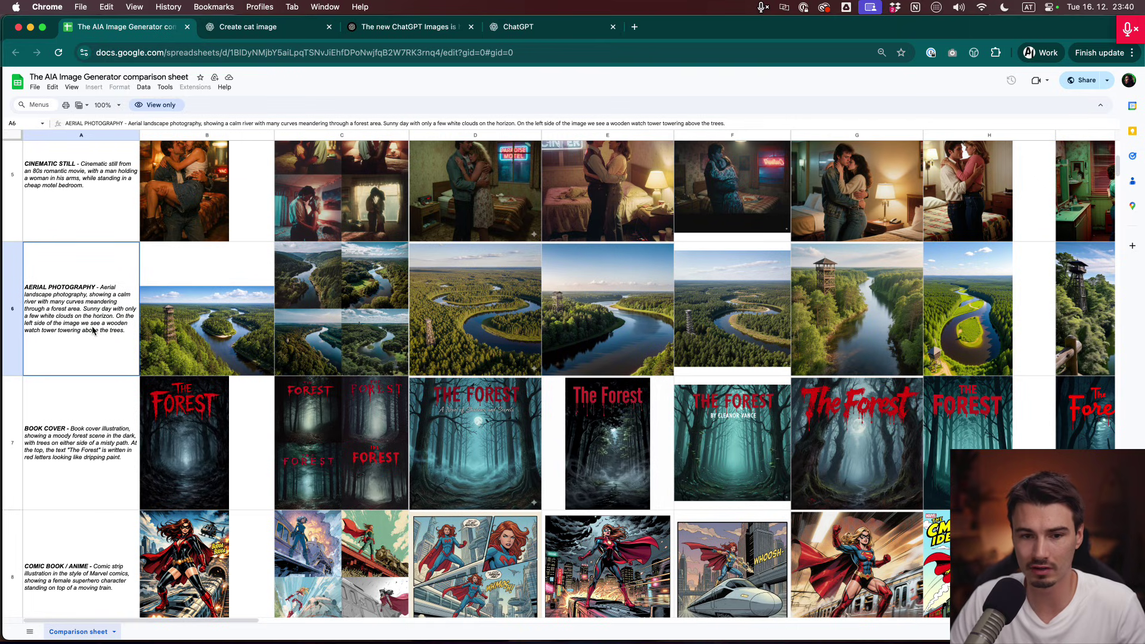
pyautogui.scroll(-2, 104, 335)
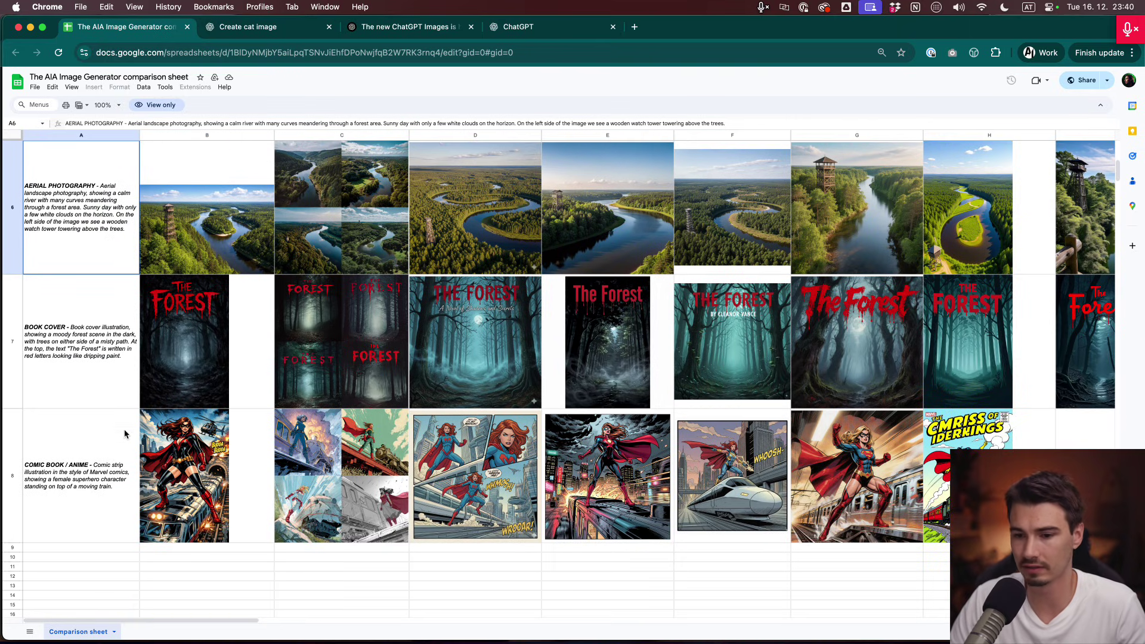
pyautogui.click(360, 587)
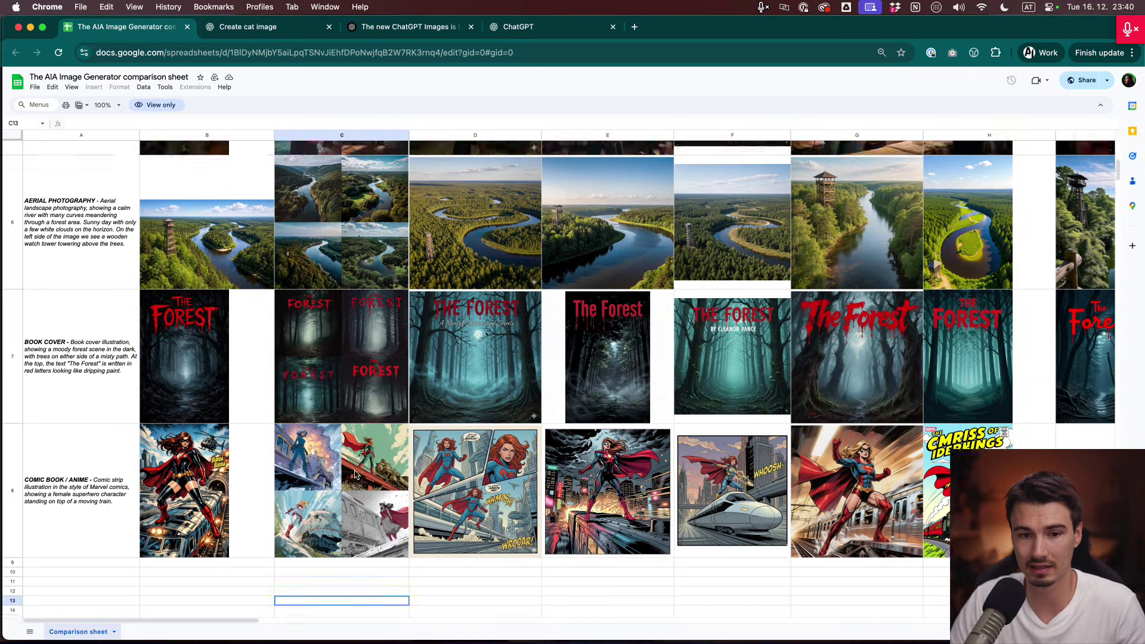
pyautogui.scroll(6, 371, 455)
pyautogui.scroll(2, 338, 207)
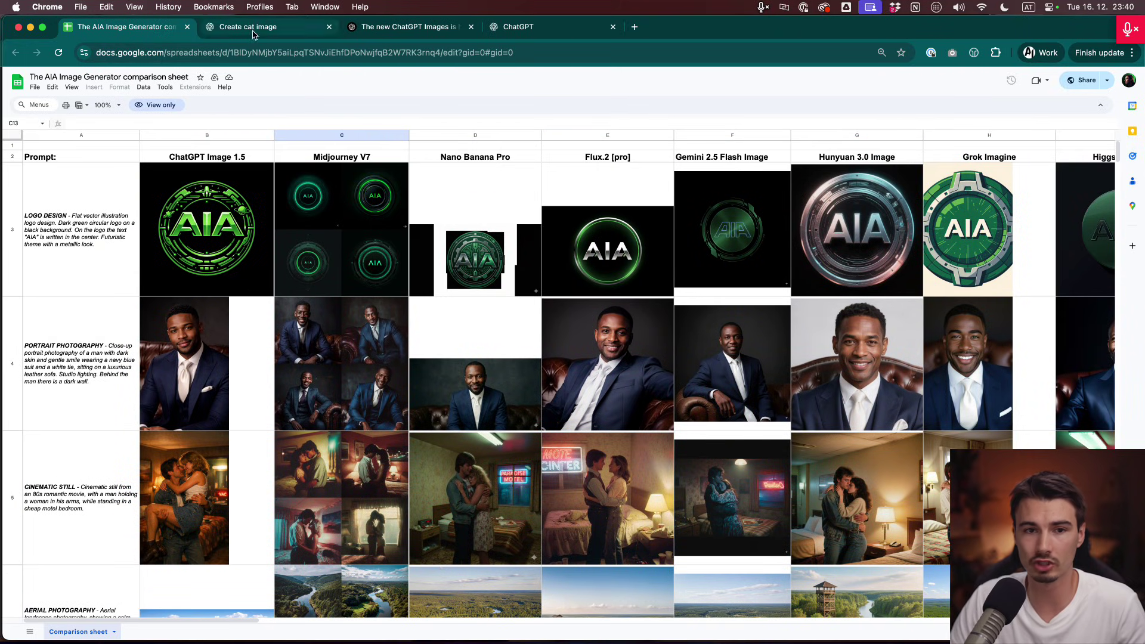
# Place ChatGPT's 'Gingerbread cat creation' chat beside Gemini's gingerbread cat chat and highlight the cookie prompt.
pyautogui.click(319, 29)
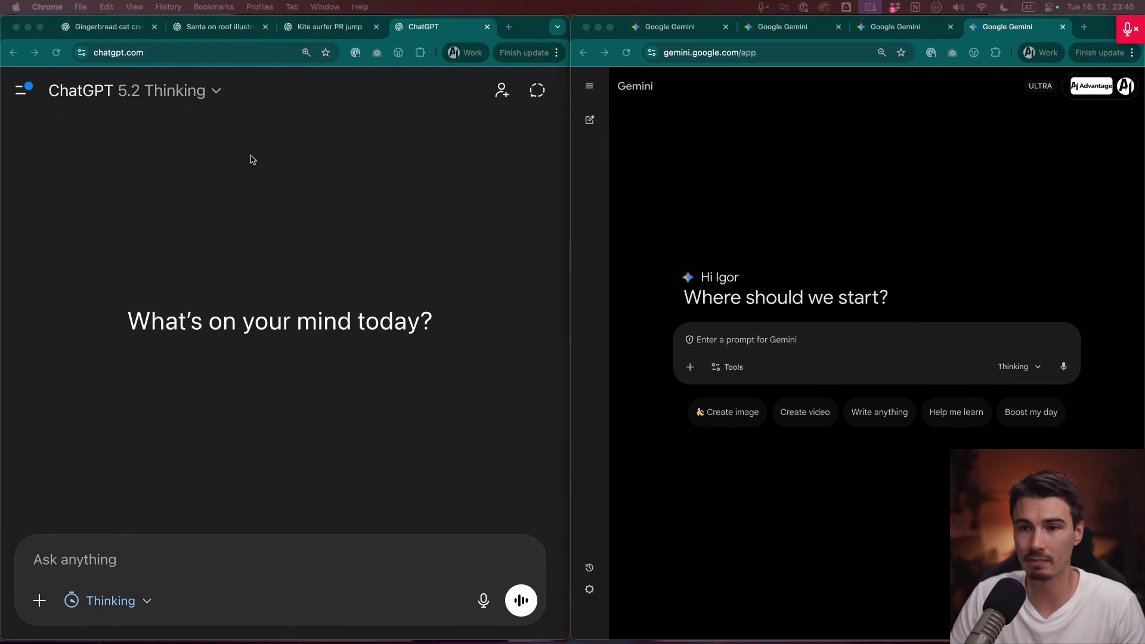
pyautogui.click(125, 72)
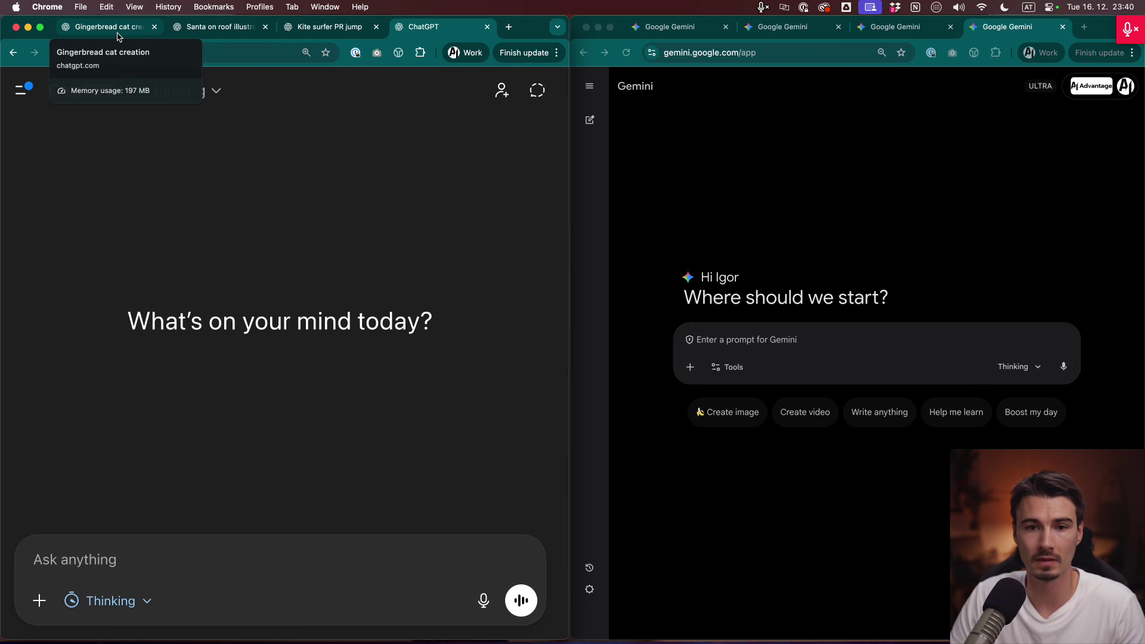
pyautogui.click(118, 37)
pyautogui.click(690, 37)
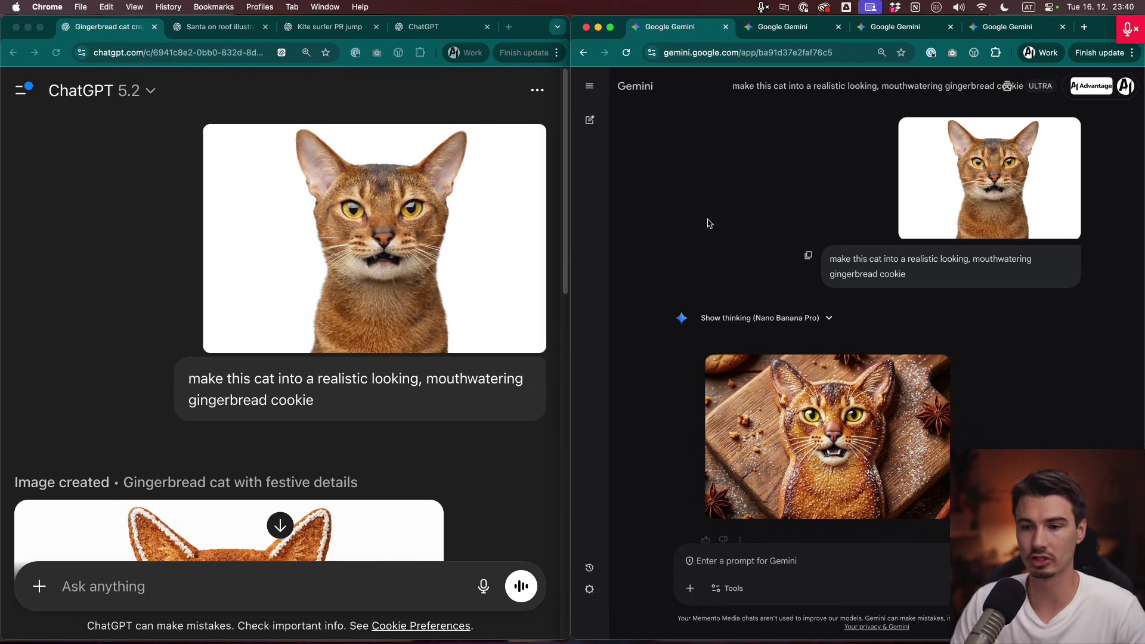
pyautogui.click(113, 234)
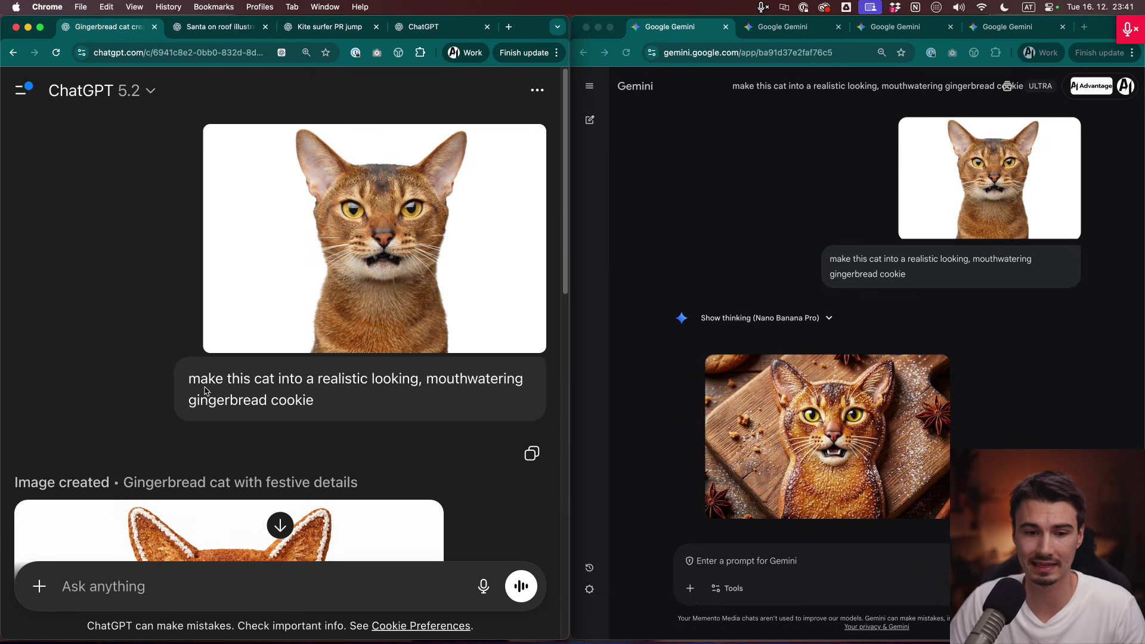
pyautogui.moveTo(294, 375); pyautogui.dragTo(455, 399)
pyautogui.click(419, 402)
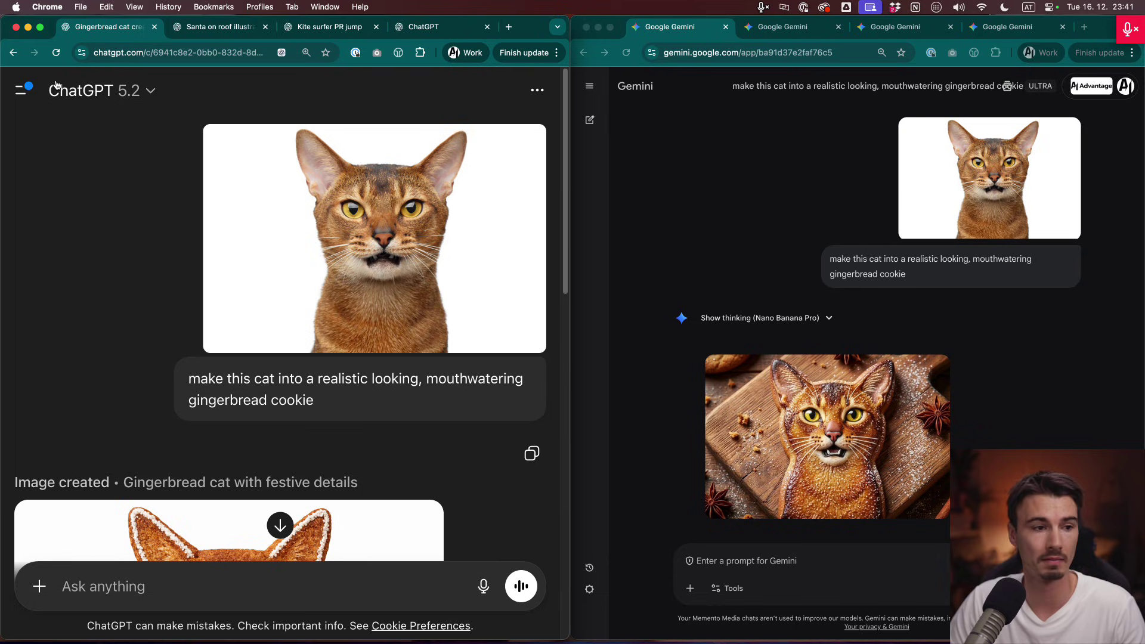
pyautogui.click(429, 28)
pyautogui.click(34, 88)
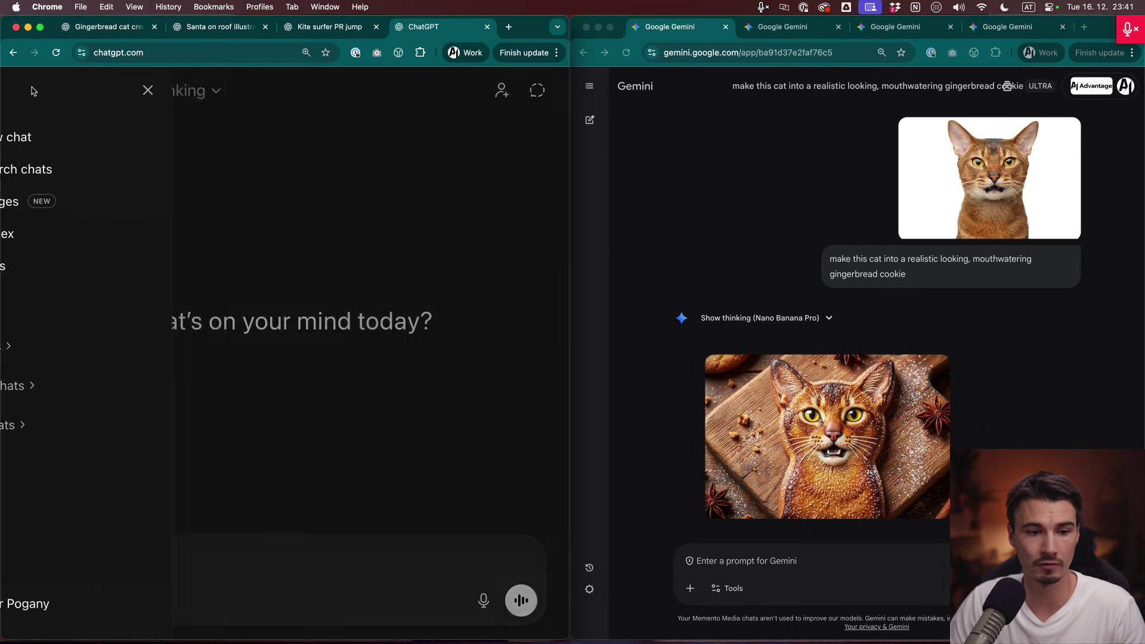
pyautogui.click(56, 203)
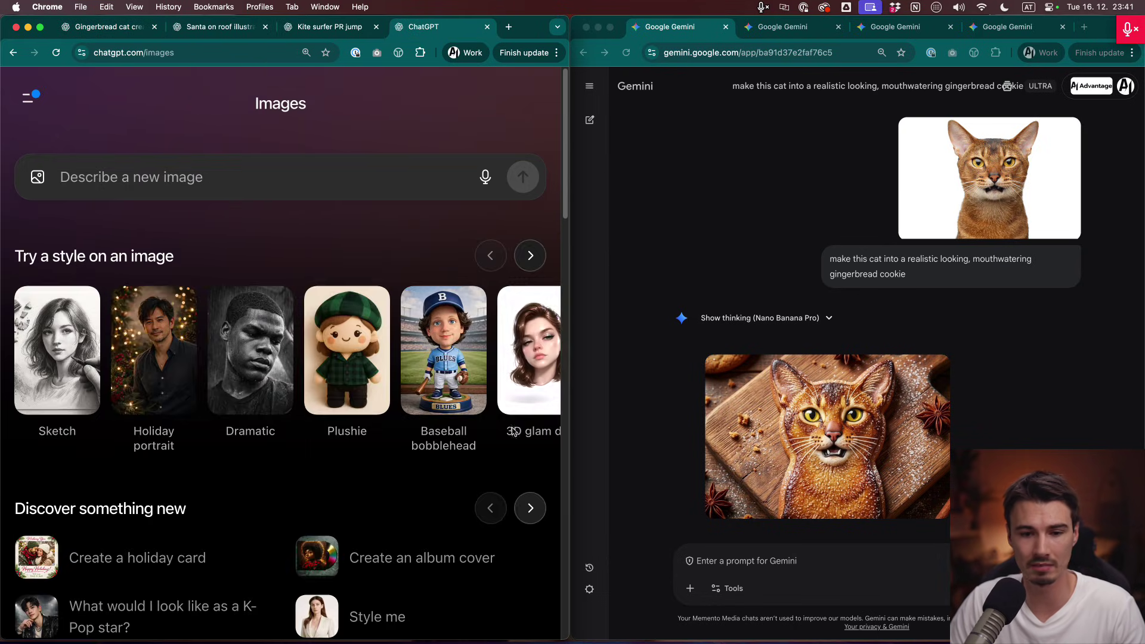
pyautogui.moveTo(11, 256); pyautogui.dragTo(506, 270)
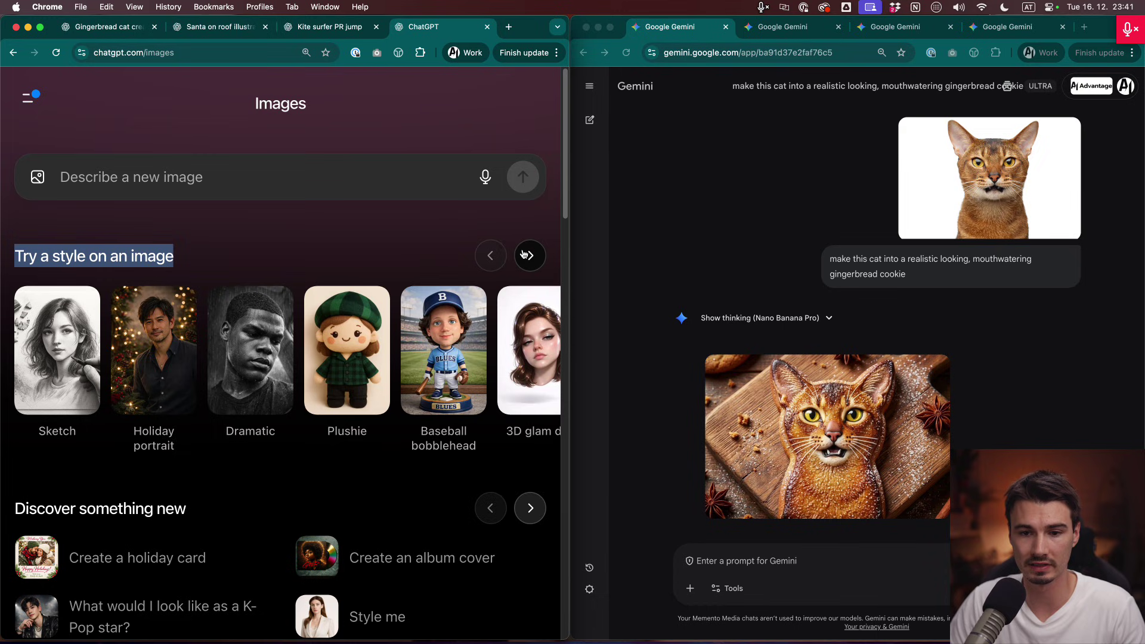
pyautogui.click(530, 255)
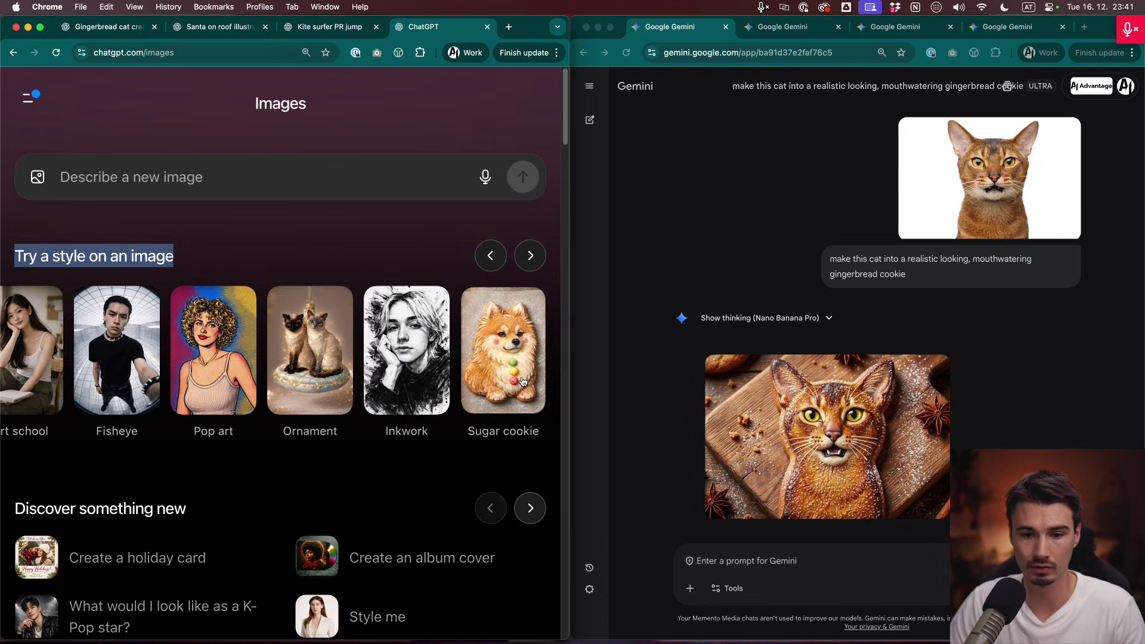
pyautogui.click(522, 382)
pyautogui.click(238, 359)
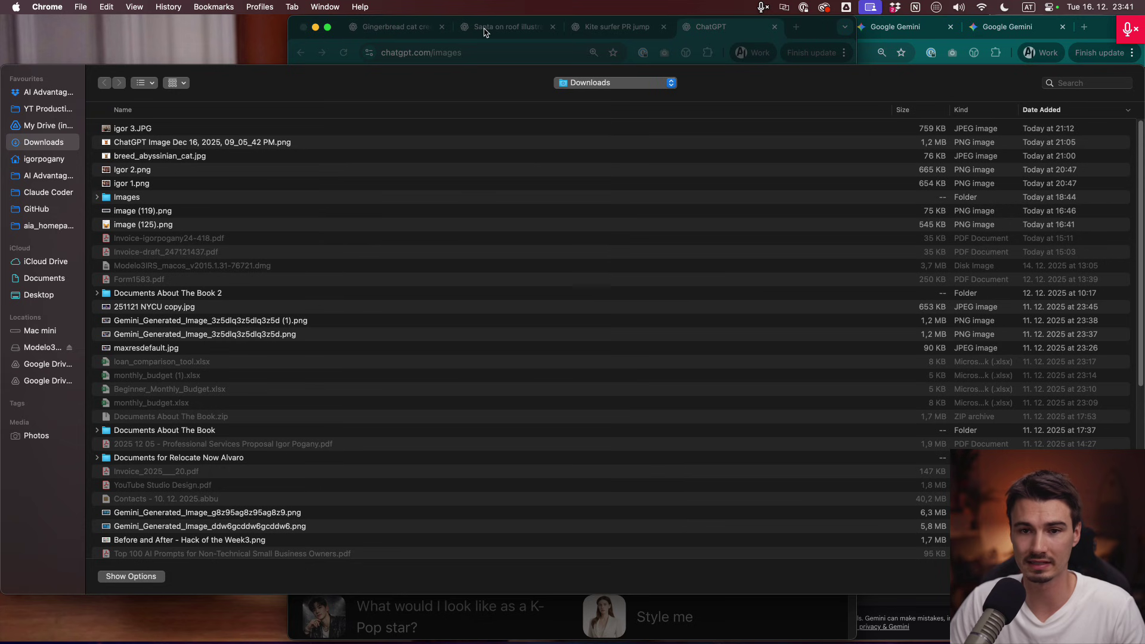
pyautogui.press('Escape')
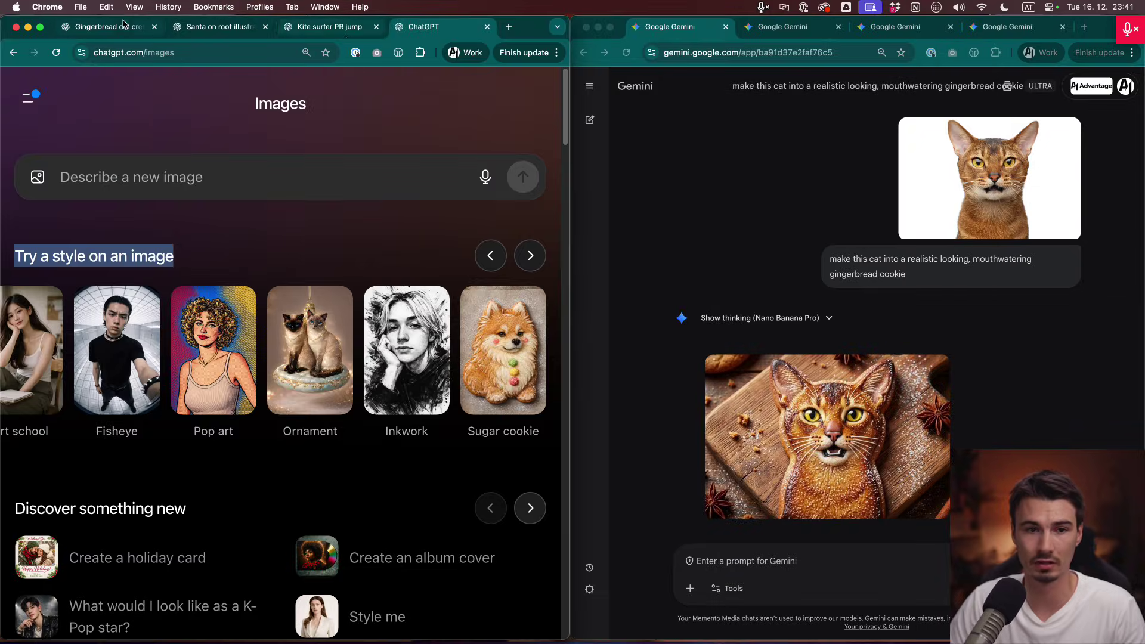
pyautogui.click(110, 28)
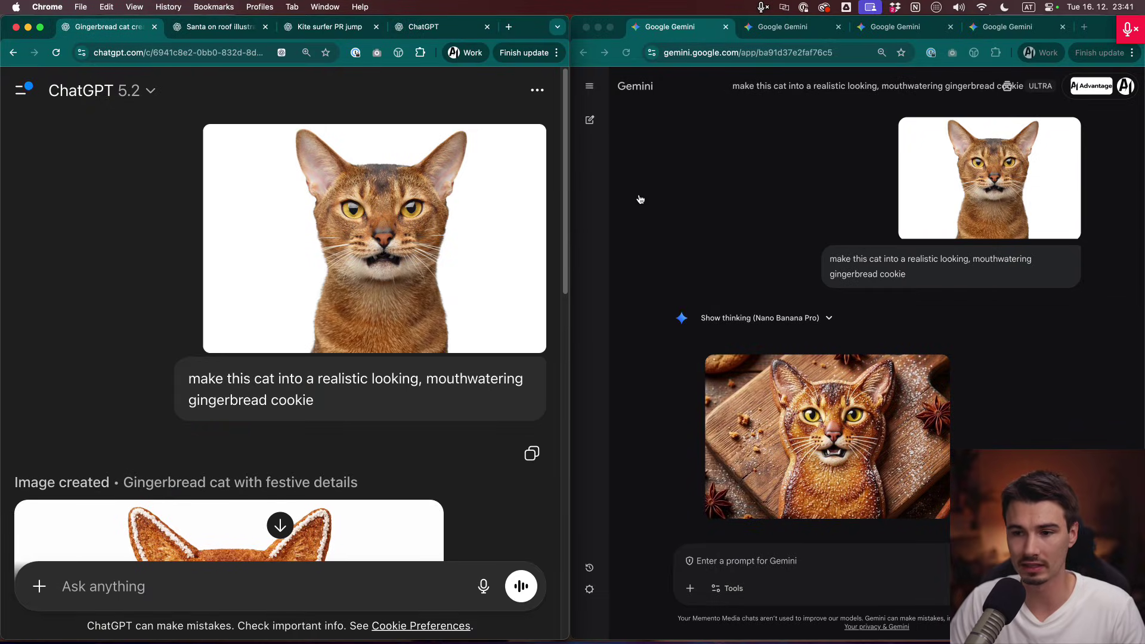
pyautogui.scroll(-1, 344, 262)
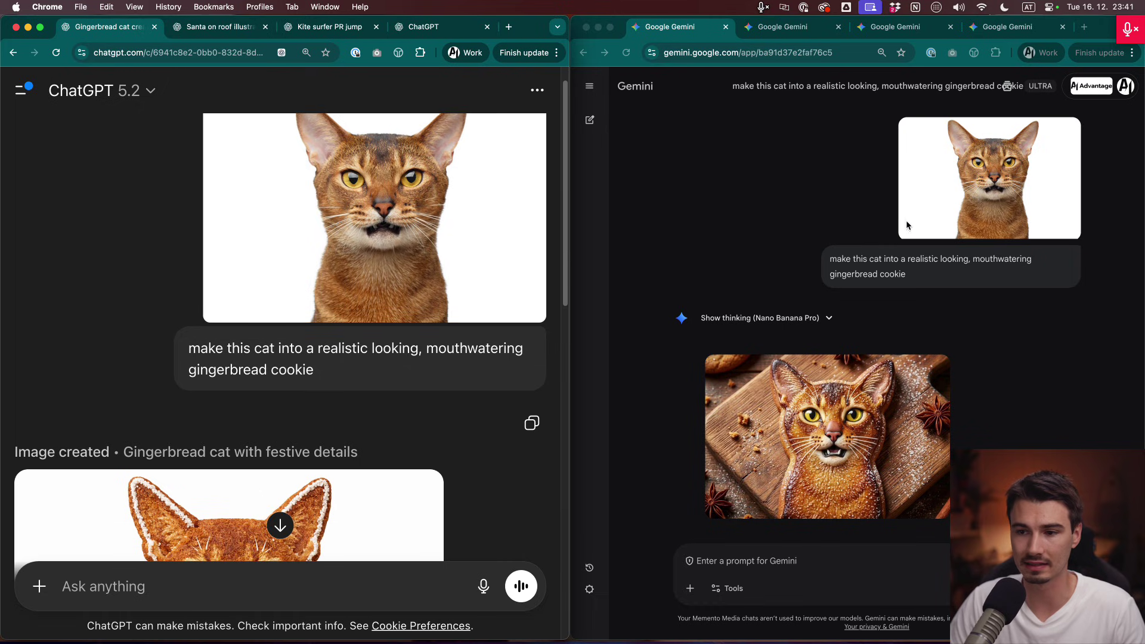
pyautogui.click(818, 263)
pyautogui.moveTo(818, 263); pyautogui.dragTo(927, 276)
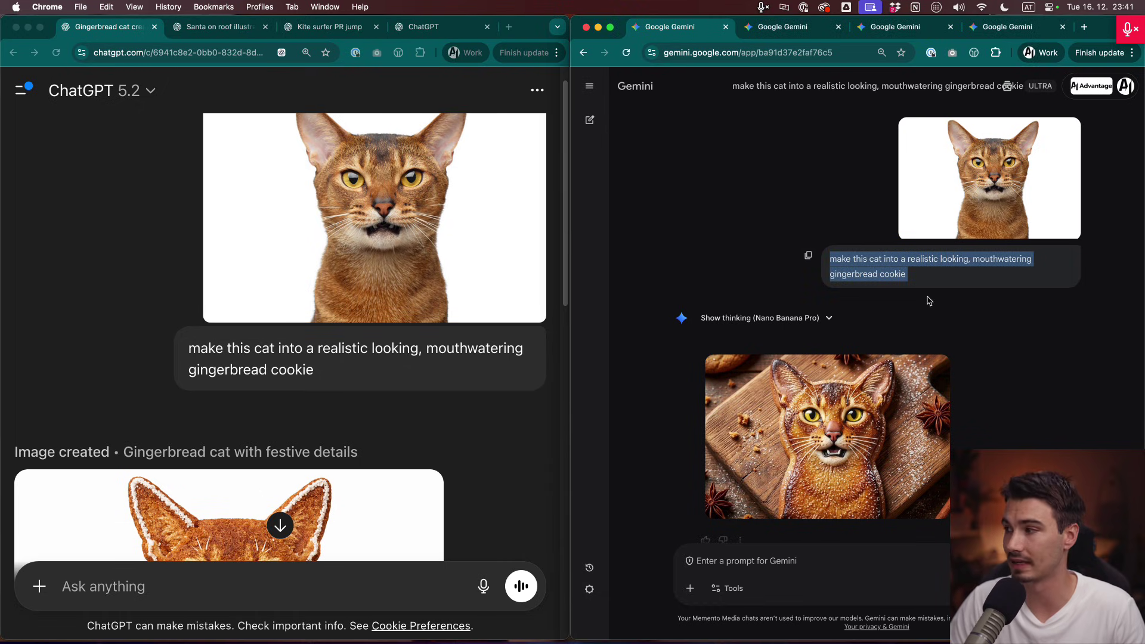
pyautogui.scroll(-4, 267, 304)
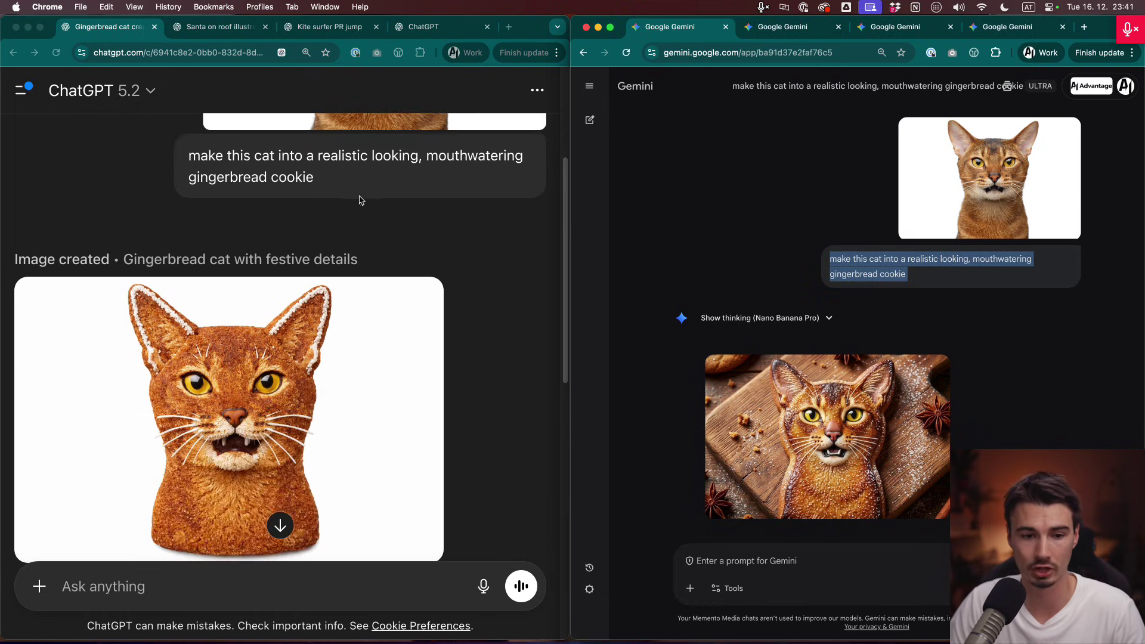
pyautogui.scroll(-2, 459, 203)
pyautogui.scroll(5, 477, 218)
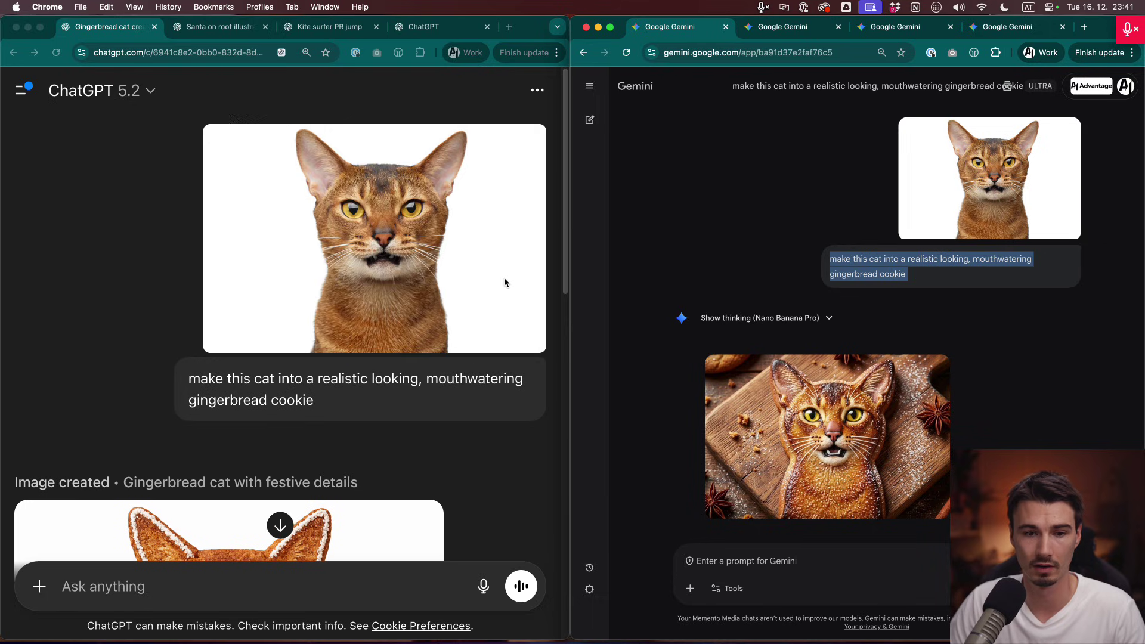
pyautogui.scroll(-2, 506, 278)
pyautogui.scroll(-3, 506, 271)
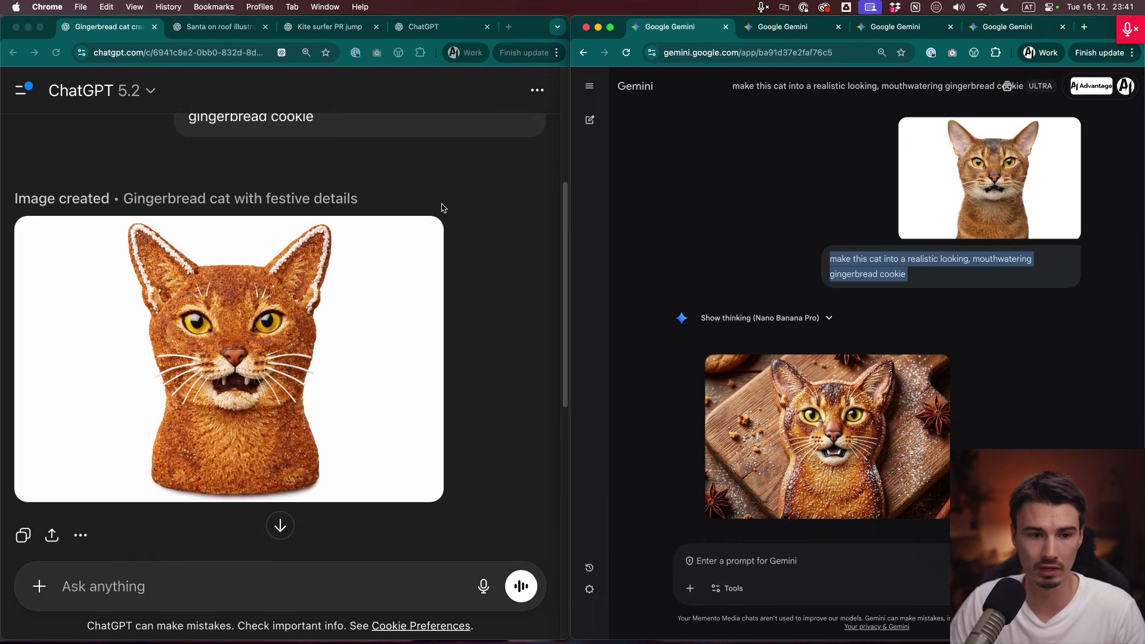
pyautogui.scroll(-3, 799, 234)
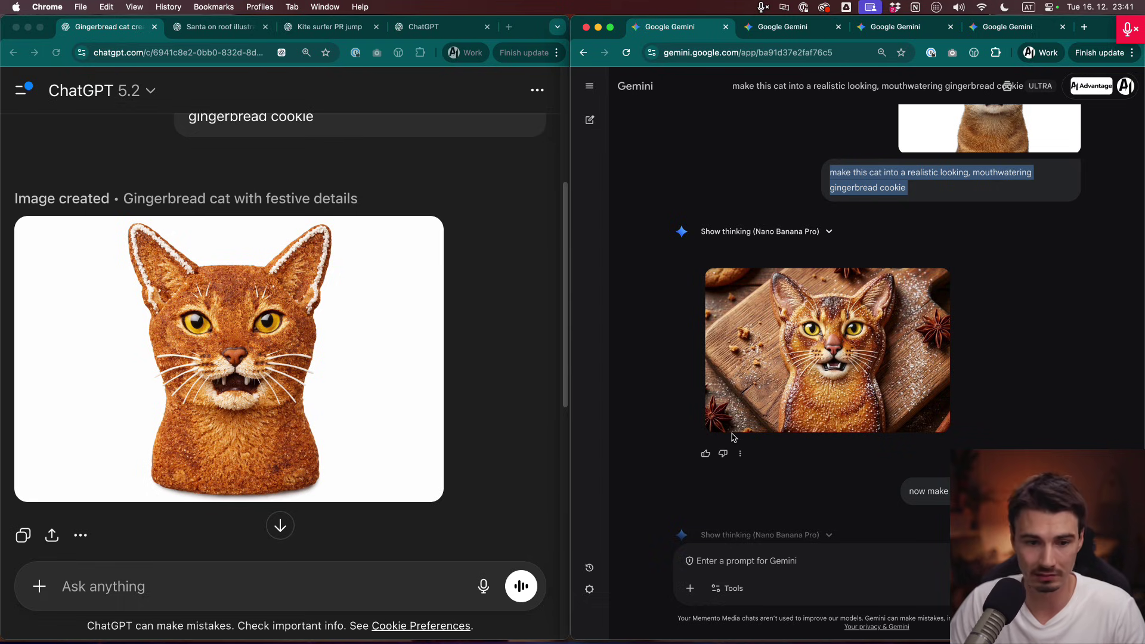
pyautogui.scroll(-1, 805, 464)
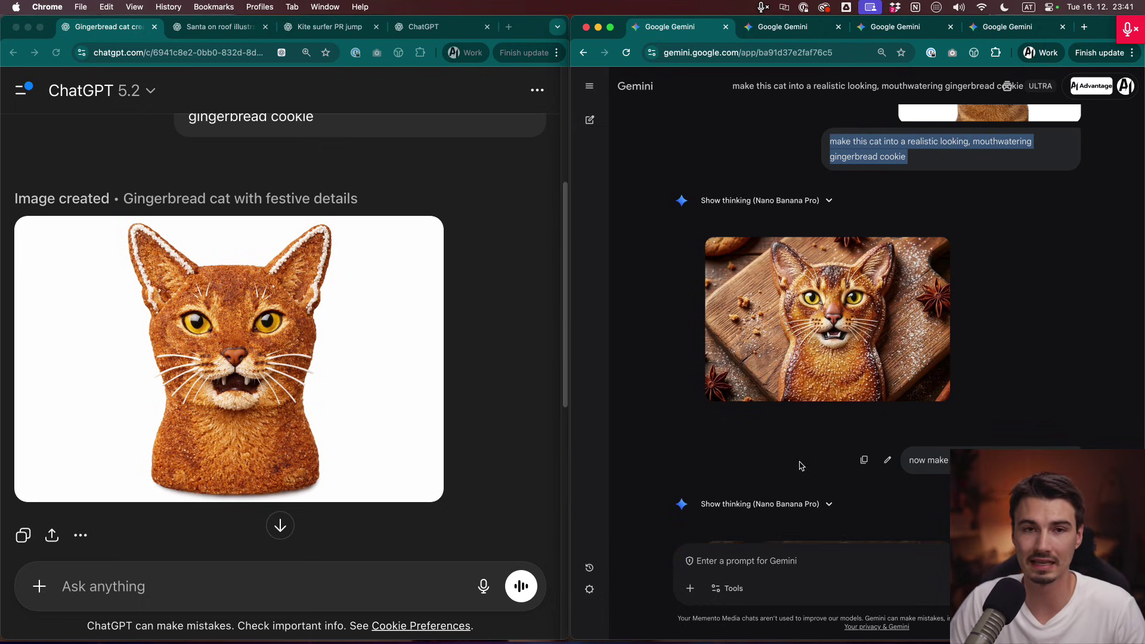
pyautogui.scroll(-1, 811, 463)
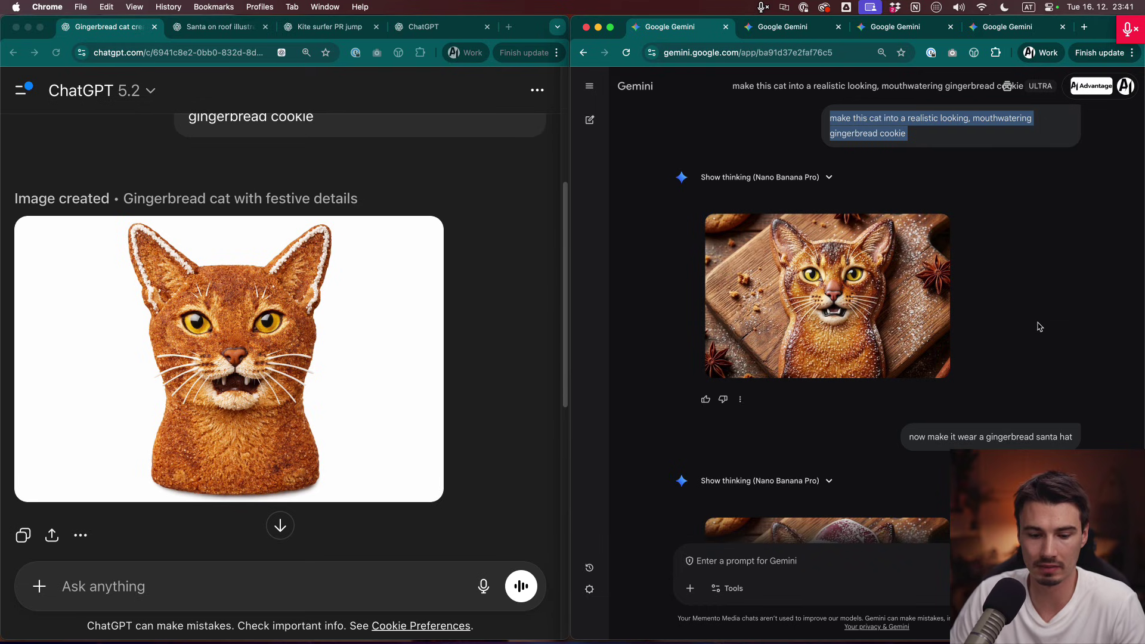
pyautogui.scroll(-2, 1039, 327)
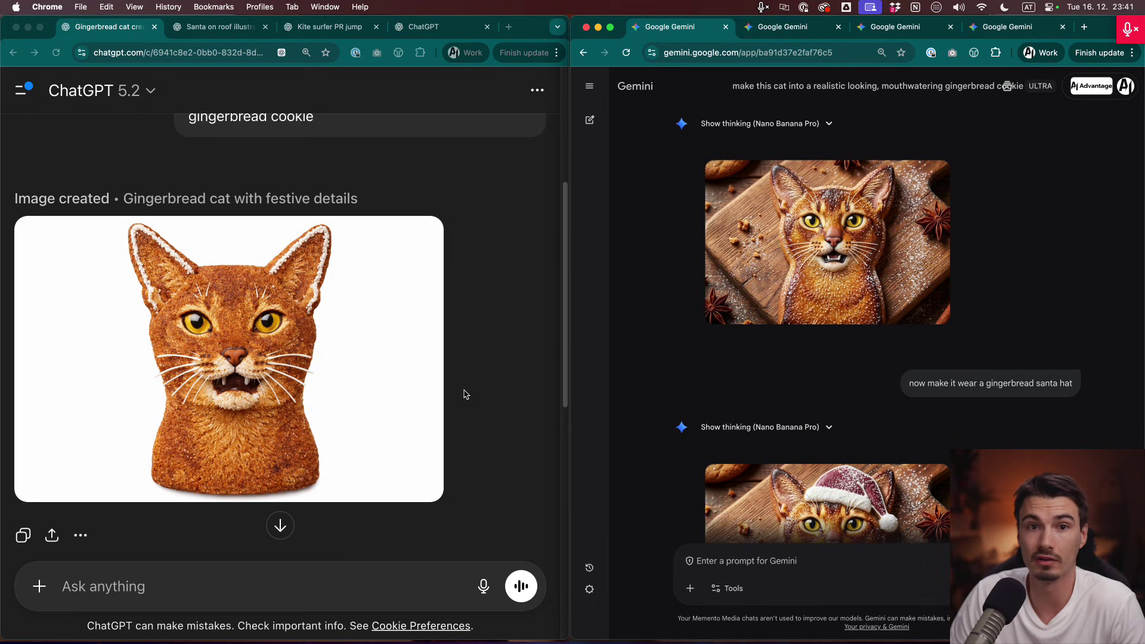
pyautogui.scroll(-5, 466, 394)
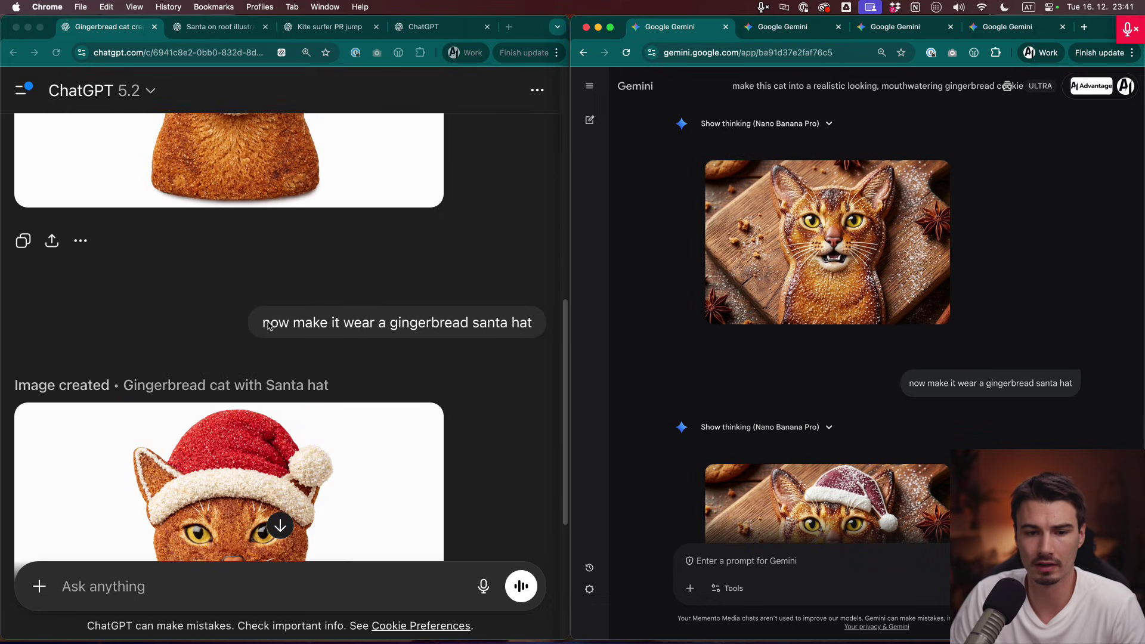
# Highlight the Santa-hat follow-up prompt and scroll back up through the chat.
pyautogui.moveTo(264, 323); pyautogui.dragTo(495, 325)
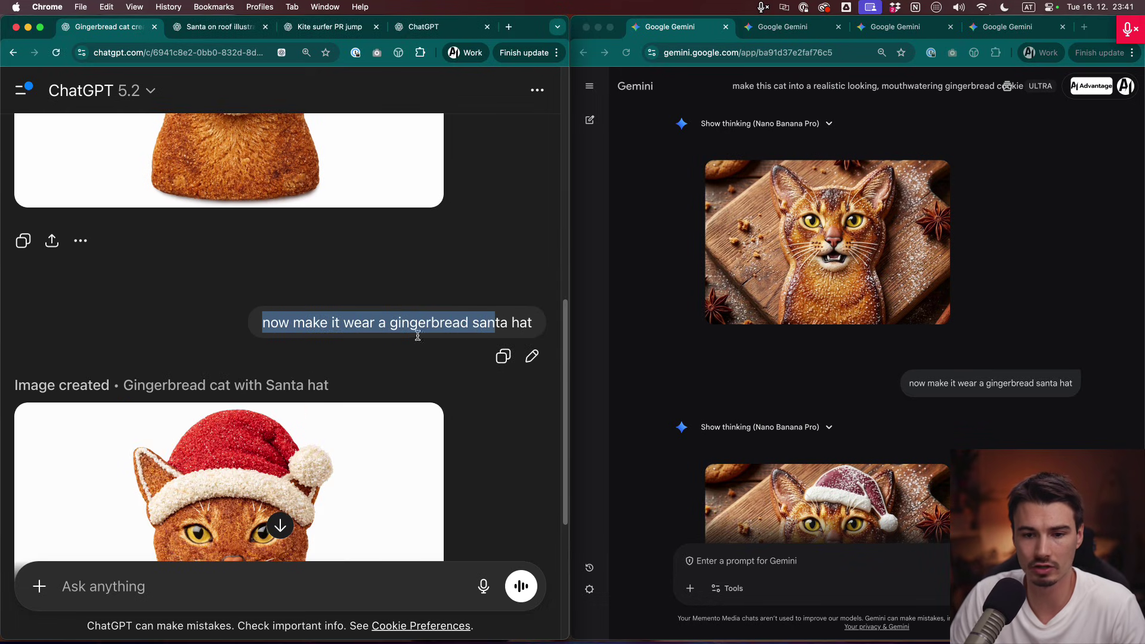
pyautogui.scroll(-4, 417, 335)
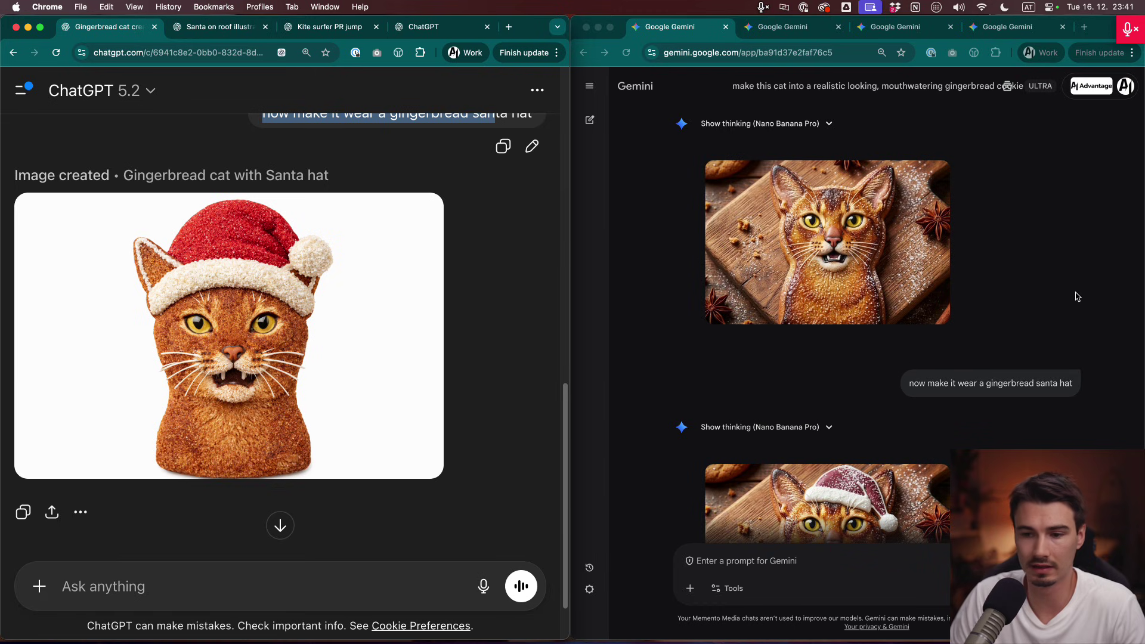
pyautogui.scroll(-4, 1068, 297)
pyautogui.scroll(2, 1043, 268)
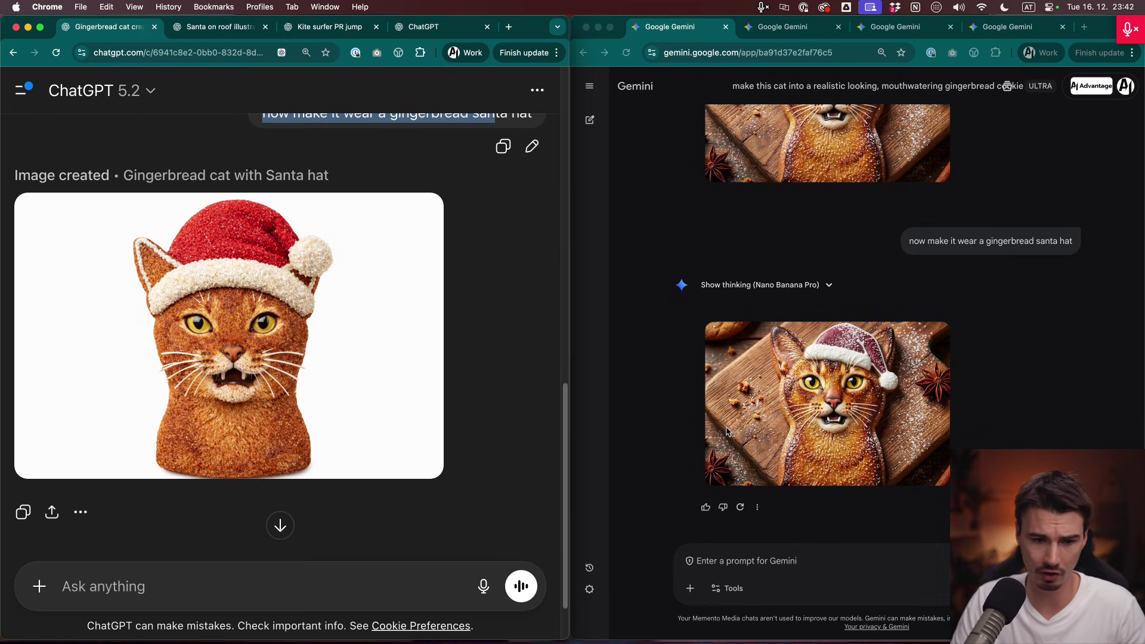
pyautogui.scroll(3, 463, 396)
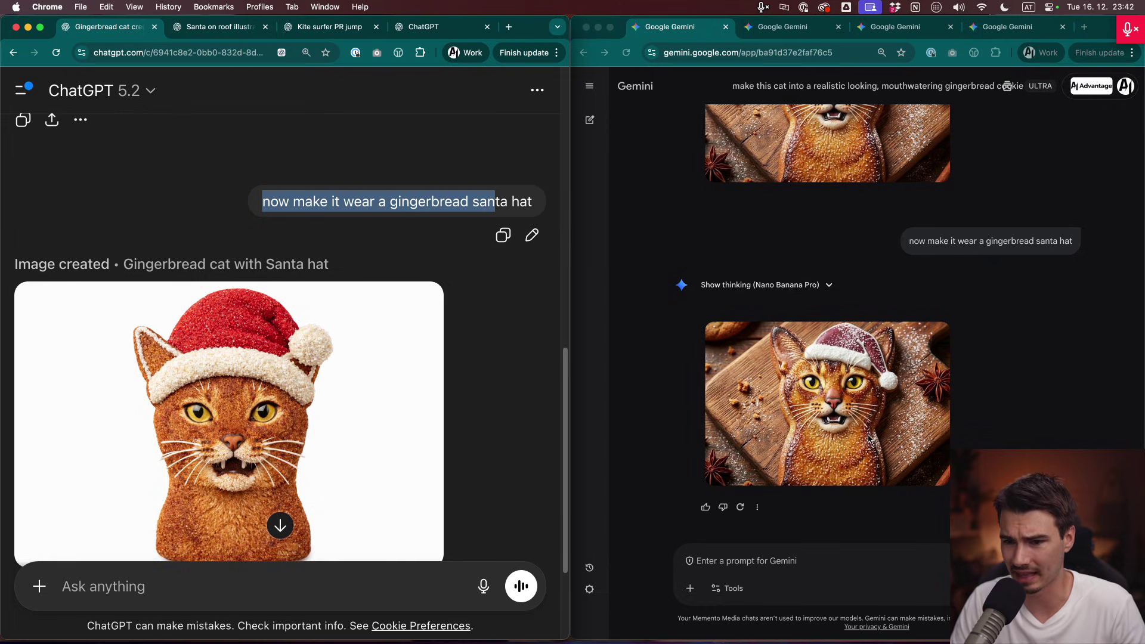
pyautogui.scroll(5, 777, 428)
# Open the 'Santa on roof' chat beside Gemini's Santa chat and bring ChatGPT's chimney image into view.
pyautogui.click(212, 30)
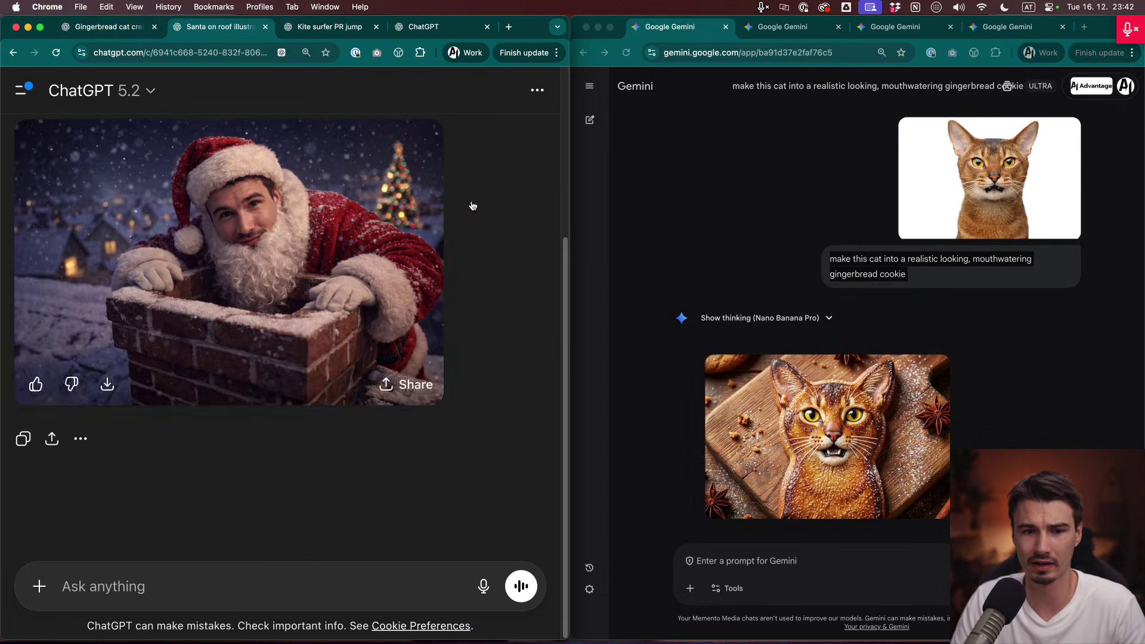
pyautogui.click(762, 28)
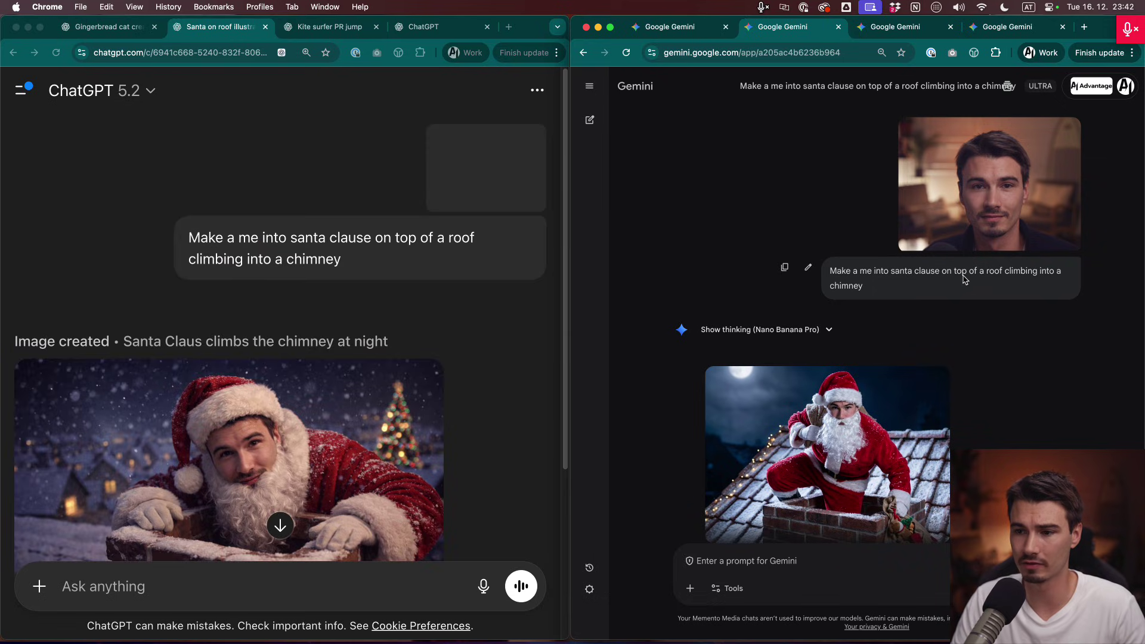
pyautogui.click(471, 179)
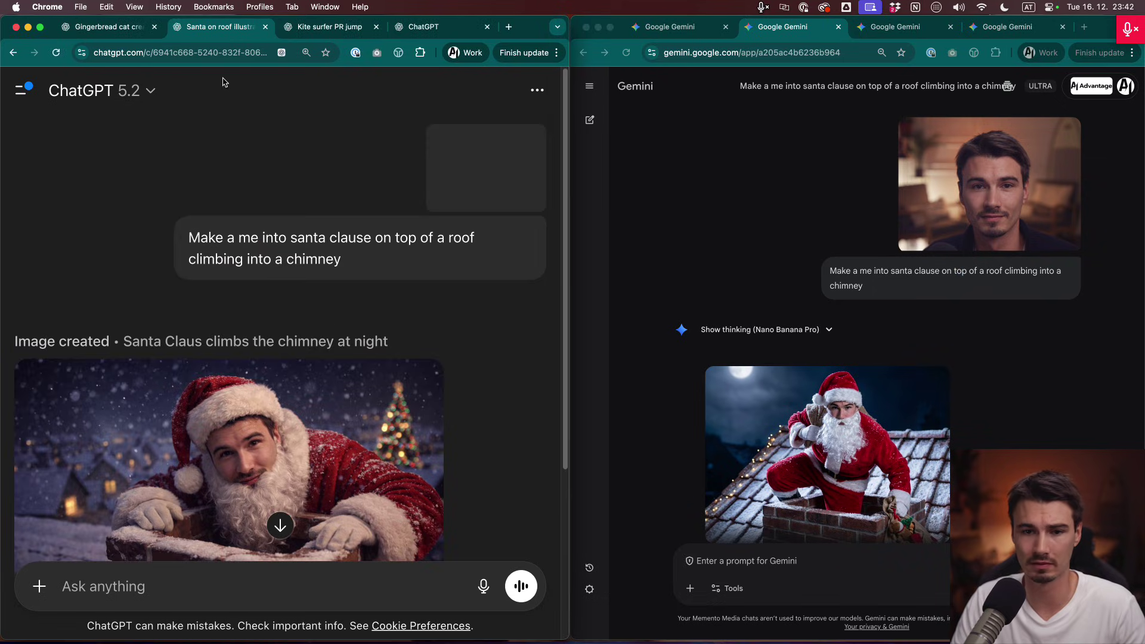
pyautogui.click(56, 52)
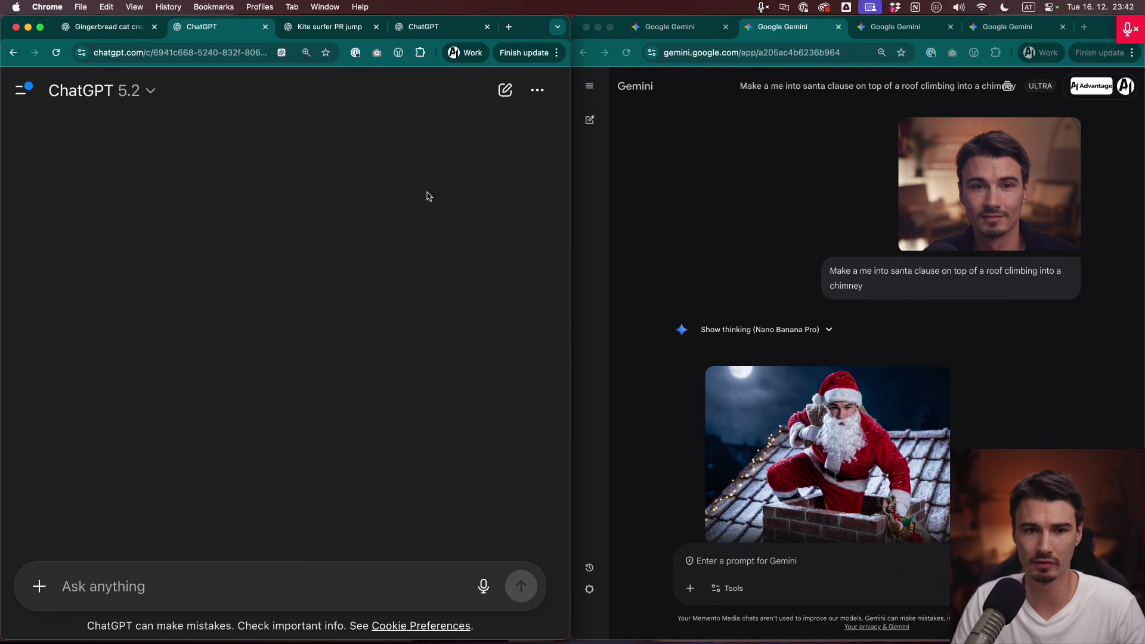
pyautogui.scroll(-6, 465, 274)
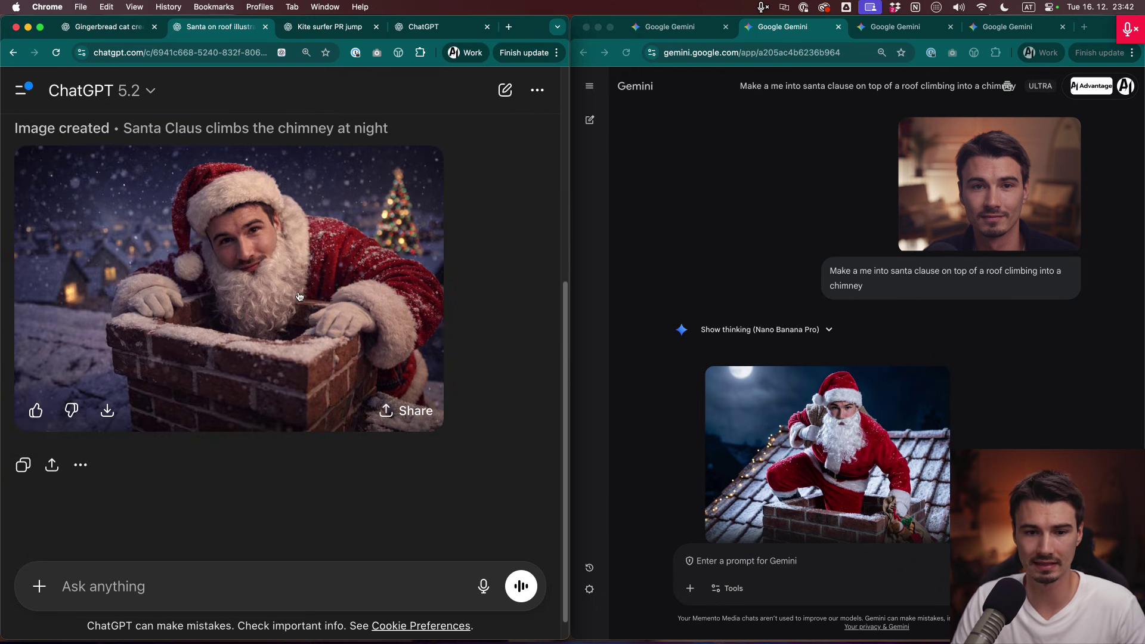
# Enlarge Gemini's rooftop Santa image, then close it and return to ChatGPT.
pyautogui.click(831, 428)
pyautogui.click(831, 428)
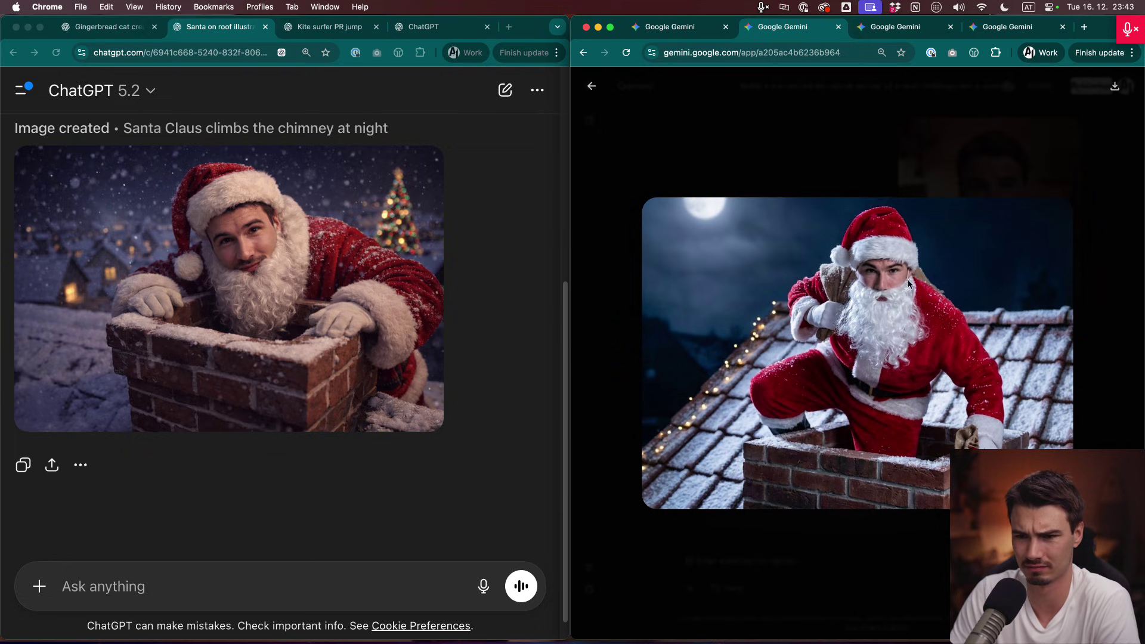
pyautogui.click(805, 191)
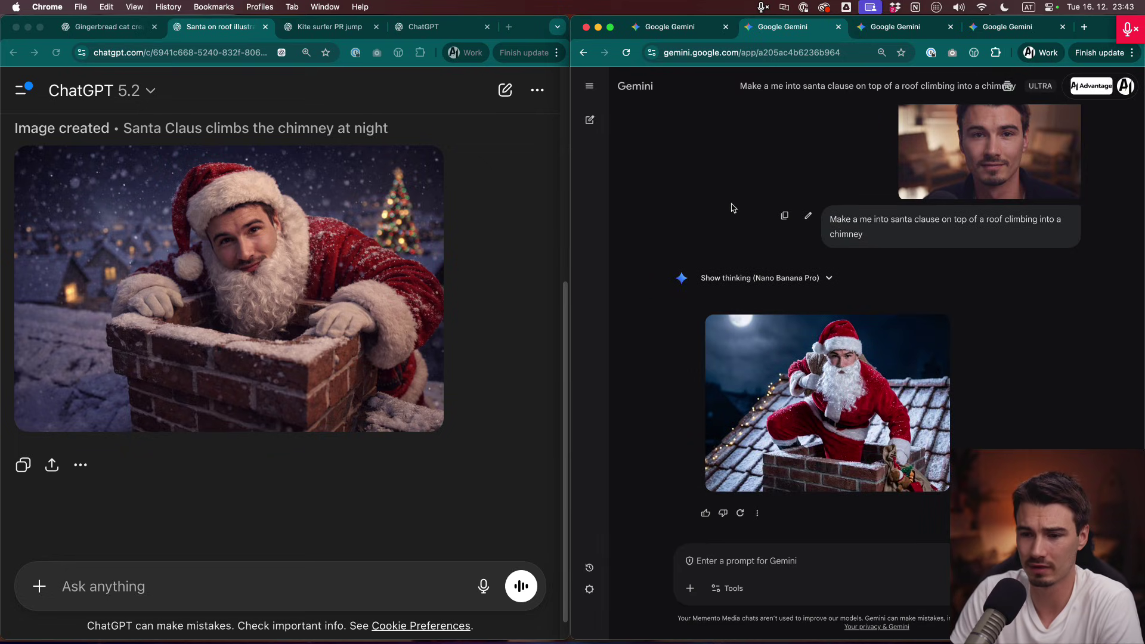
pyautogui.click(546, 189)
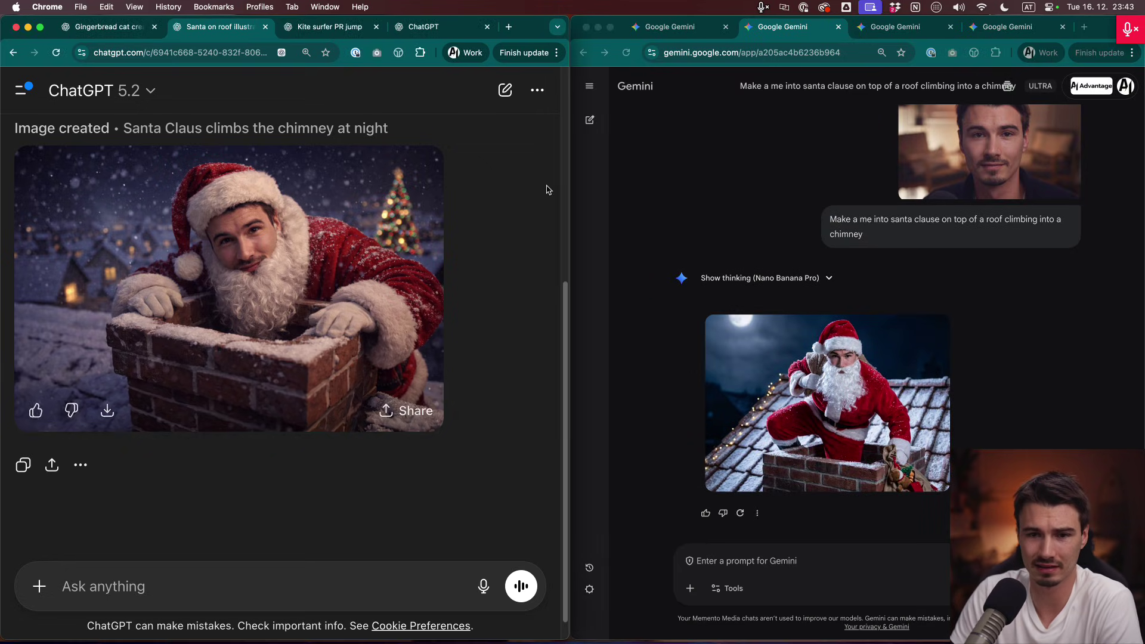
# Open the 'Kite surfer PR jump' chat beside Gemini's kite-surfer chat and scroll through both.
pyautogui.click(314, 29)
pyautogui.click(895, 26)
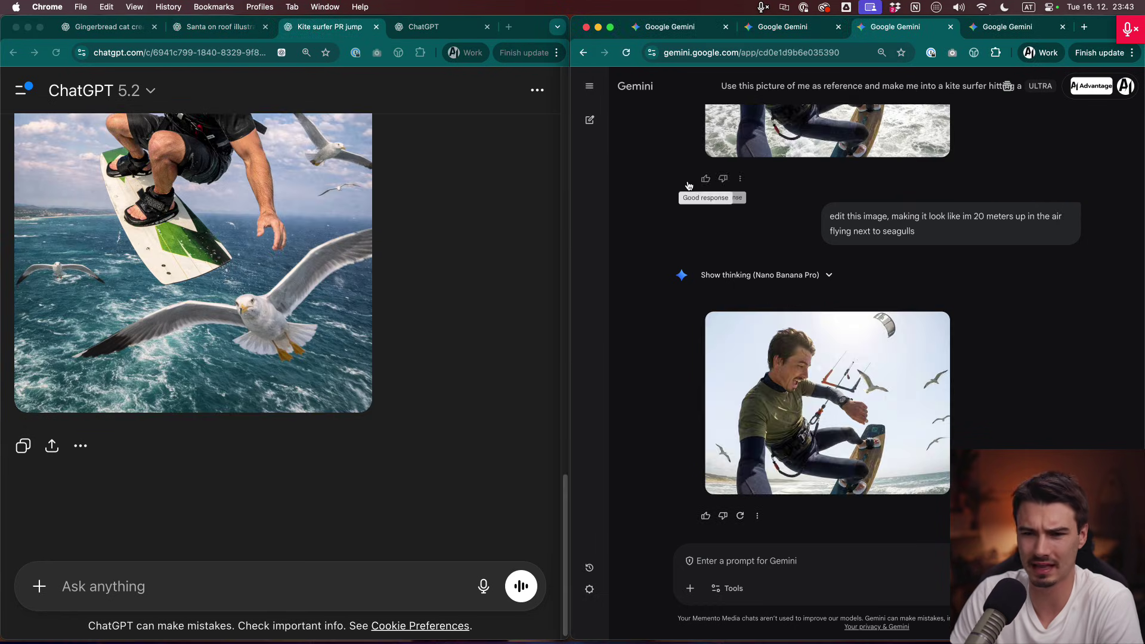
pyautogui.scroll(10, 285, 320)
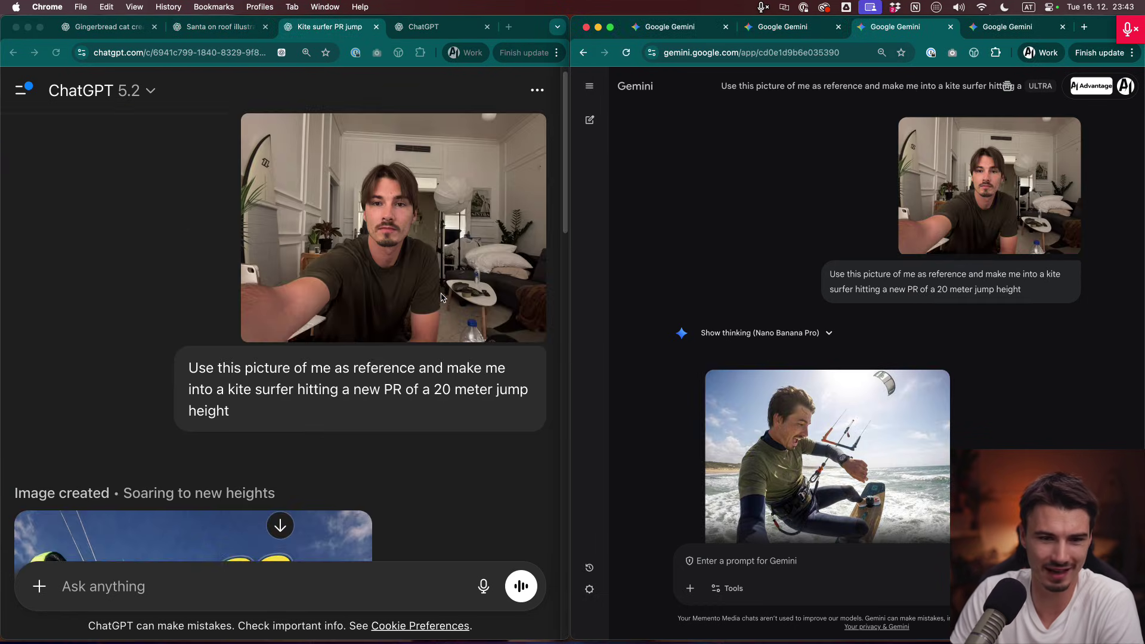
pyautogui.scroll(-3, 181, 316)
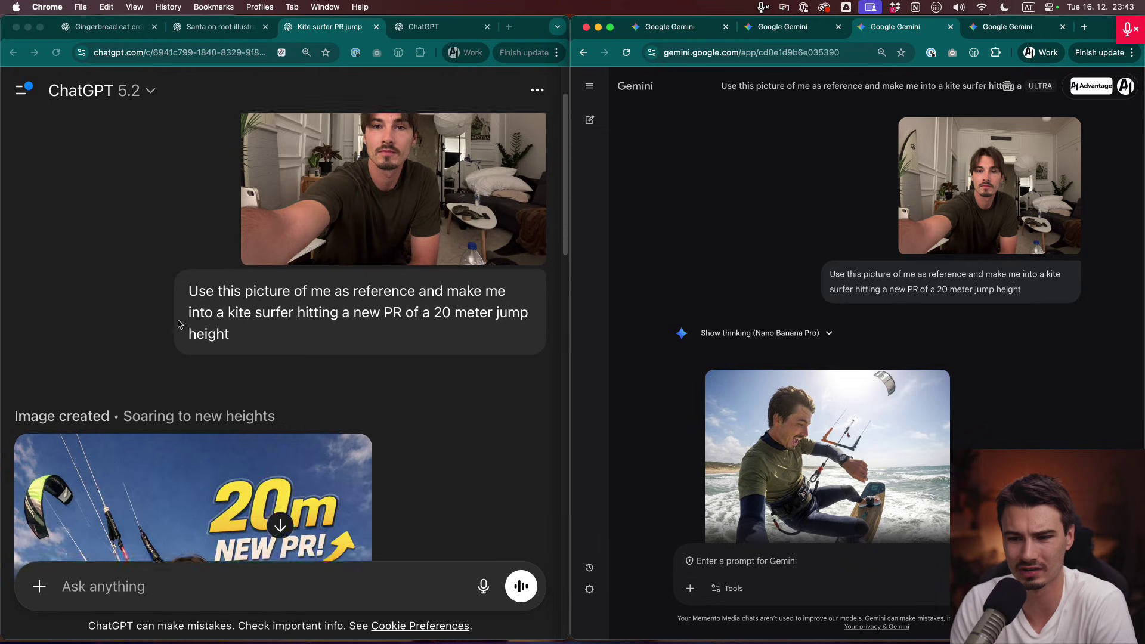
pyautogui.scroll(3, 286, 262)
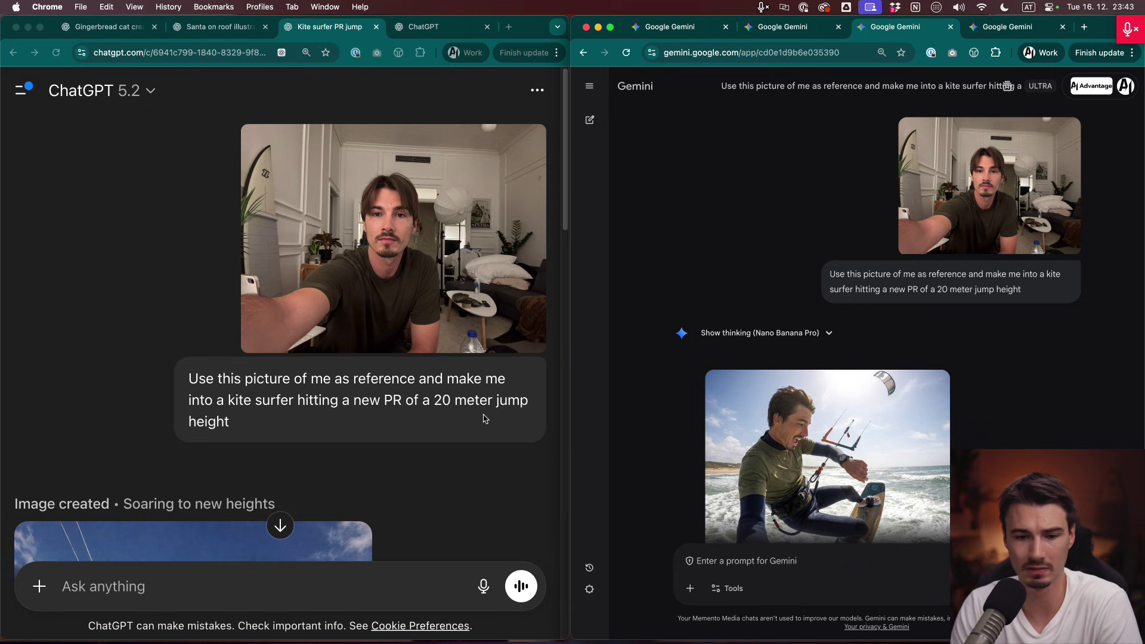
pyautogui.scroll(-4, 487, 418)
pyautogui.scroll(-2, 986, 326)
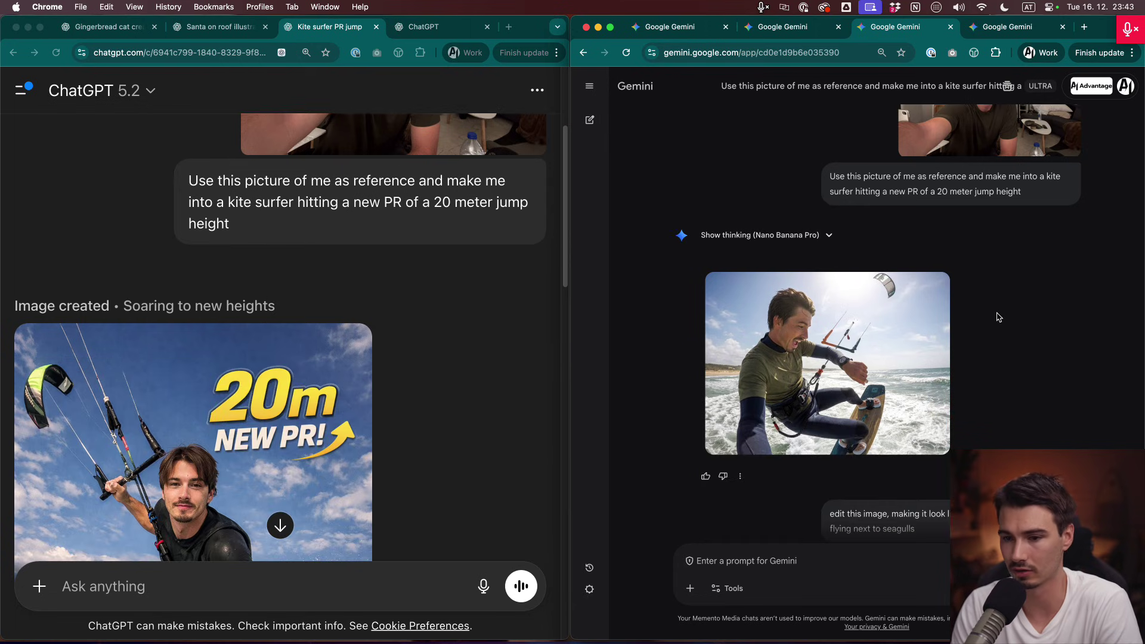
pyautogui.scroll(-1, 500, 400)
pyautogui.scroll(-3, 500, 400)
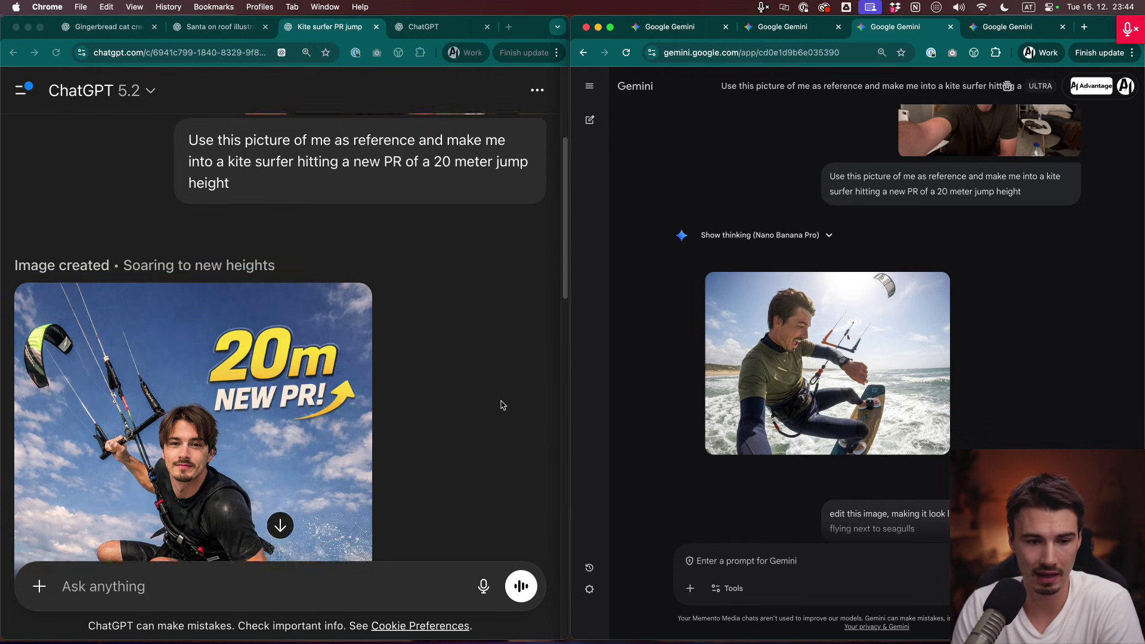
pyautogui.scroll(-2, 503, 407)
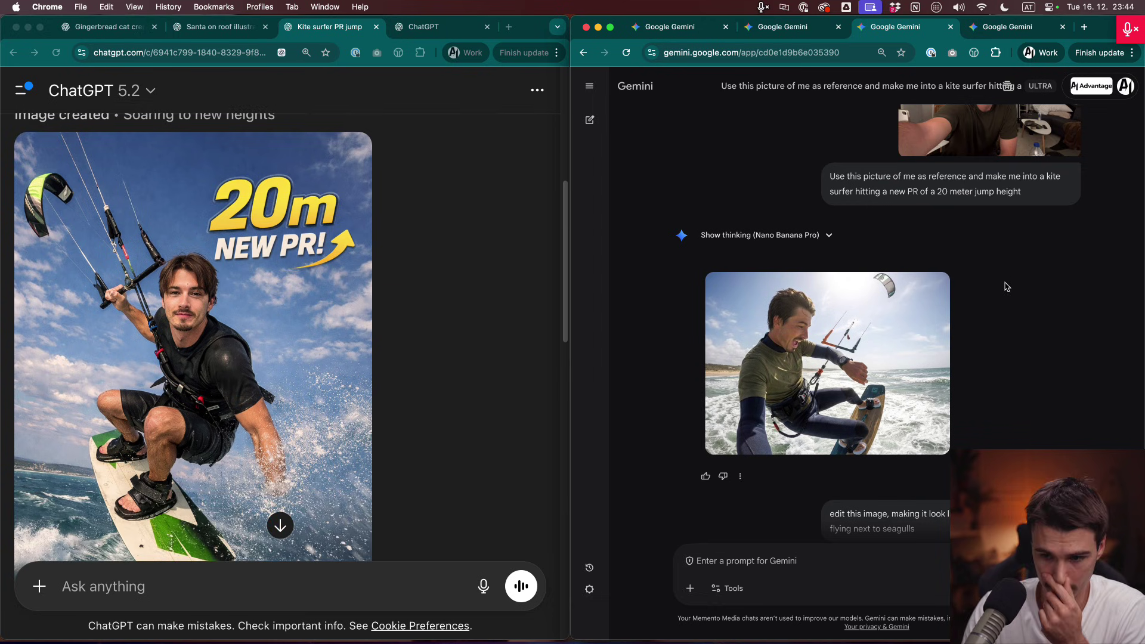
# Enlarge Gemini's kitesurfing image, then scroll down to ChatGPT's 20m NEW PR! image.
pyautogui.click(877, 368)
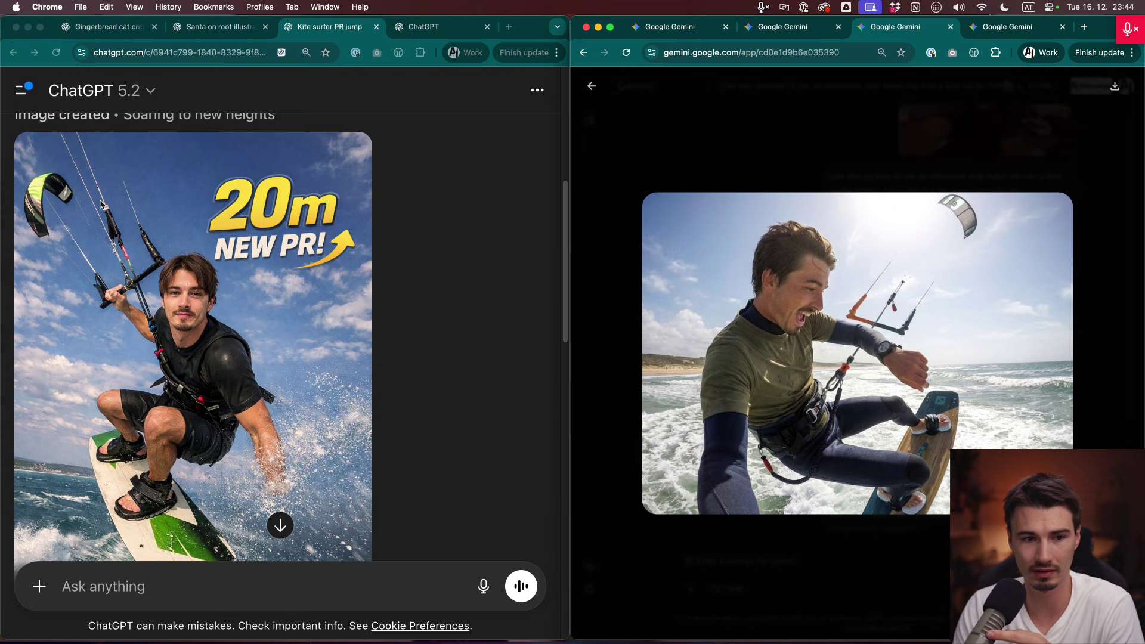
pyautogui.press('super+grave')
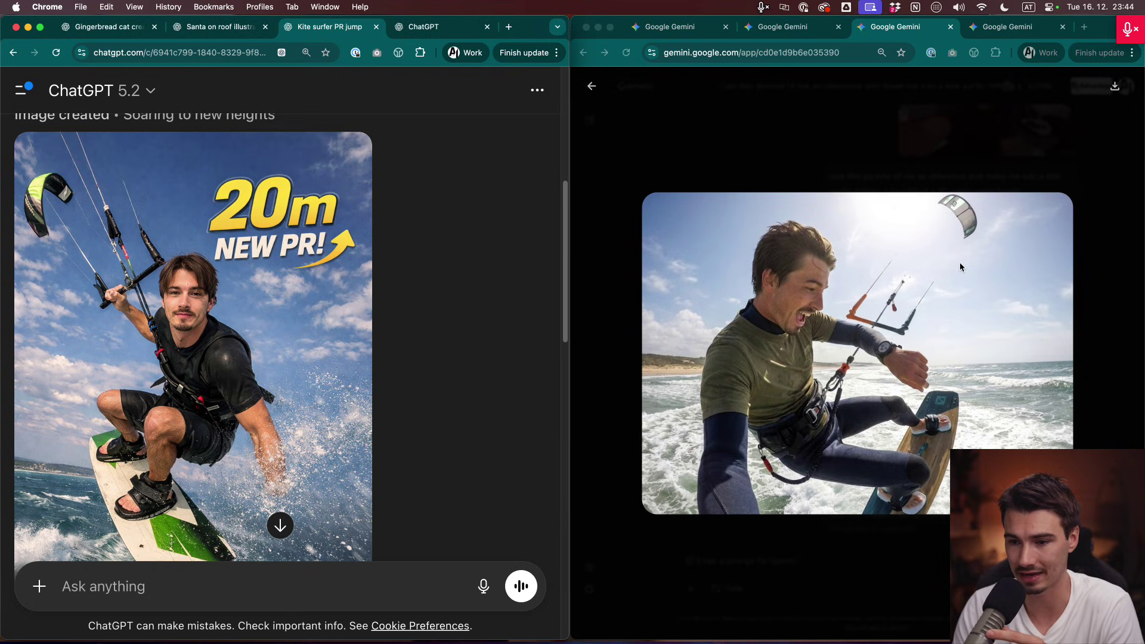
pyautogui.scroll(-3, 224, 301)
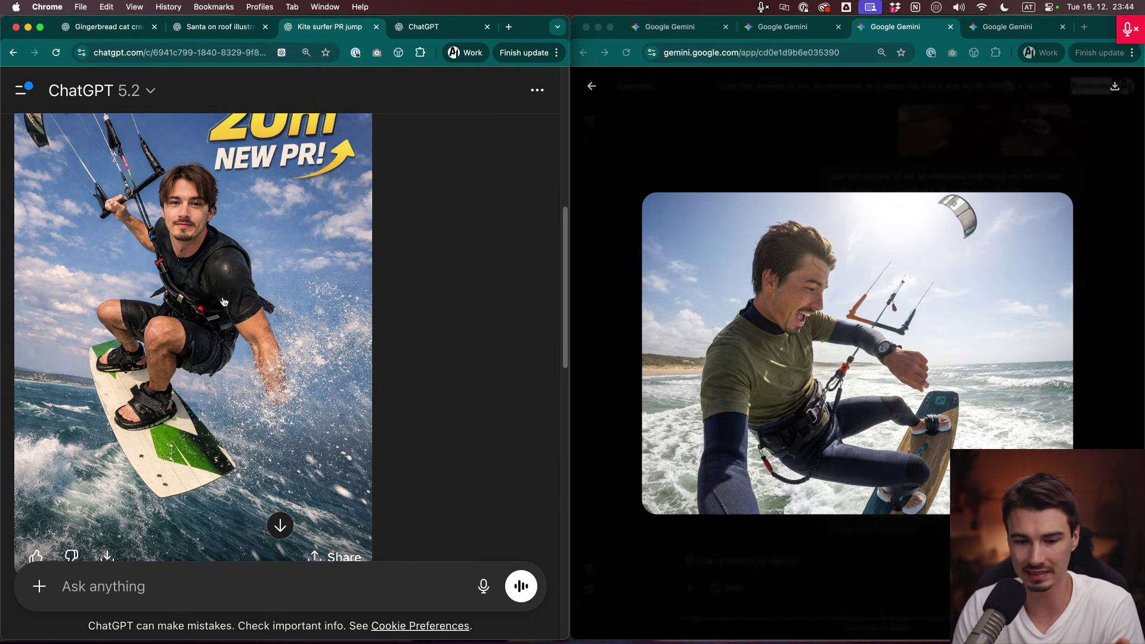
pyautogui.scroll(-1, 224, 302)
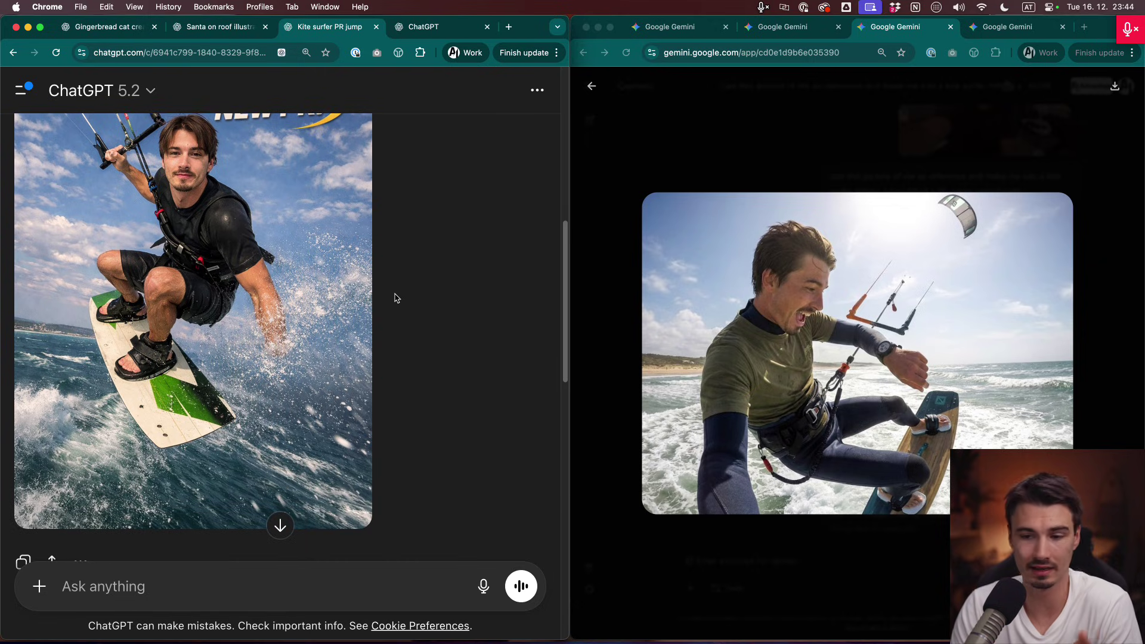
pyautogui.scroll(-7, 462, 327)
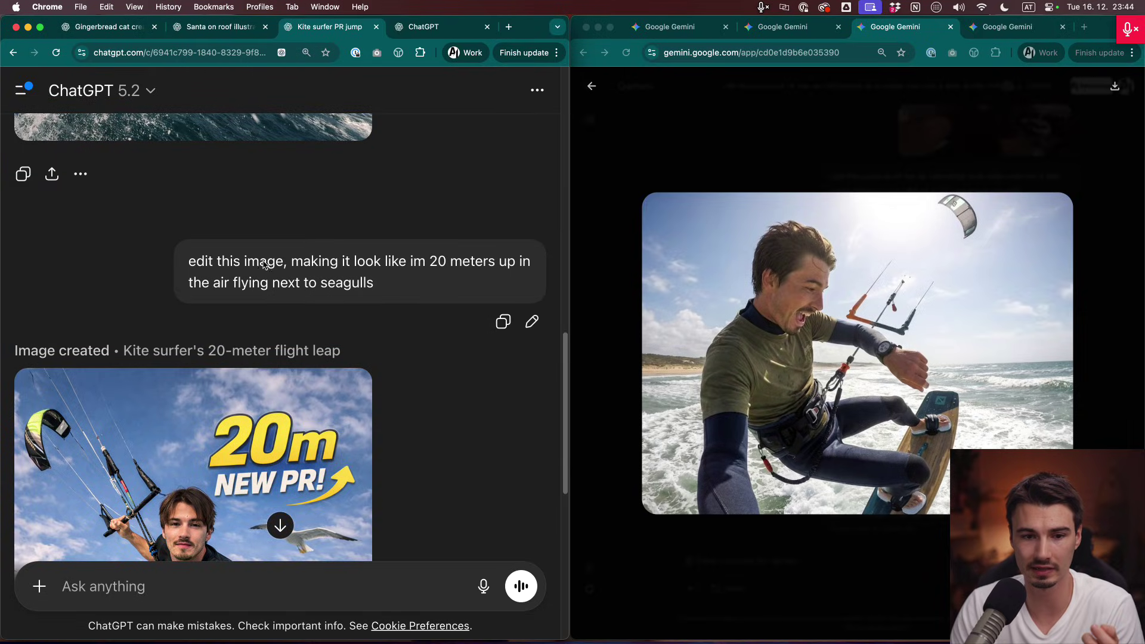
# Highlight the seagull edit prompt, then close the enlarged Gemini kite-surfer image.
pyautogui.moveTo(244, 262); pyautogui.dragTo(461, 273)
pyautogui.click(430, 285)
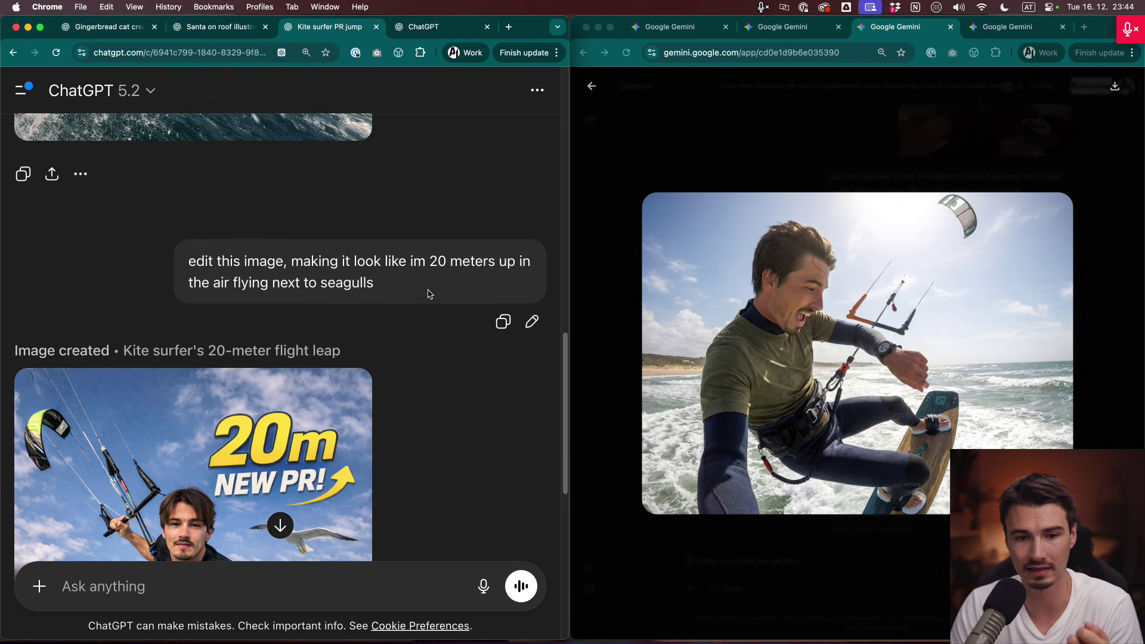
pyautogui.scroll(-6, 429, 292)
pyautogui.click(811, 152)
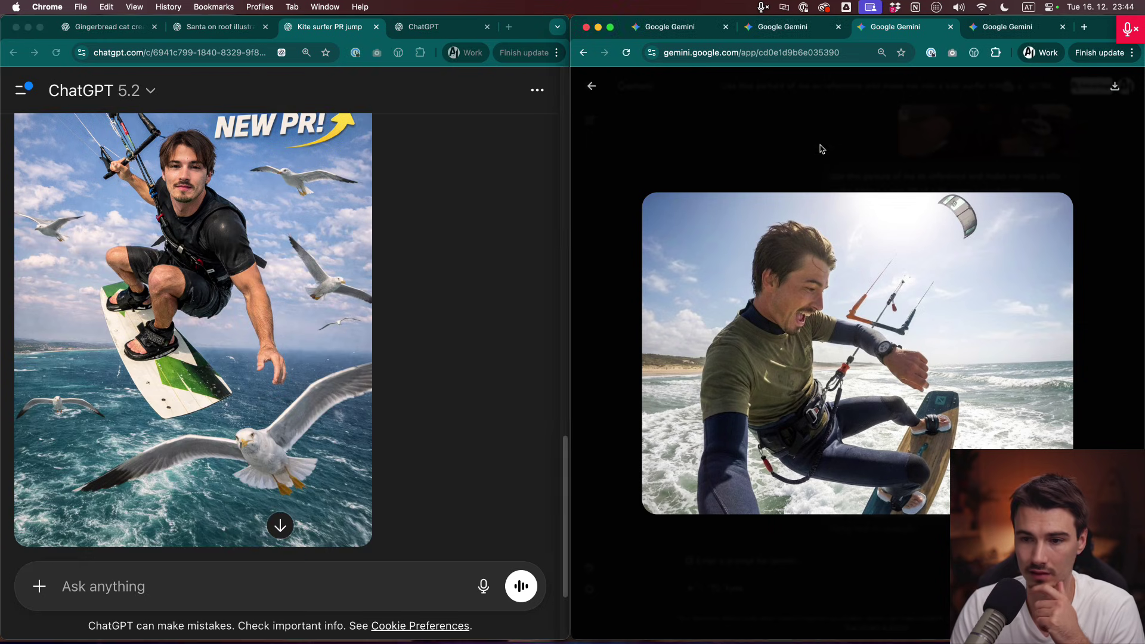
# Scroll through the kite surfer chat to compare the '20m NEW PR!' seagull edits.
pyautogui.scroll(-5, 1013, 202)
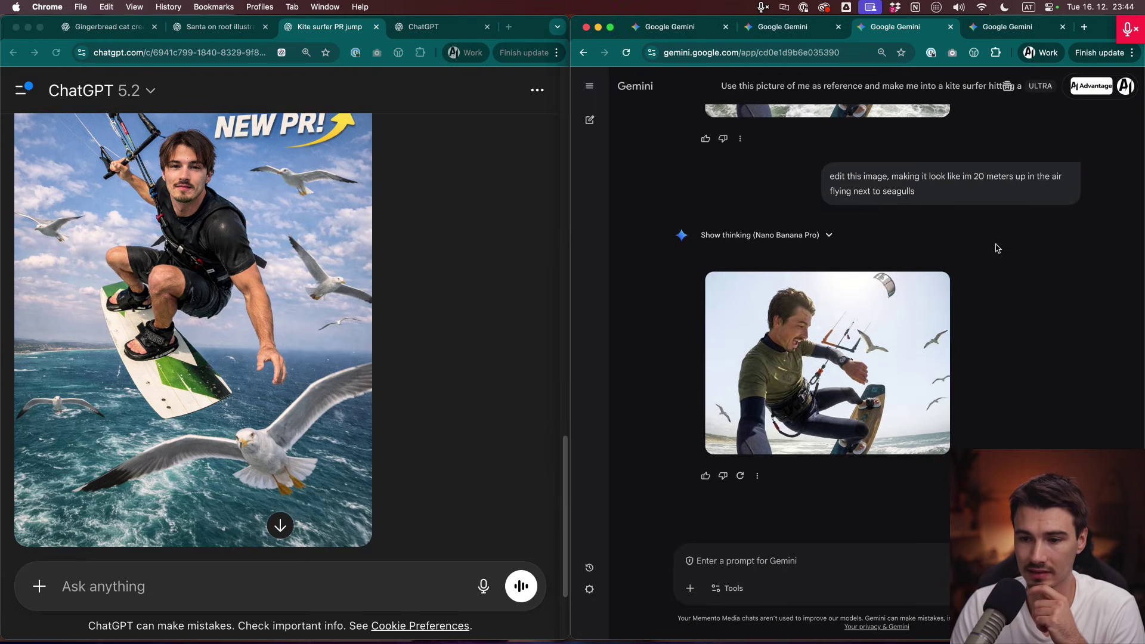
pyautogui.scroll(1, 453, 283)
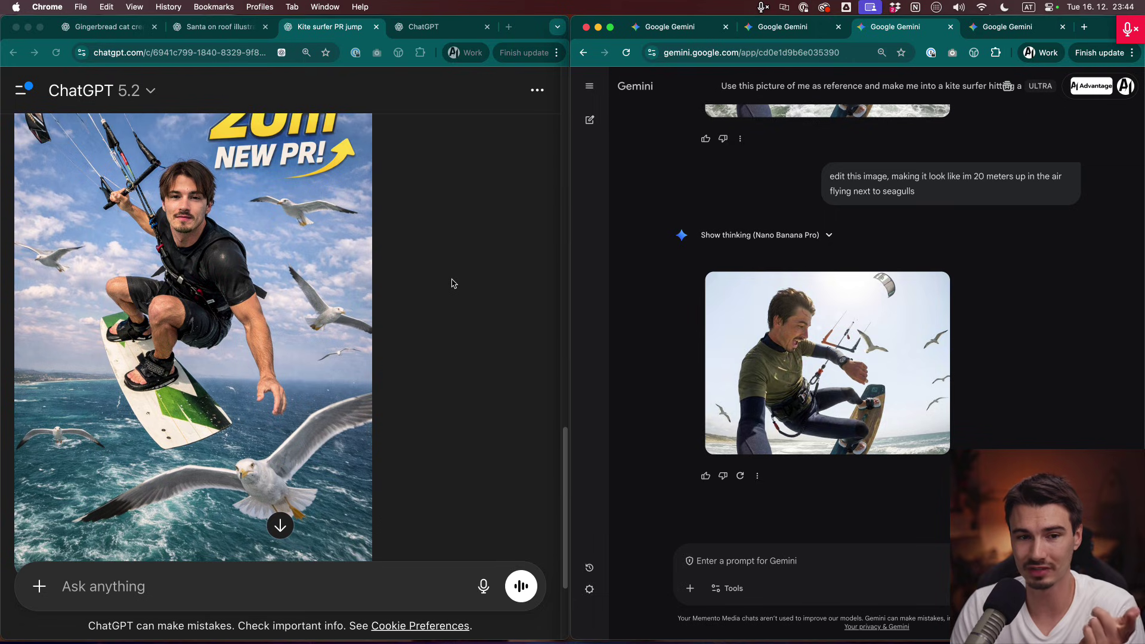
pyautogui.scroll(1, 453, 283)
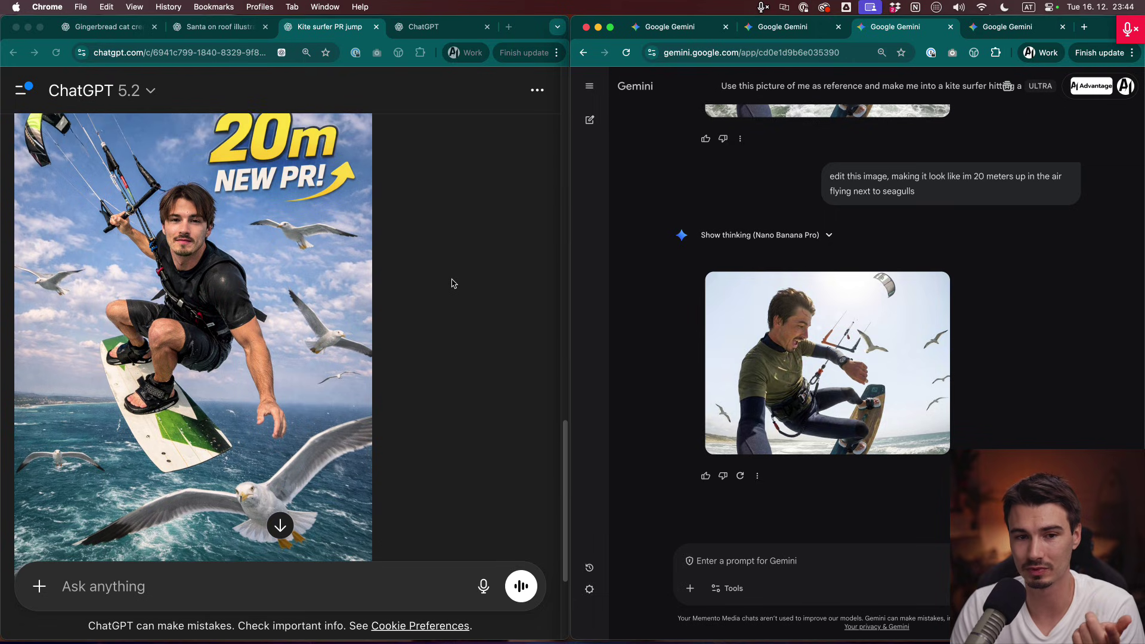
pyautogui.scroll(20, 453, 283)
pyautogui.scroll(-15, 454, 298)
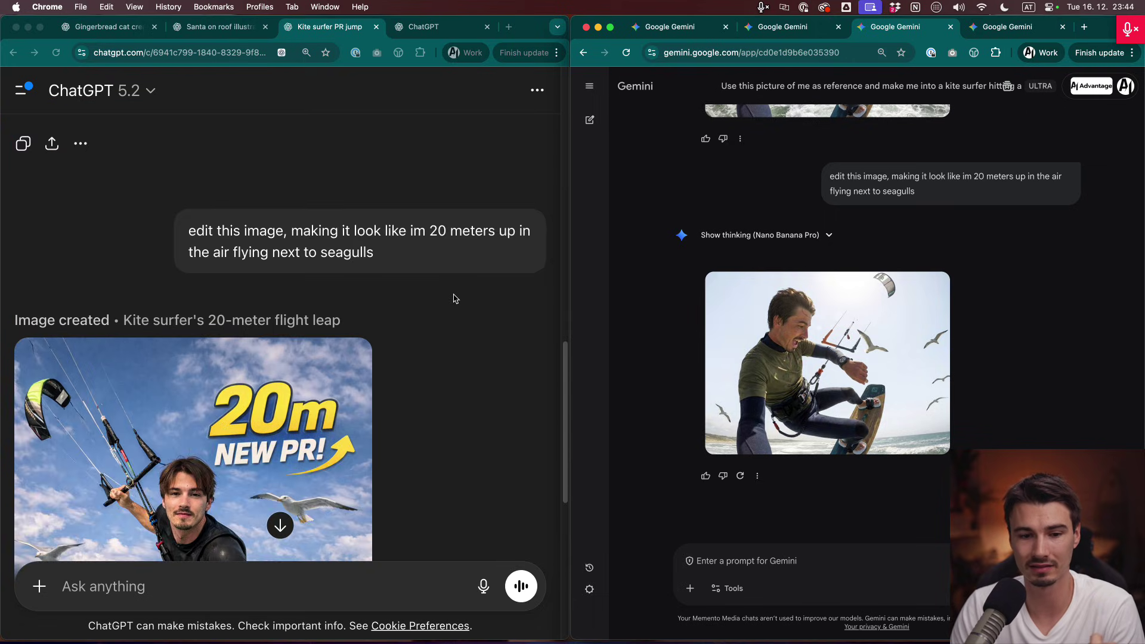
pyautogui.scroll(20, 452, 318)
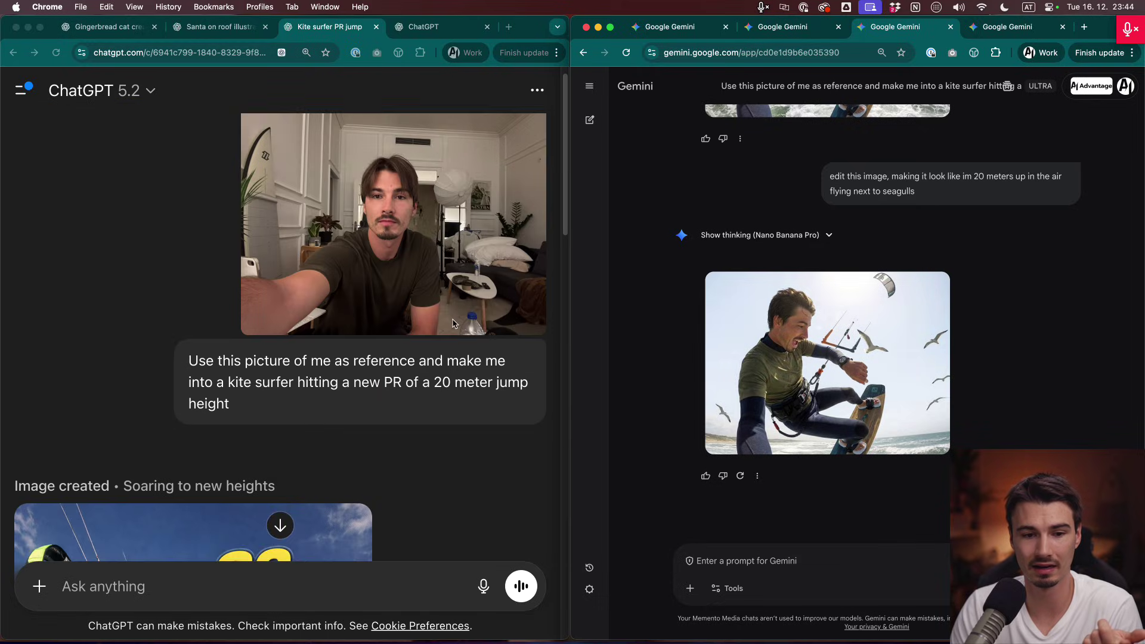
pyautogui.scroll(-10, 427, 311)
pyautogui.scroll(-15, 434, 314)
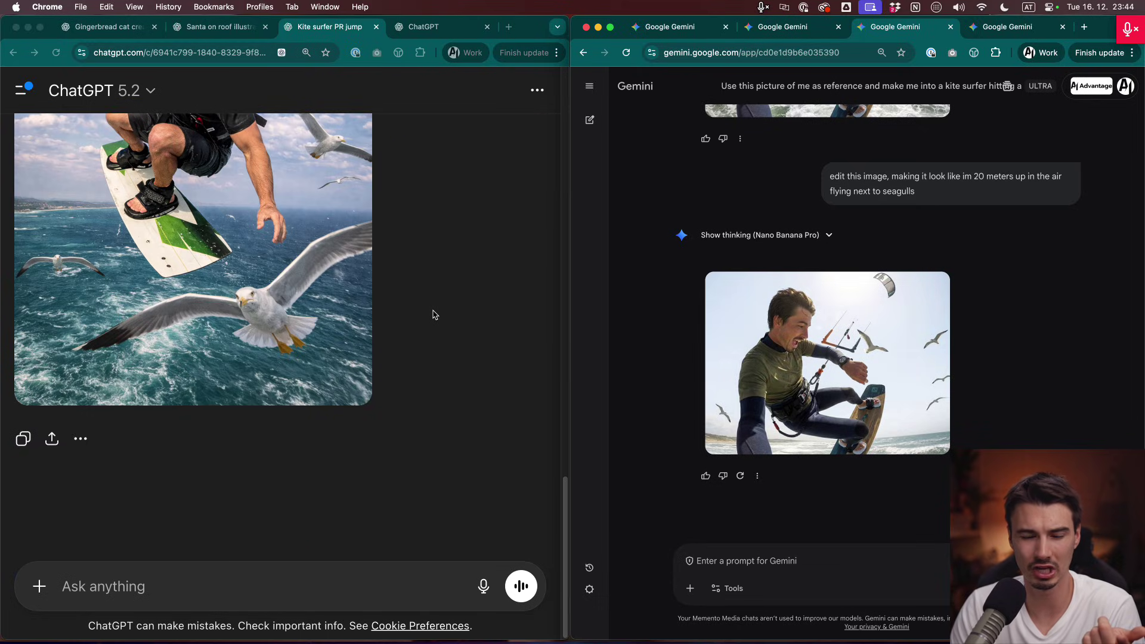
pyautogui.scroll(10, 434, 314)
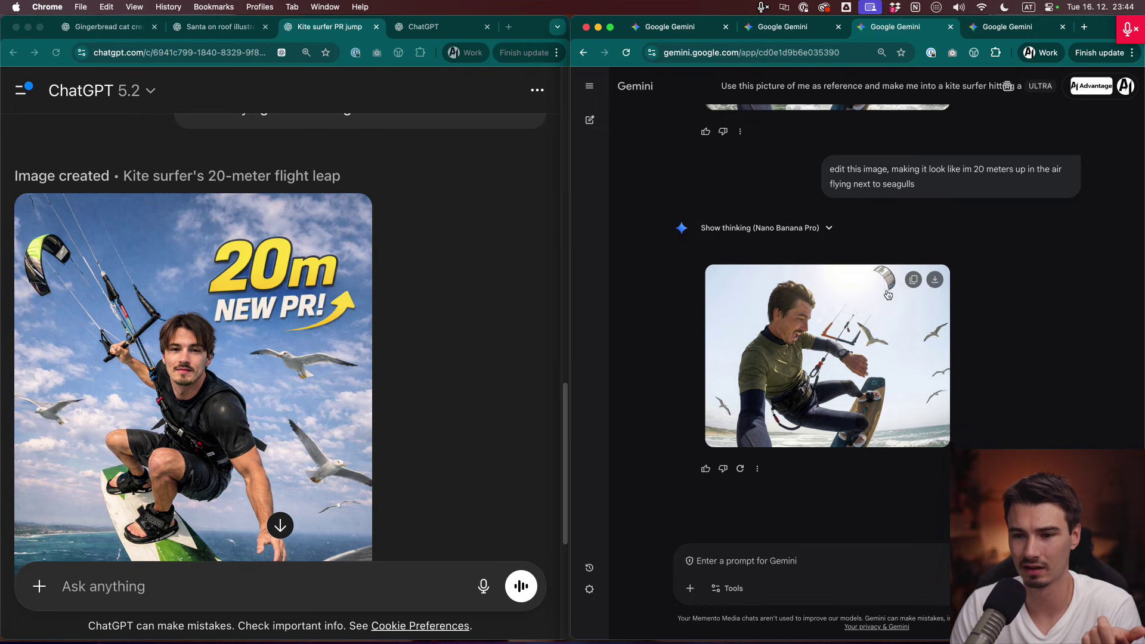
pyautogui.scroll(3, 988, 323)
pyautogui.scroll(-4, 987, 324)
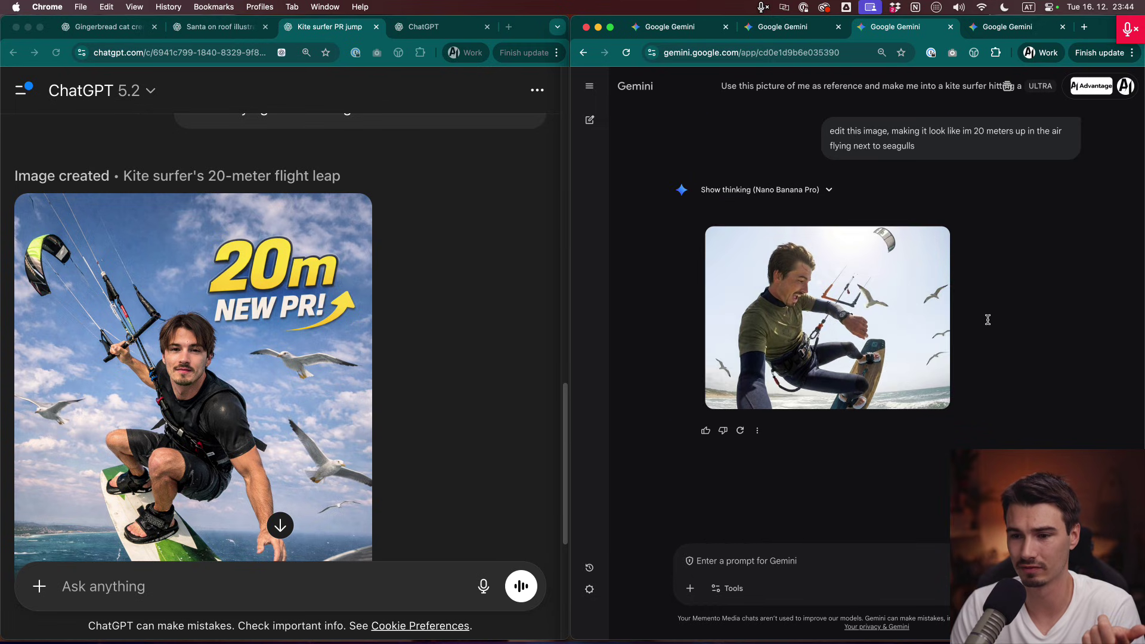
pyautogui.scroll(6, 990, 323)
pyautogui.scroll(-6, 991, 323)
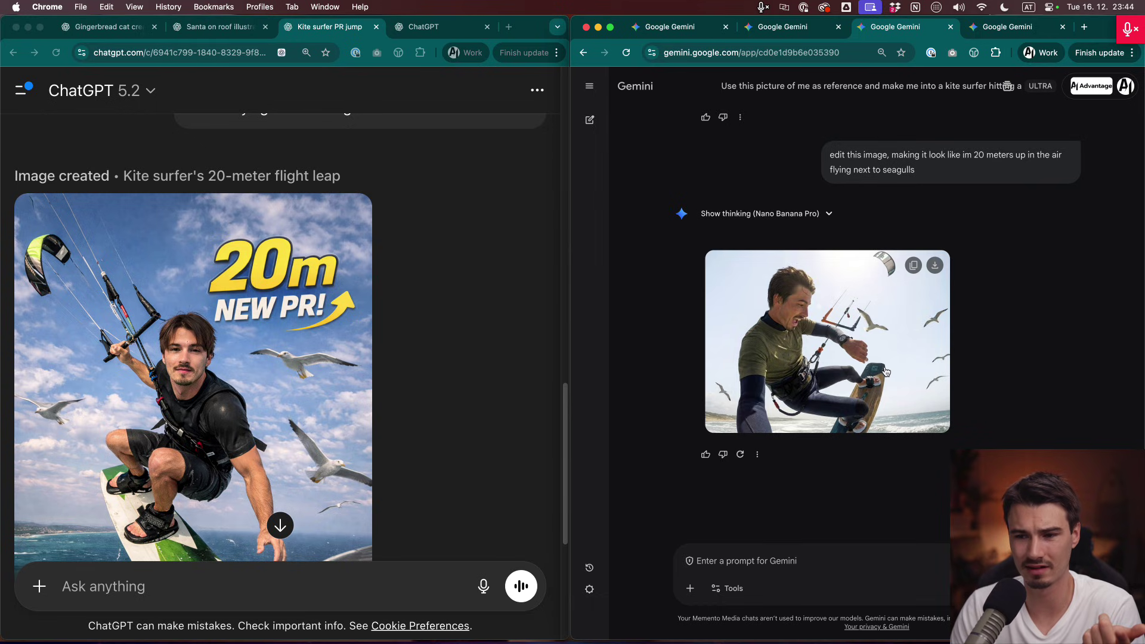
pyautogui.scroll(3, 886, 369)
pyautogui.scroll(-4, 835, 367)
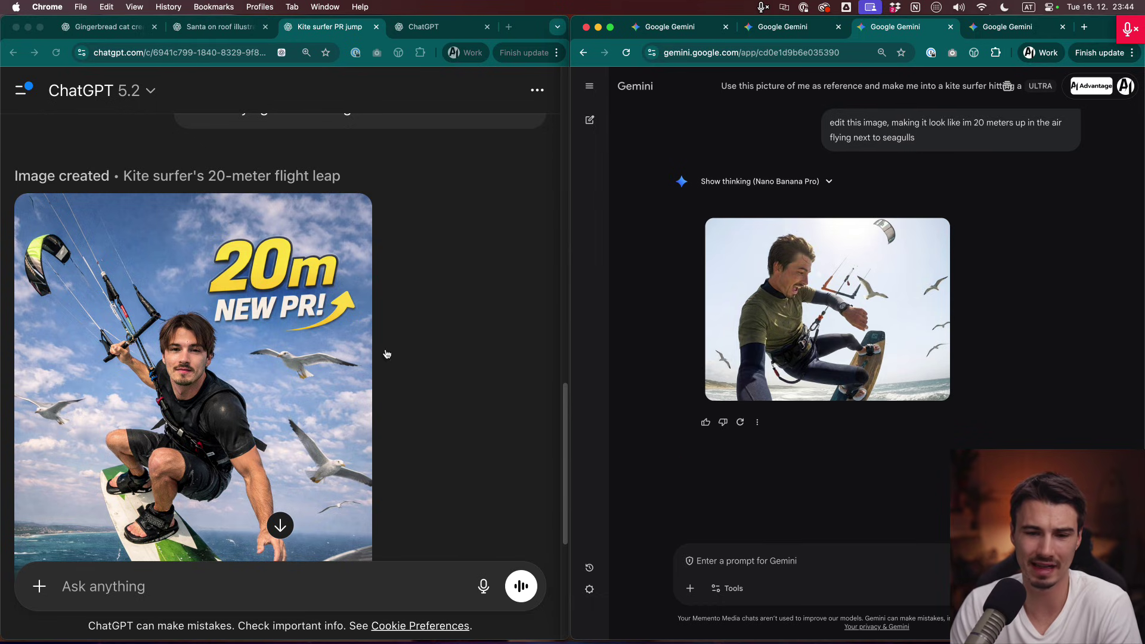
pyautogui.scroll(-5, 405, 352)
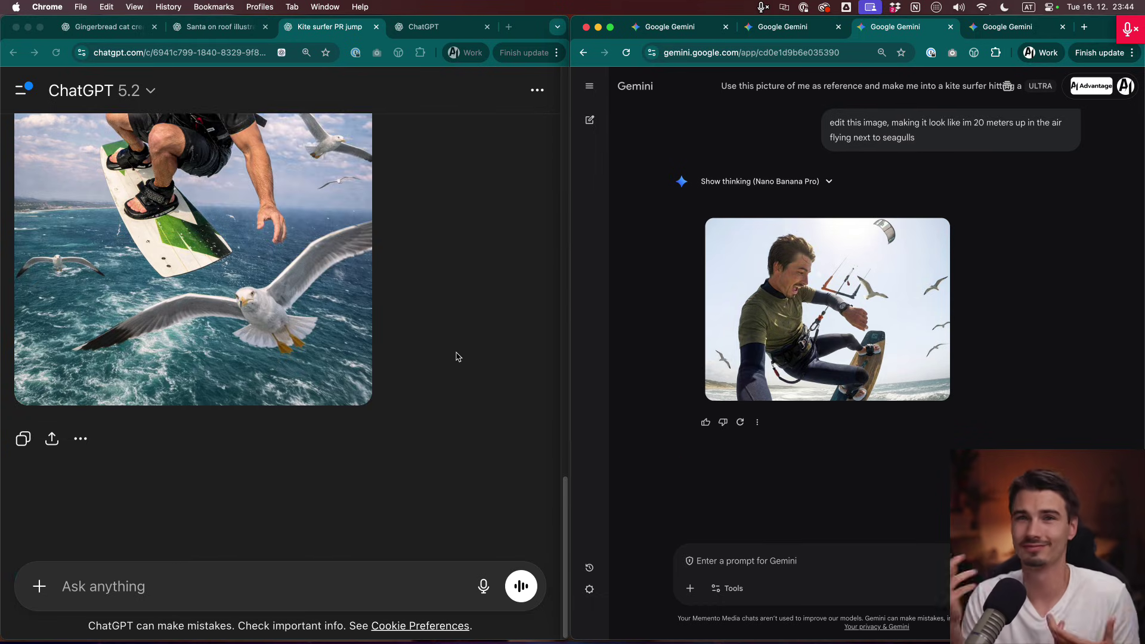
pyautogui.scroll(3, 458, 370)
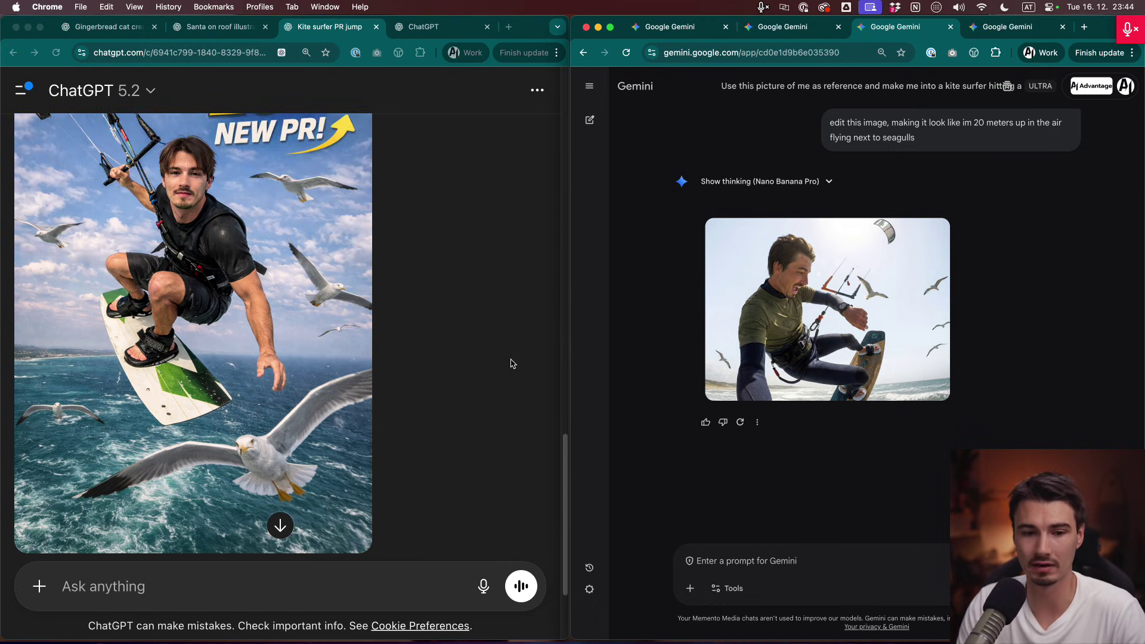
pyautogui.scroll(-1, 535, 362)
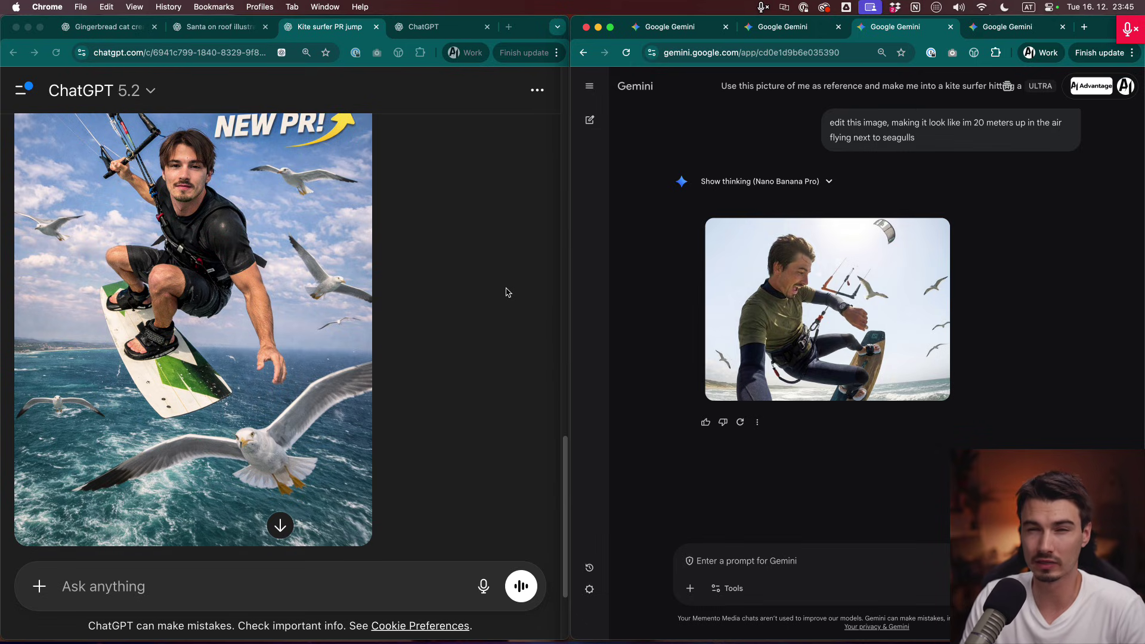
# On ChatGPT Images, attach the Downloads face photo and type the shocked-face YouTube thumbnail prompt, then copy it.
pyautogui.click(424, 27)
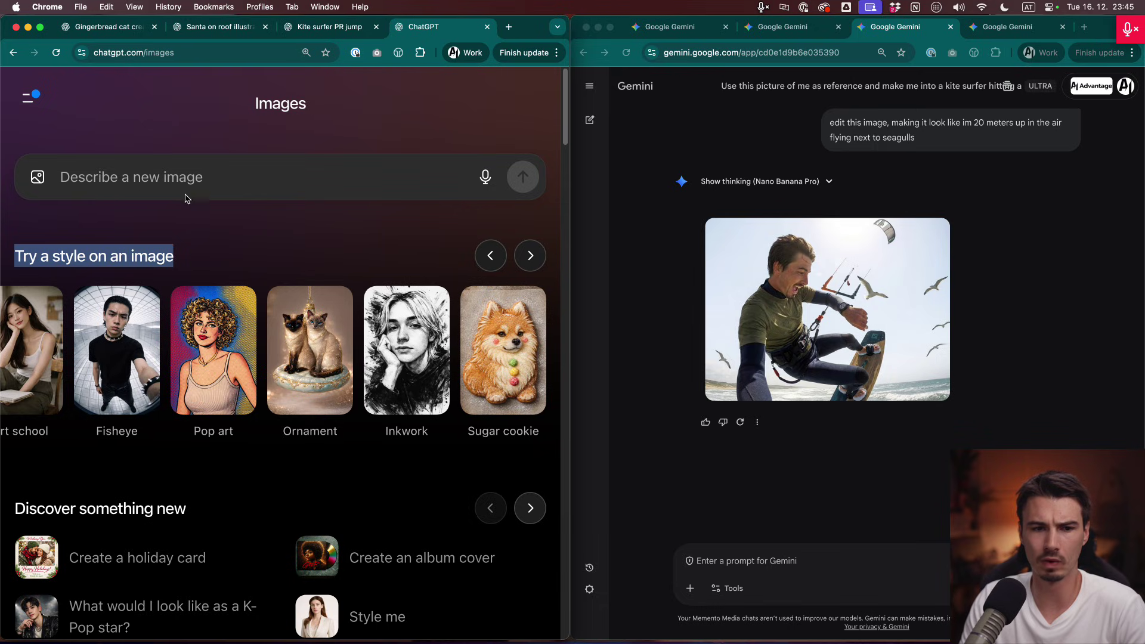
pyautogui.click(71, 190)
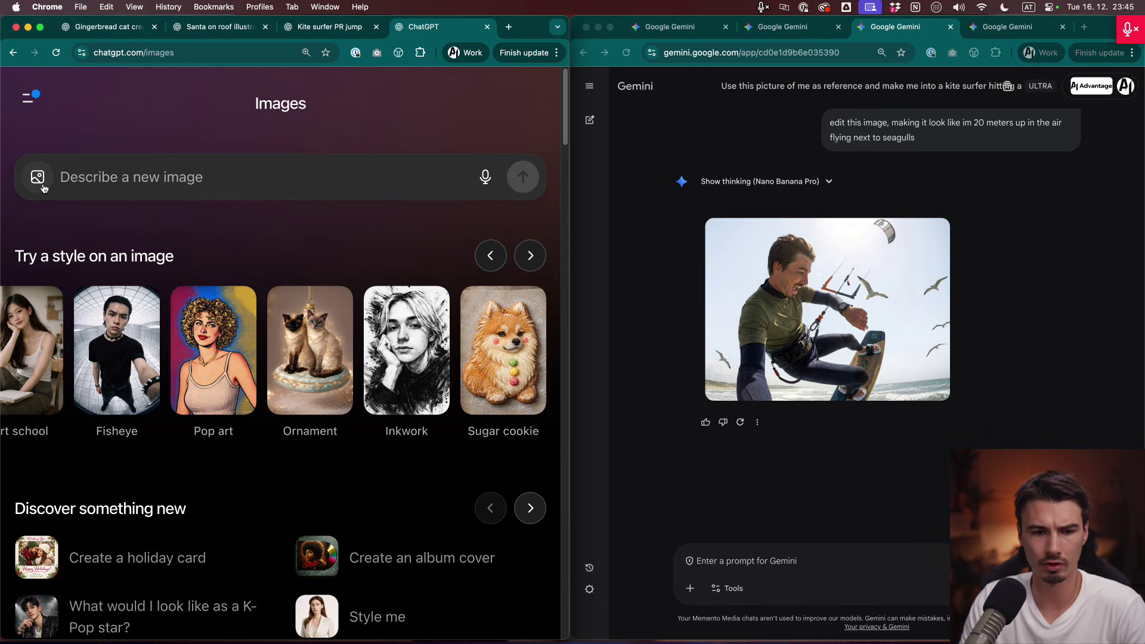
pyautogui.click(38, 177)
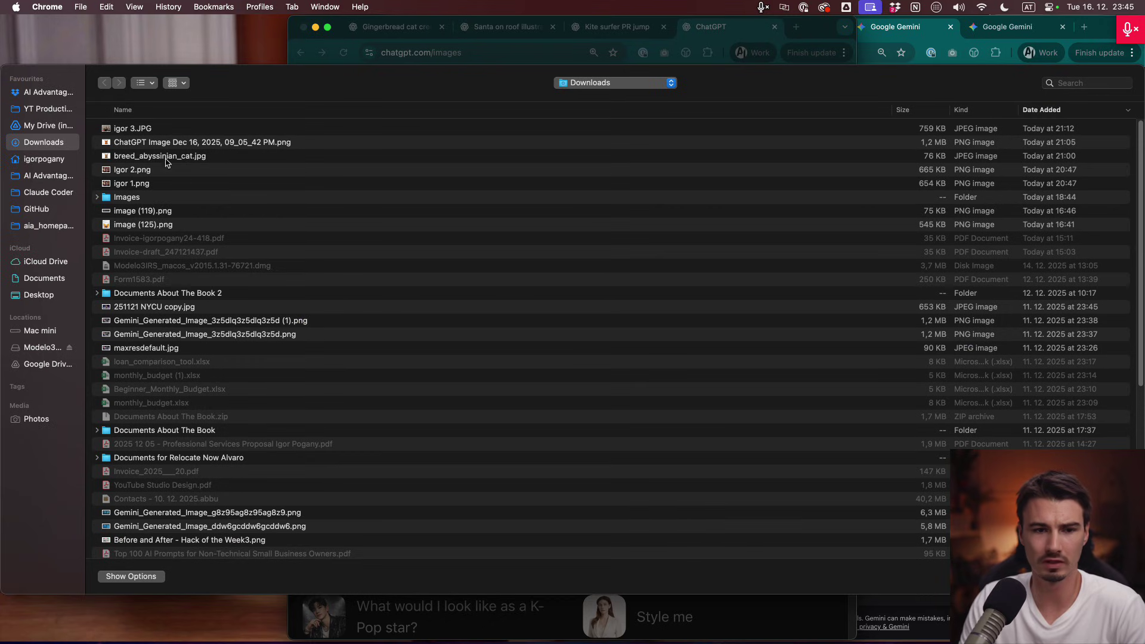
pyautogui.click(140, 173)
pyautogui.doubleClick(141, 170)
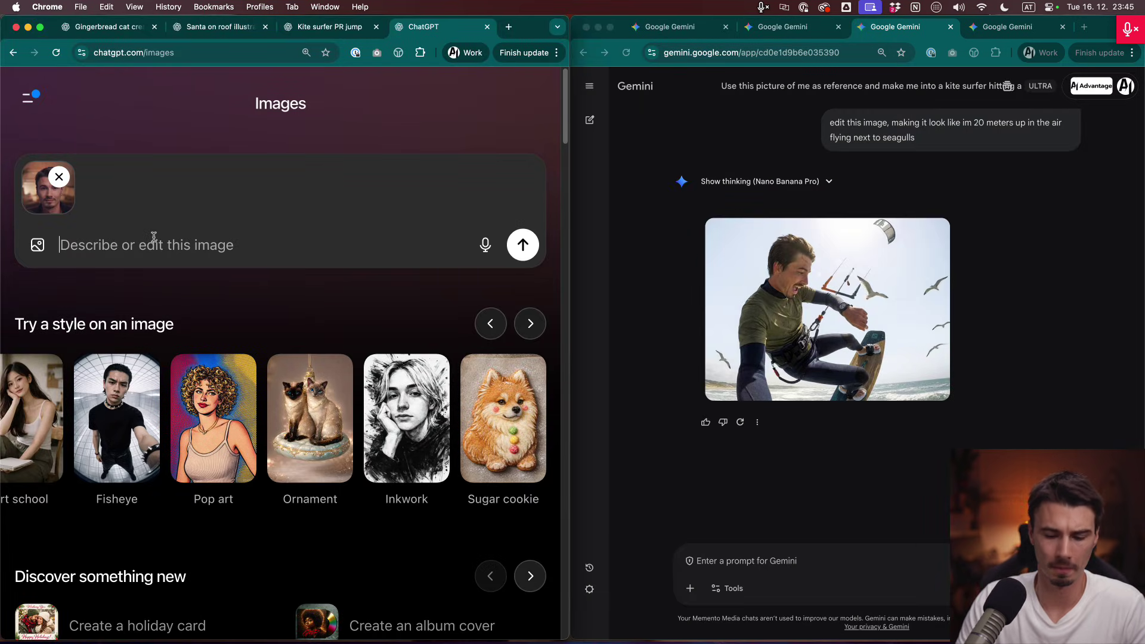
pyautogui.write('create a you')
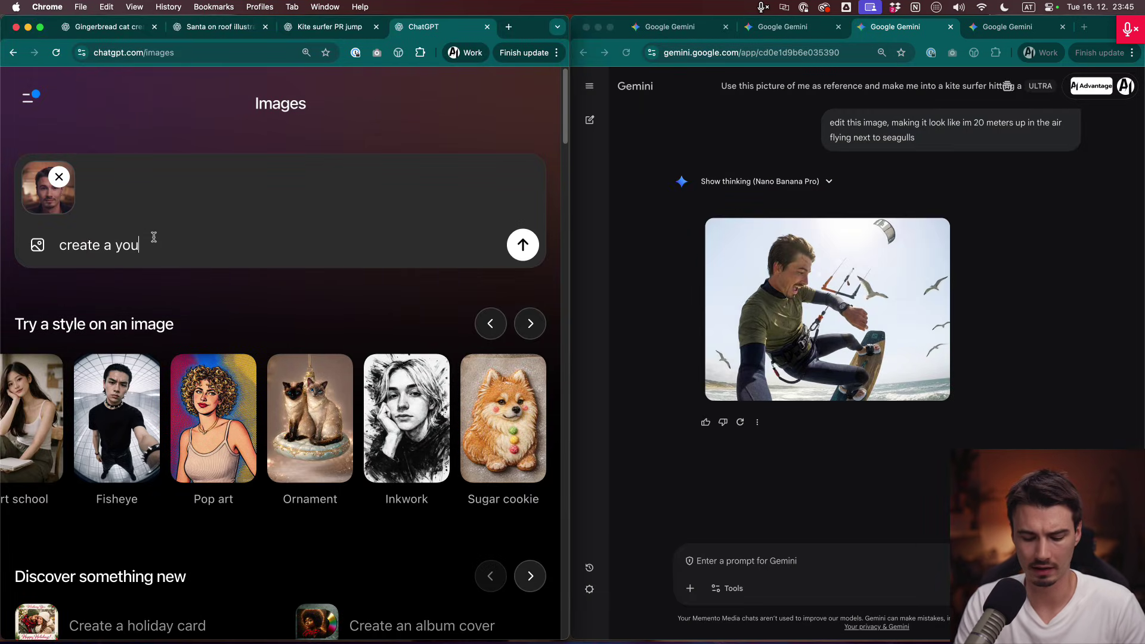
pyautogui.write('tube thumbnail')
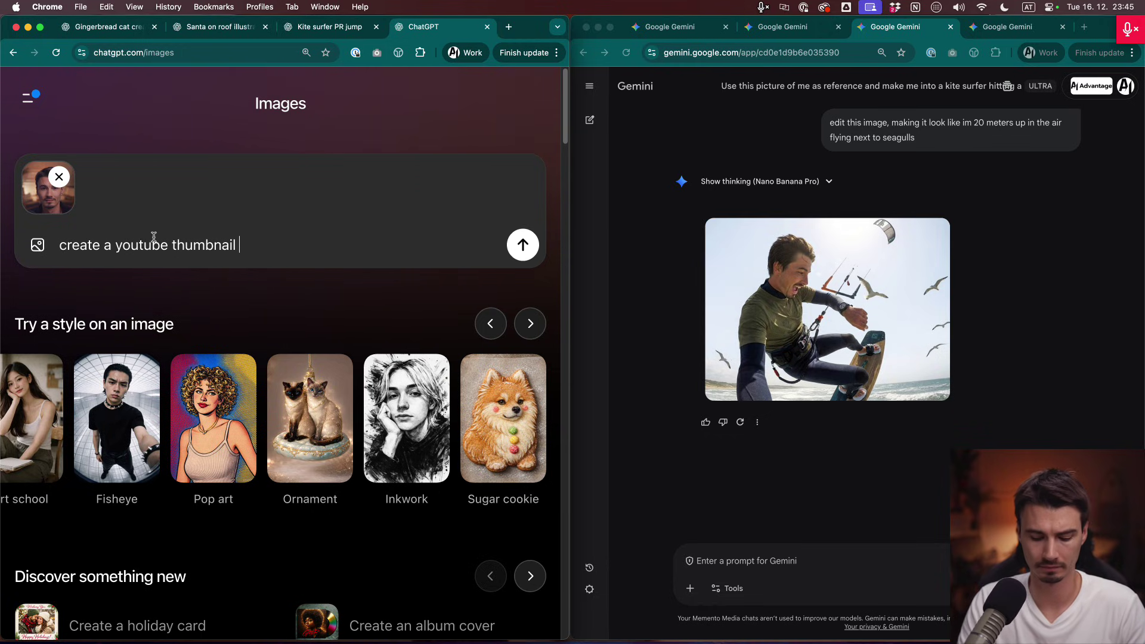
pyautogui.write(' of a shocked ')
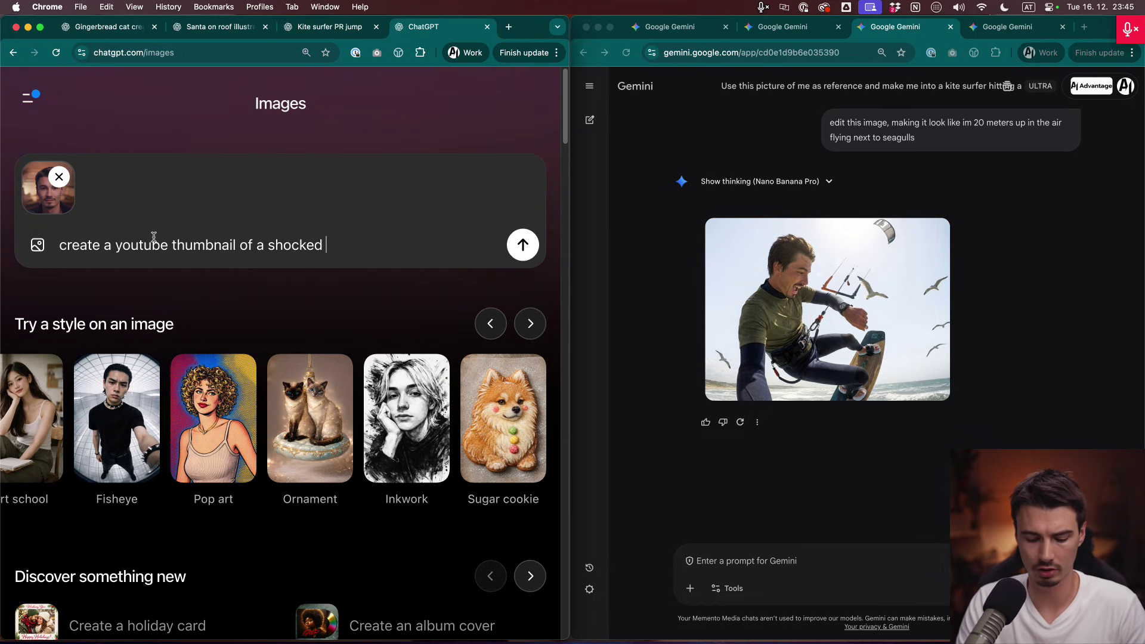
pyautogui.write('face promoti')
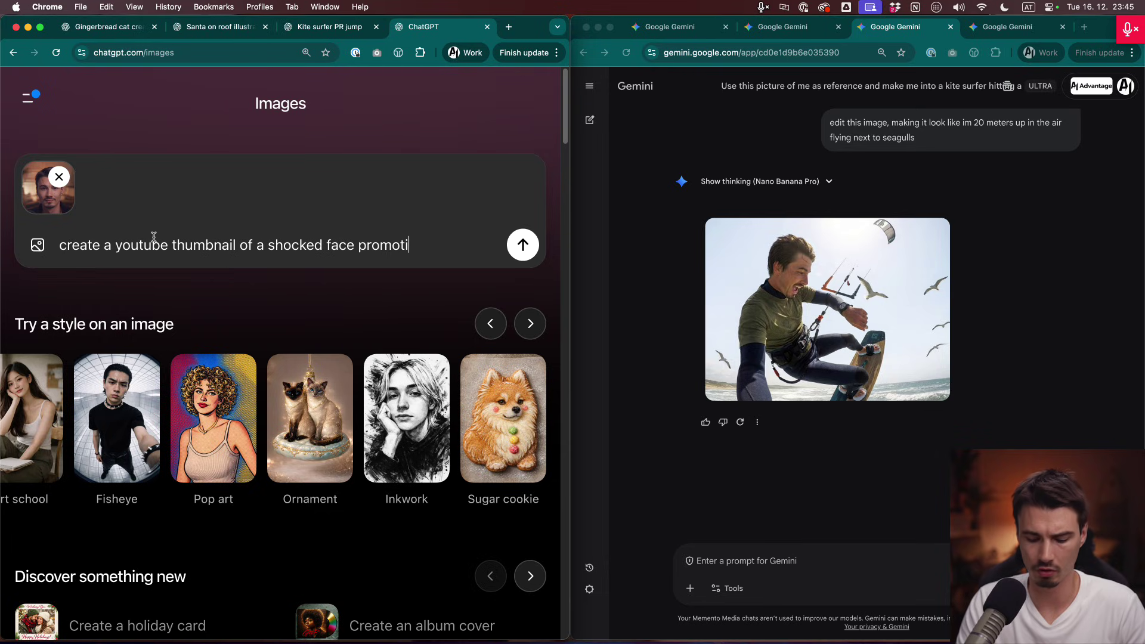
pyautogui.write('ng a revolut')
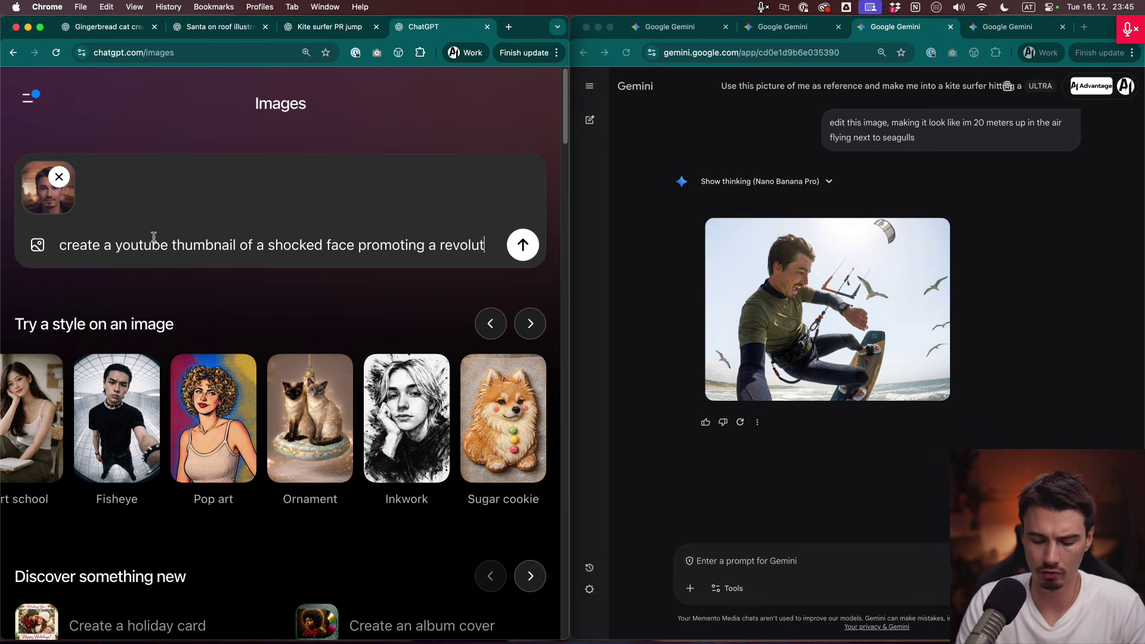
pyautogui.write('ionary image gener')
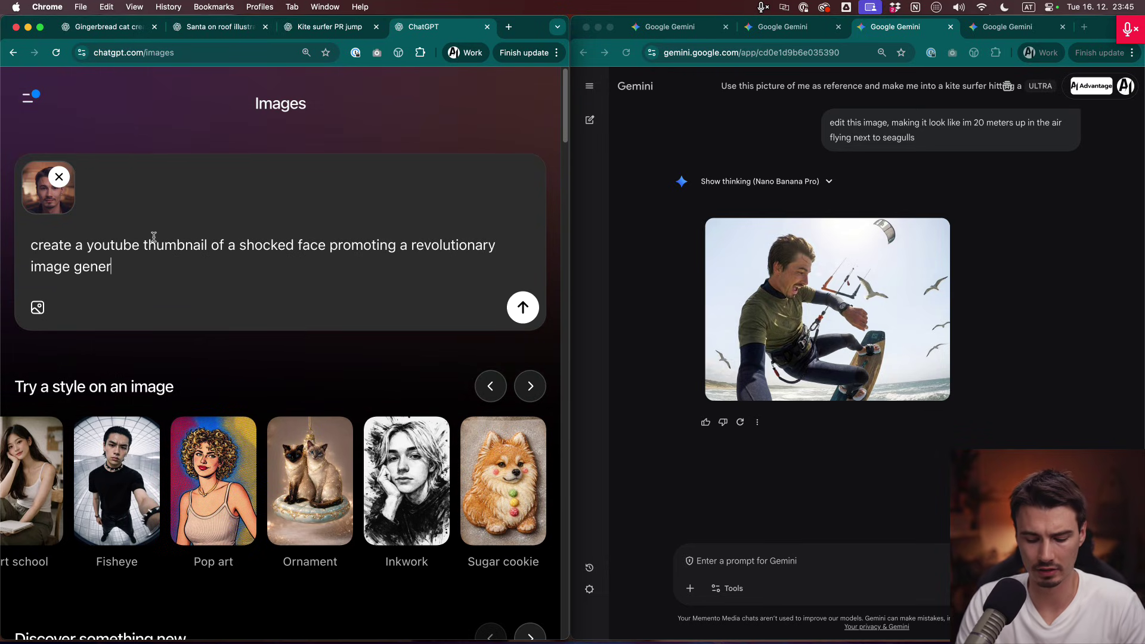
pyautogui.write('ation ai model')
pyautogui.press('super+a')
pyautogui.press('super+c')
# Paste the thumbnail prompt into Gemini and attach the face photo in a new chat.
pyautogui.click(782, 570)
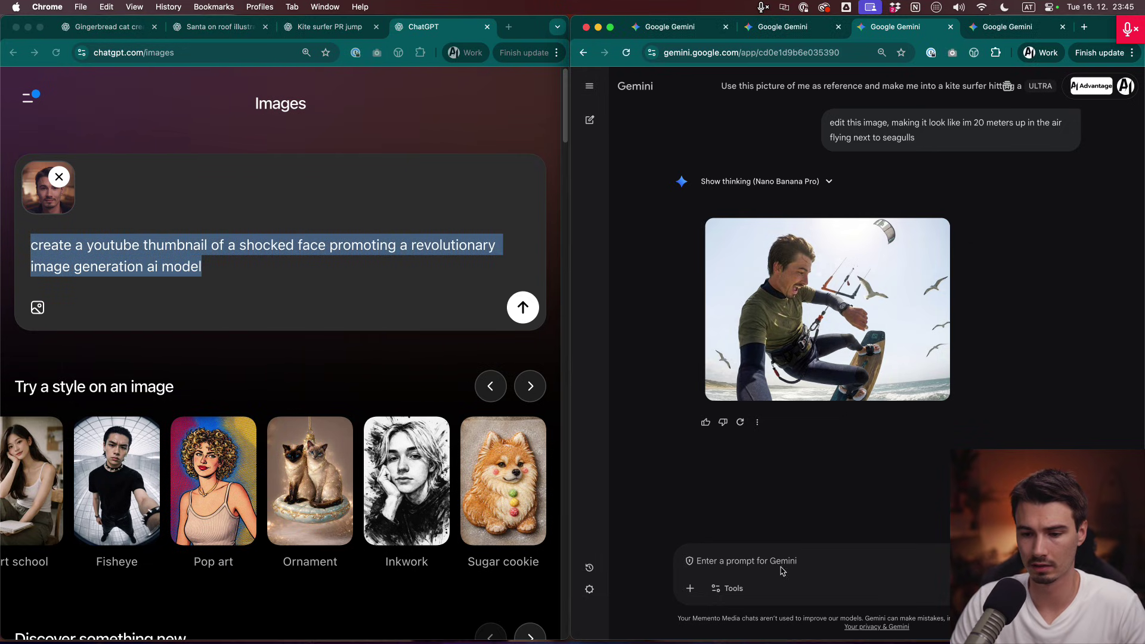
pyautogui.press('super+v')
pyautogui.click(690, 588)
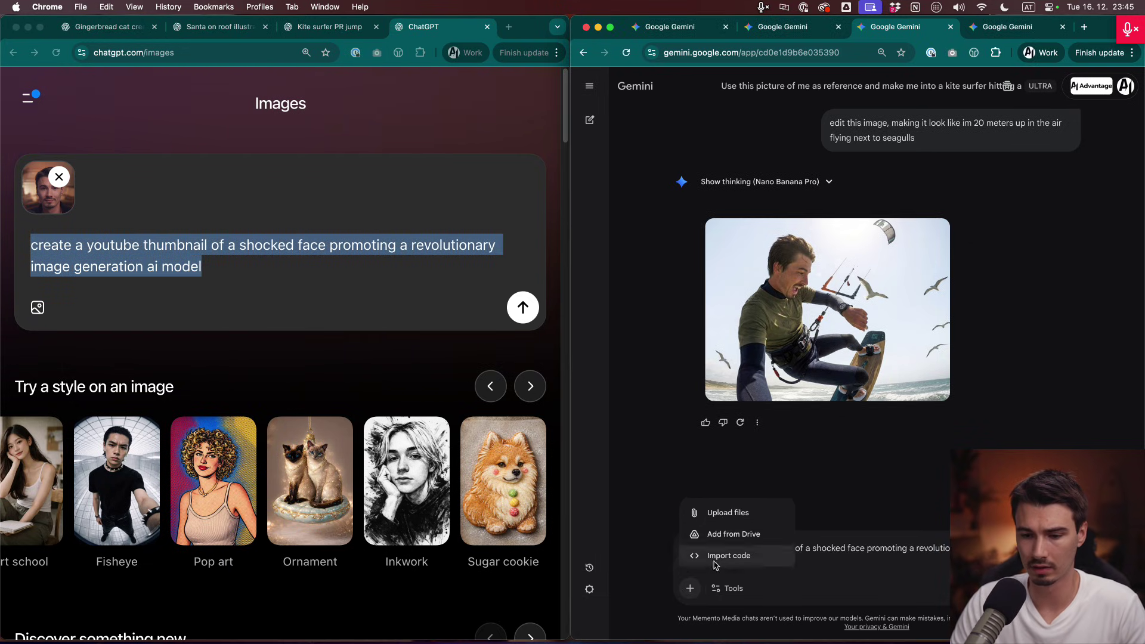
pyautogui.click(731, 516)
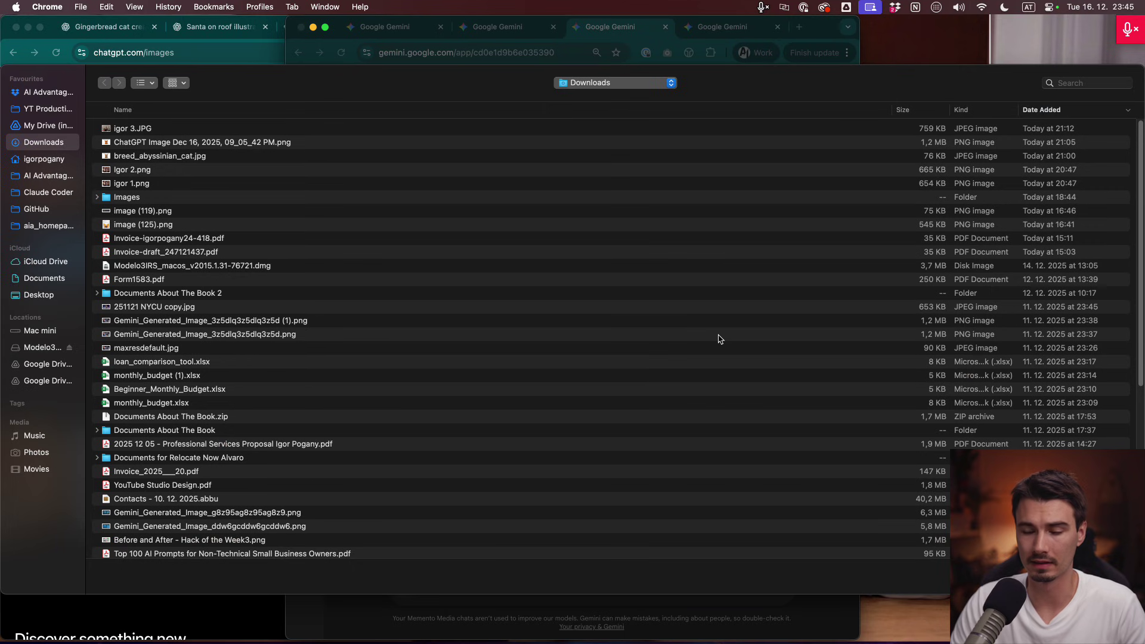
pyautogui.doubleClick(137, 170)
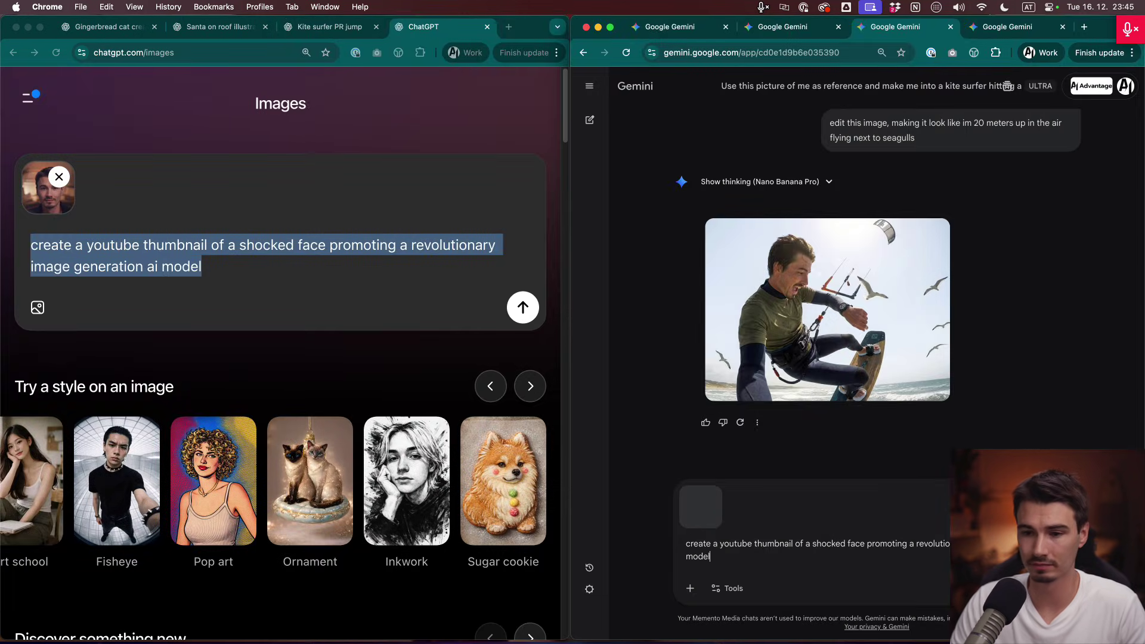
pyautogui.click(589, 119)
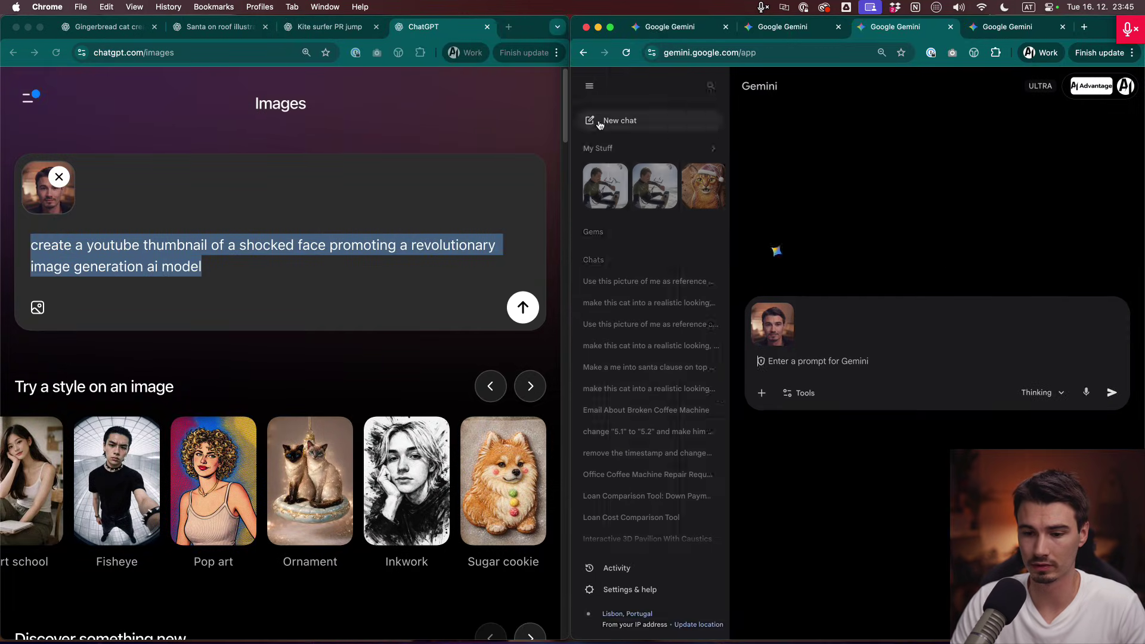
pyautogui.click(589, 86)
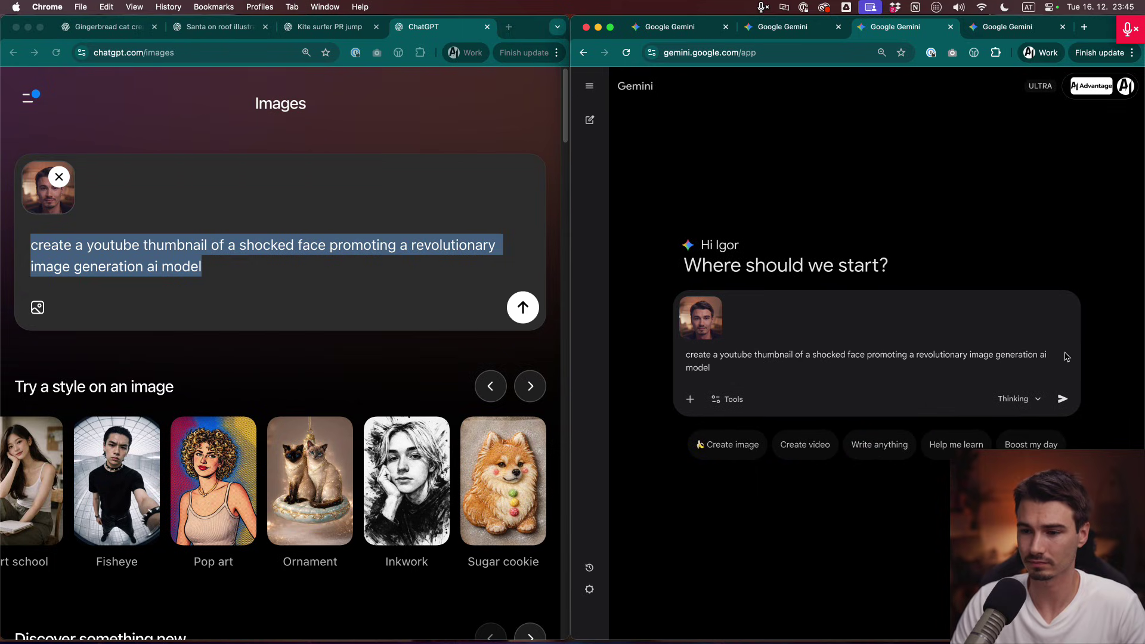
# Send the thumbnail prompt in both Gemini and ChatGPT.
pyautogui.click(1062, 399)
pyautogui.click(533, 308)
pyautogui.click(523, 307)
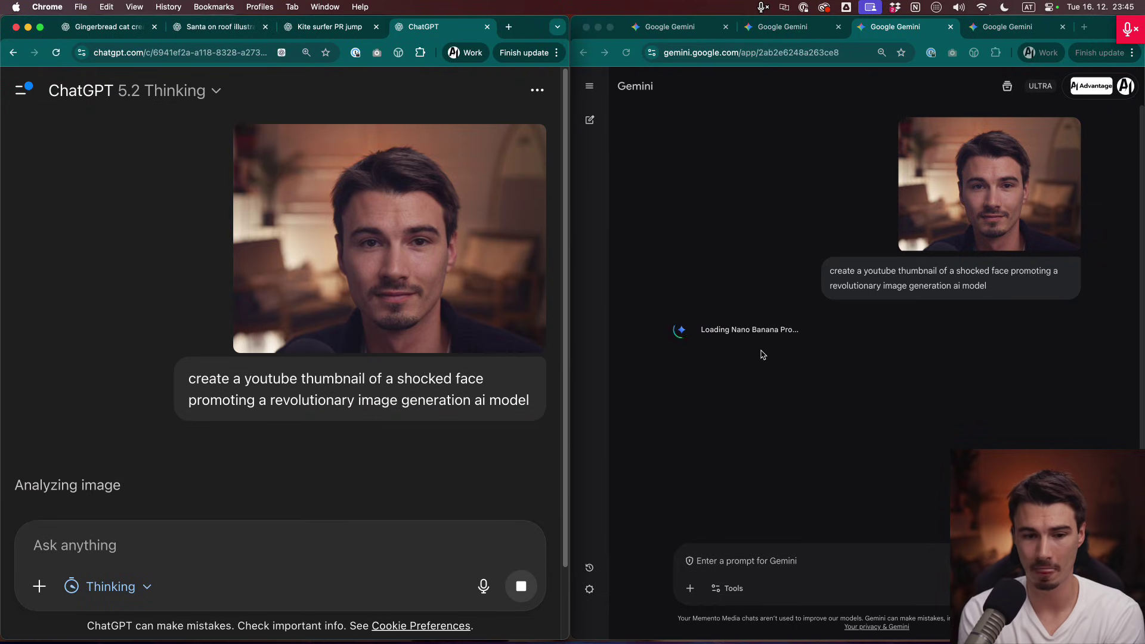
# Wait for ChatGPT's 'REVOLUTIONARY NEW IMAGE GENERATION AI' robot thumbnail, checking the model list meanwhile.
pyautogui.scroll(-3, 417, 381)
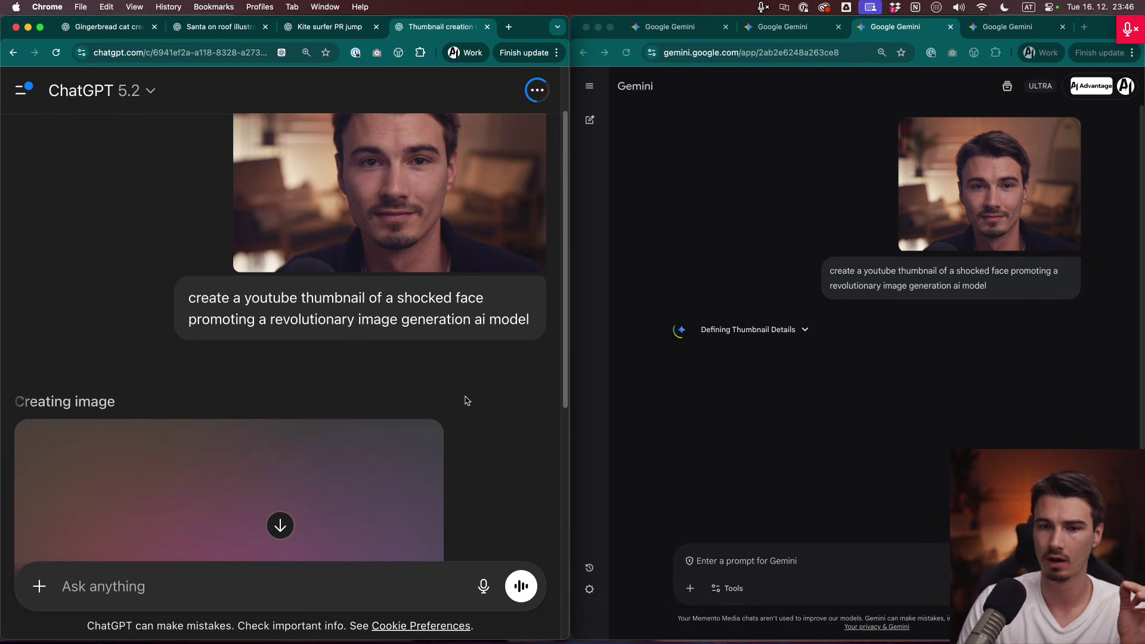
pyautogui.scroll(-5, 468, 399)
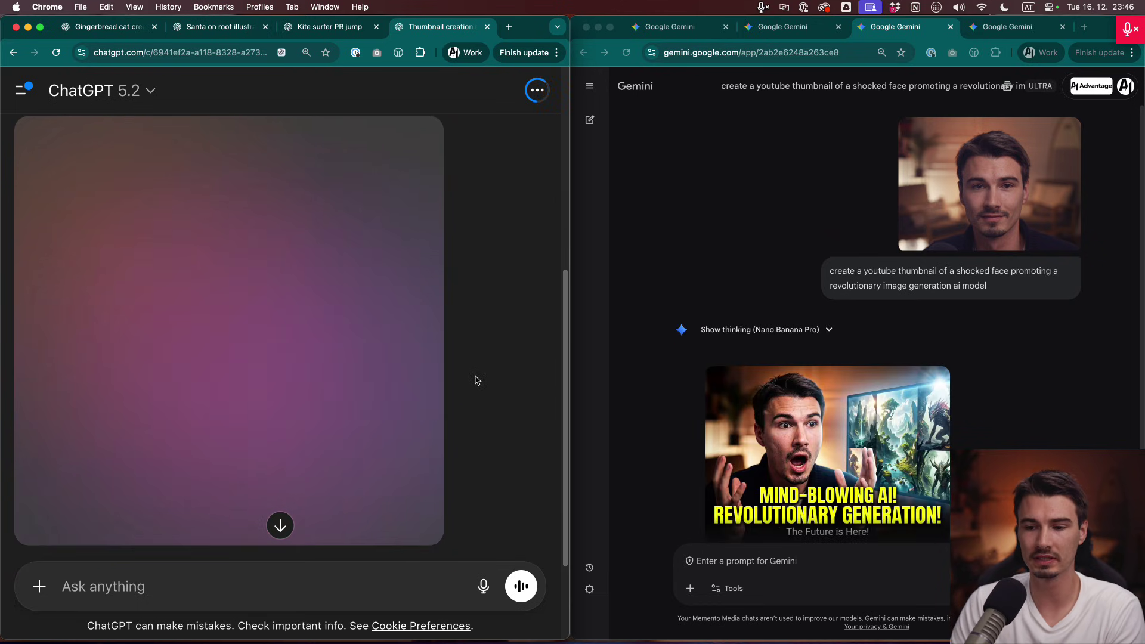
pyautogui.scroll(-1, 477, 380)
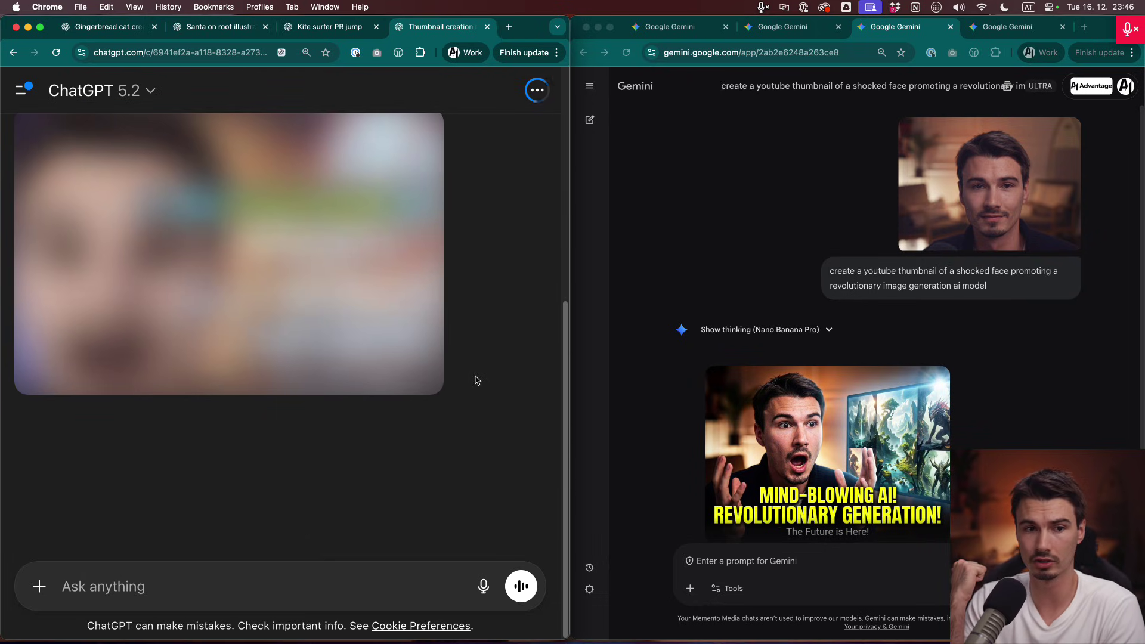
pyautogui.click(112, 93)
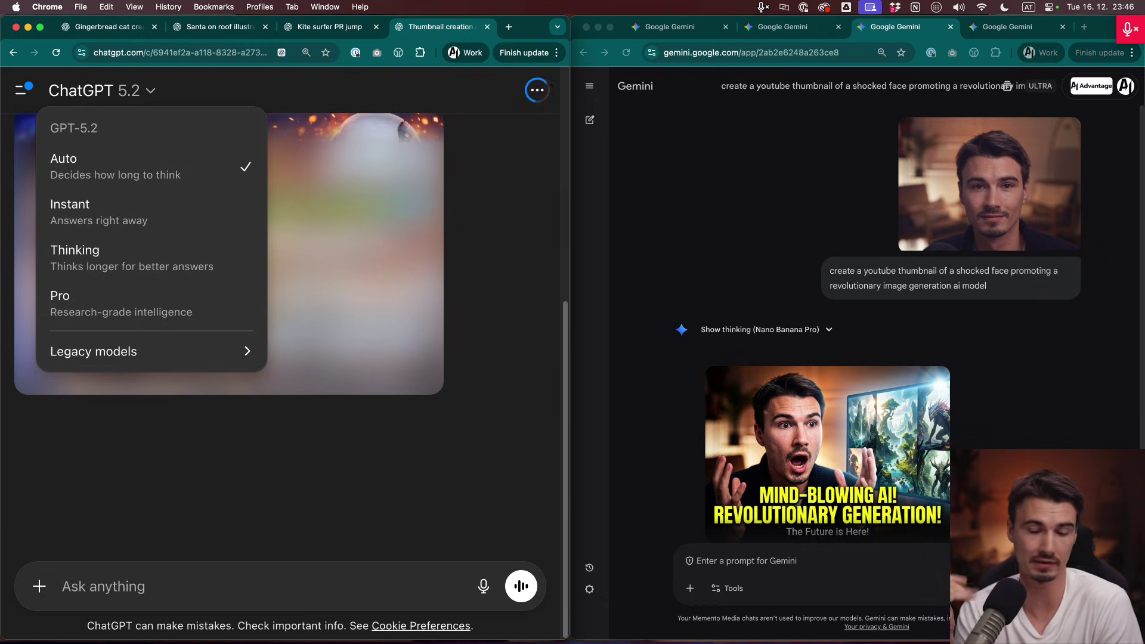
pyautogui.click(489, 394)
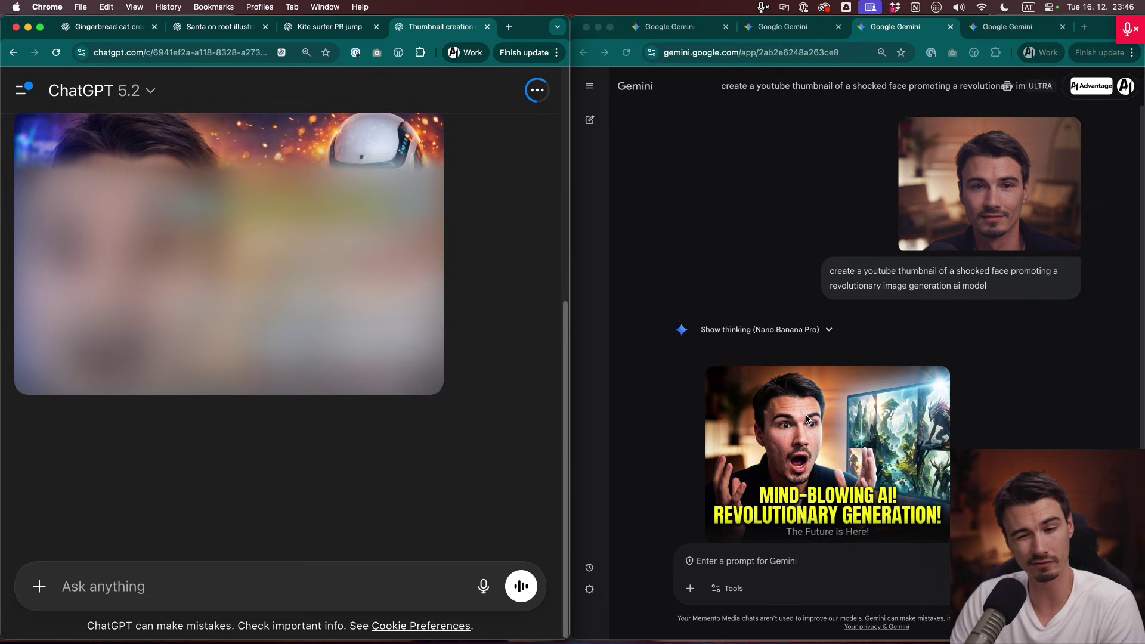
pyautogui.scroll(2, 521, 376)
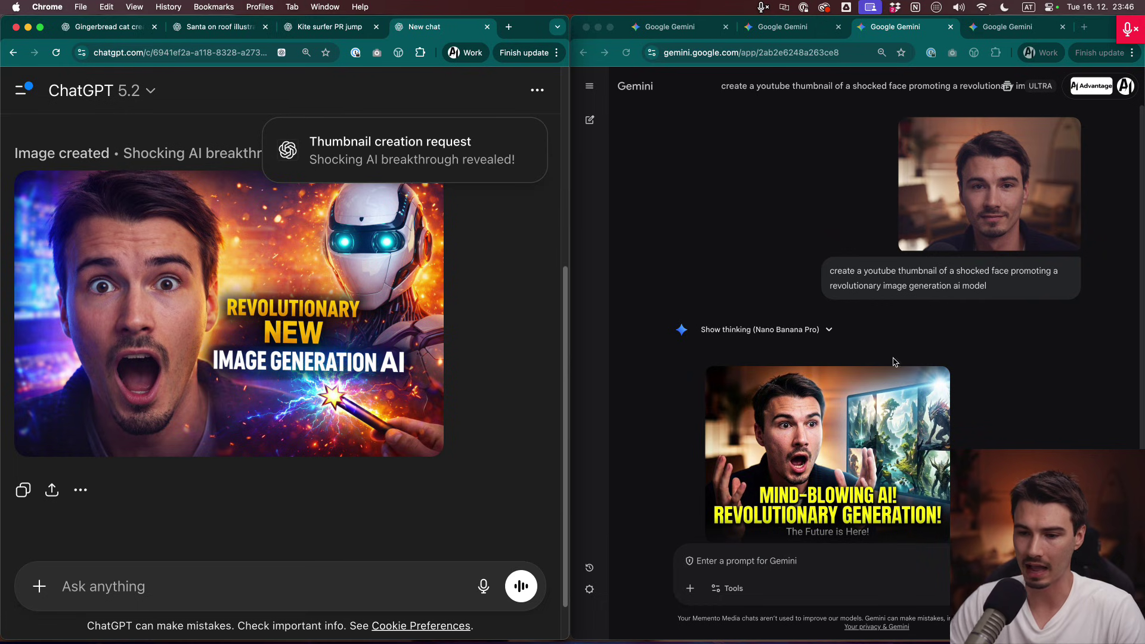
# Open Gemini's 'MIND-BLOWING AI!' thumbnail full-size beside ChatGPT's version.
pyautogui.click(860, 442)
pyautogui.click(858, 444)
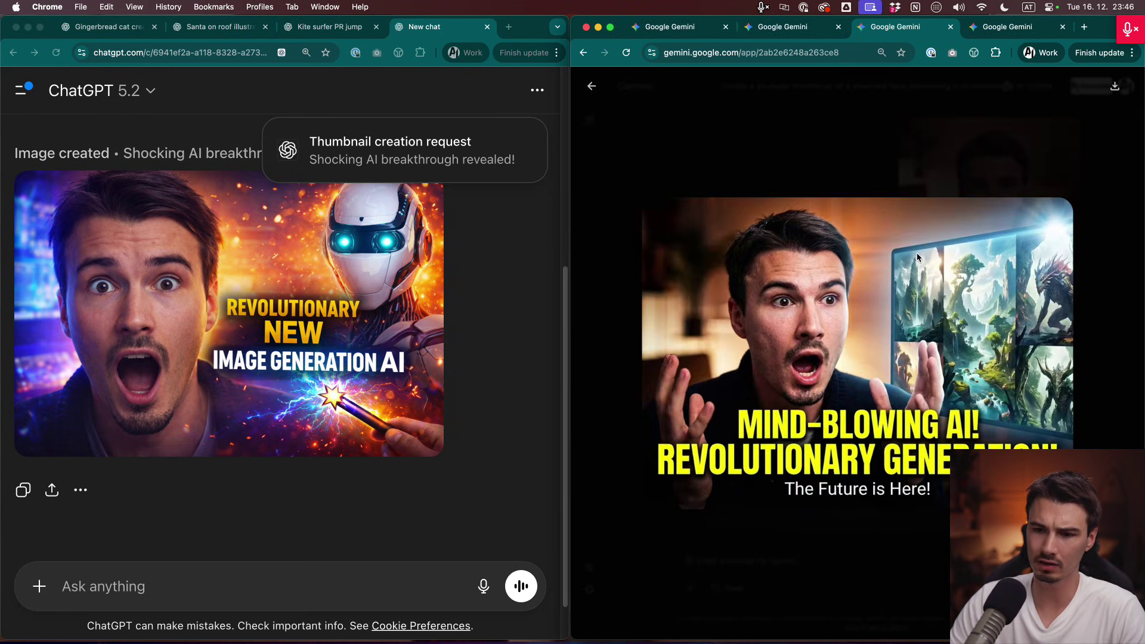